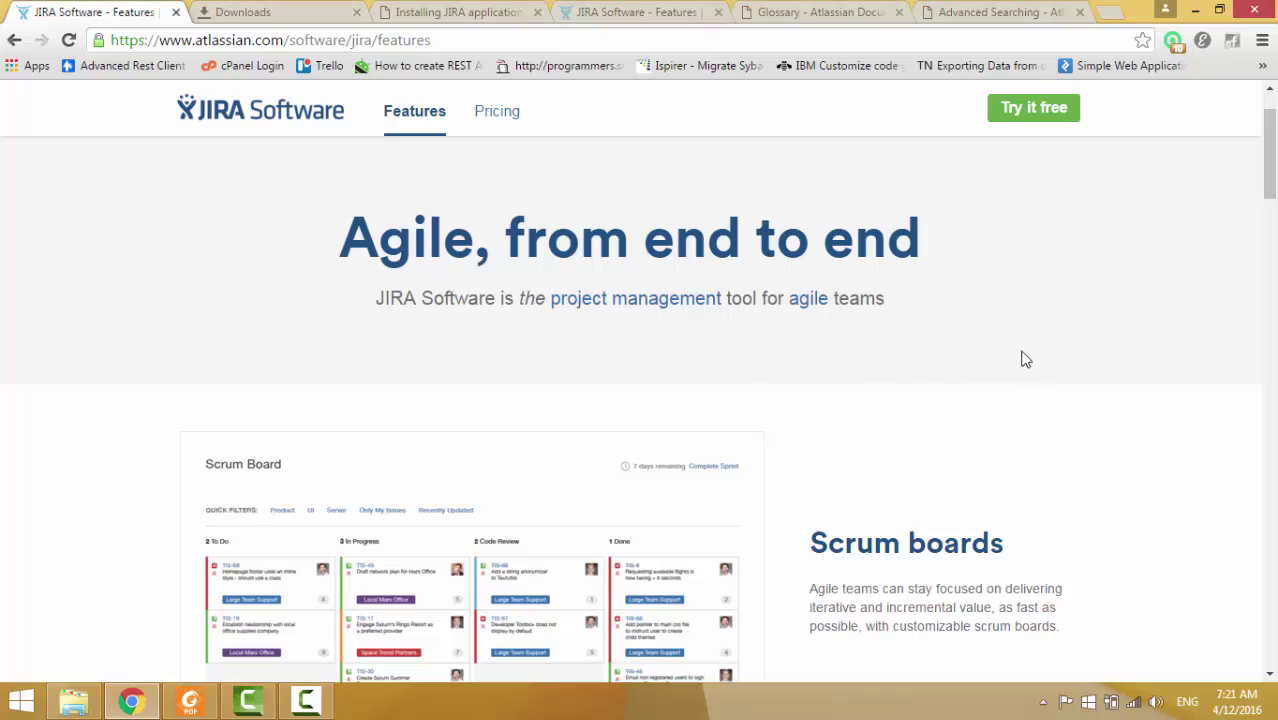
Browse the JIRA Software features page, briefly highlighting the backlog prioritization and sprint planning row.
scroll(930, 347, "down", 1)
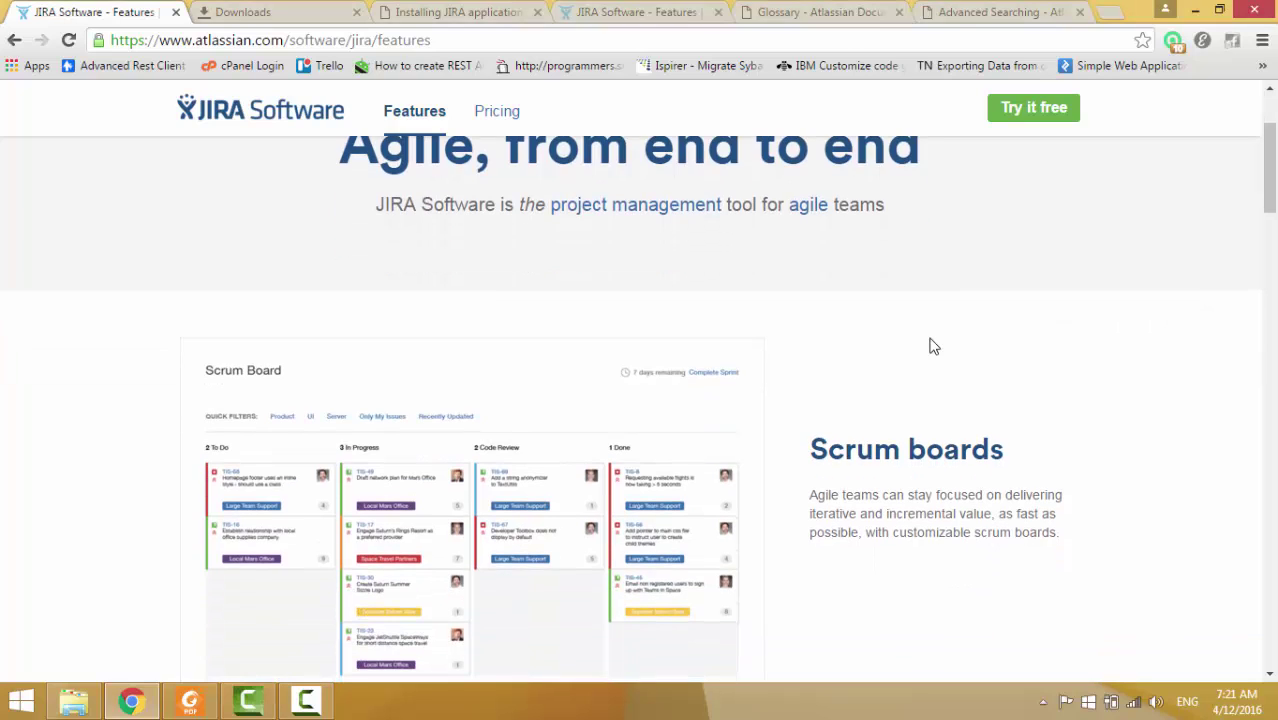
scroll(930, 347, "down", 1)
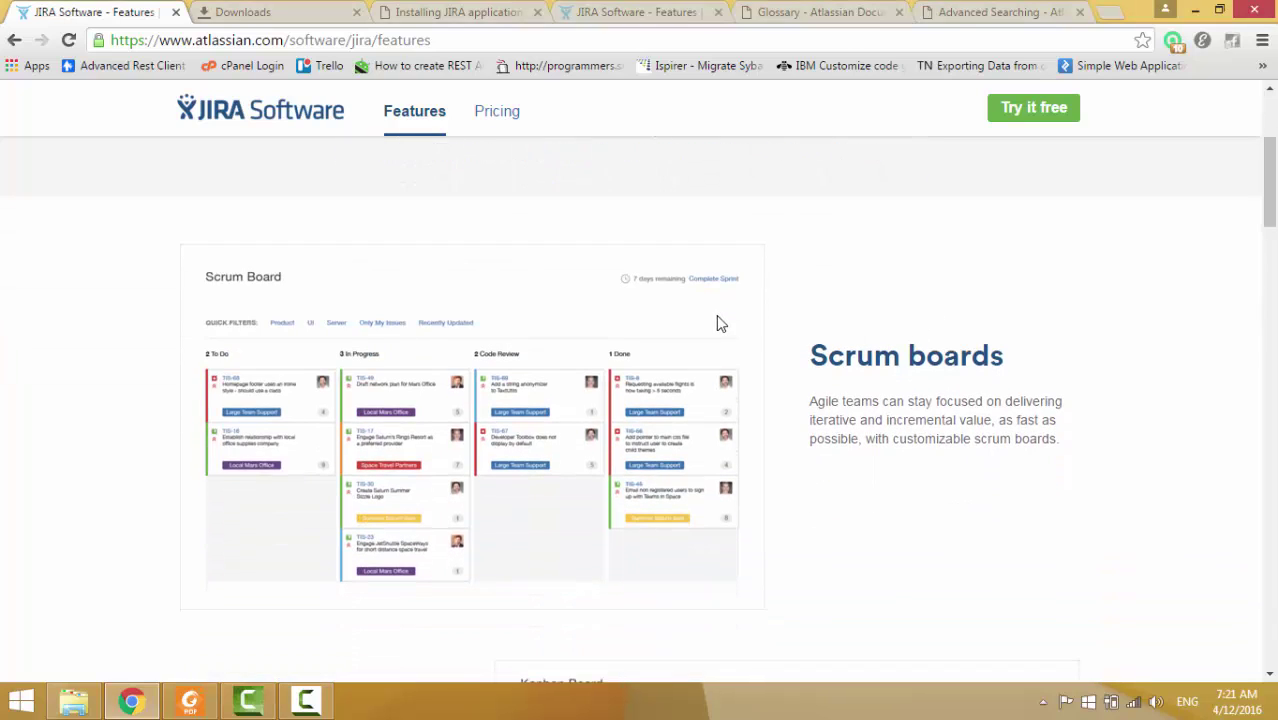
scroll(723, 323, "down", 1)
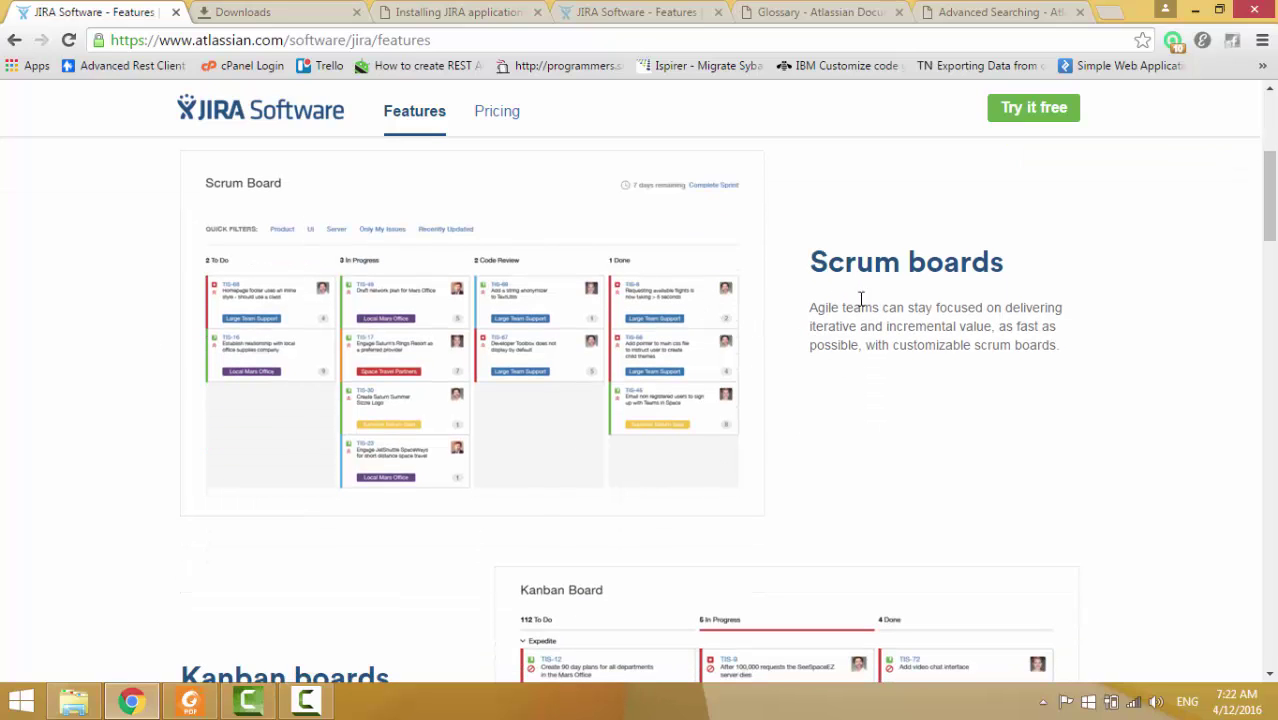
scroll(880, 298, "down", 1)
scroll(830, 250, "up", 1)
scroll(845, 379, "down", 4)
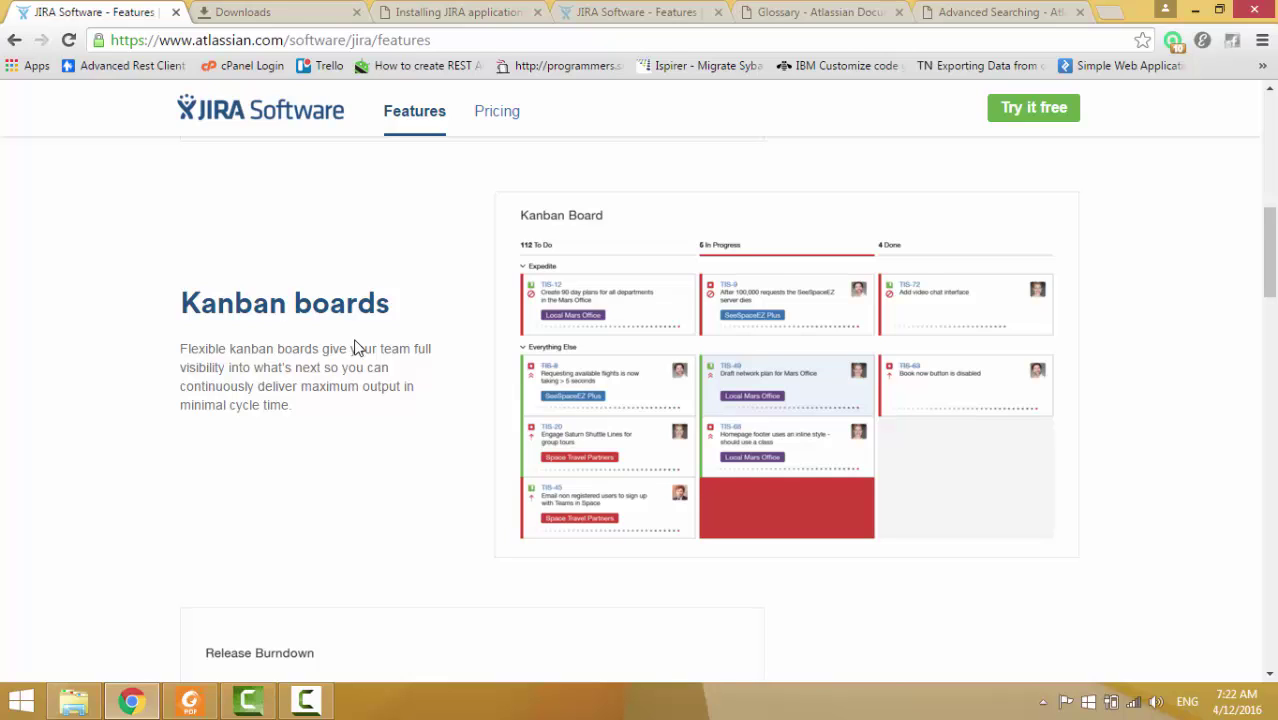
scroll(355, 350, "down", 3)
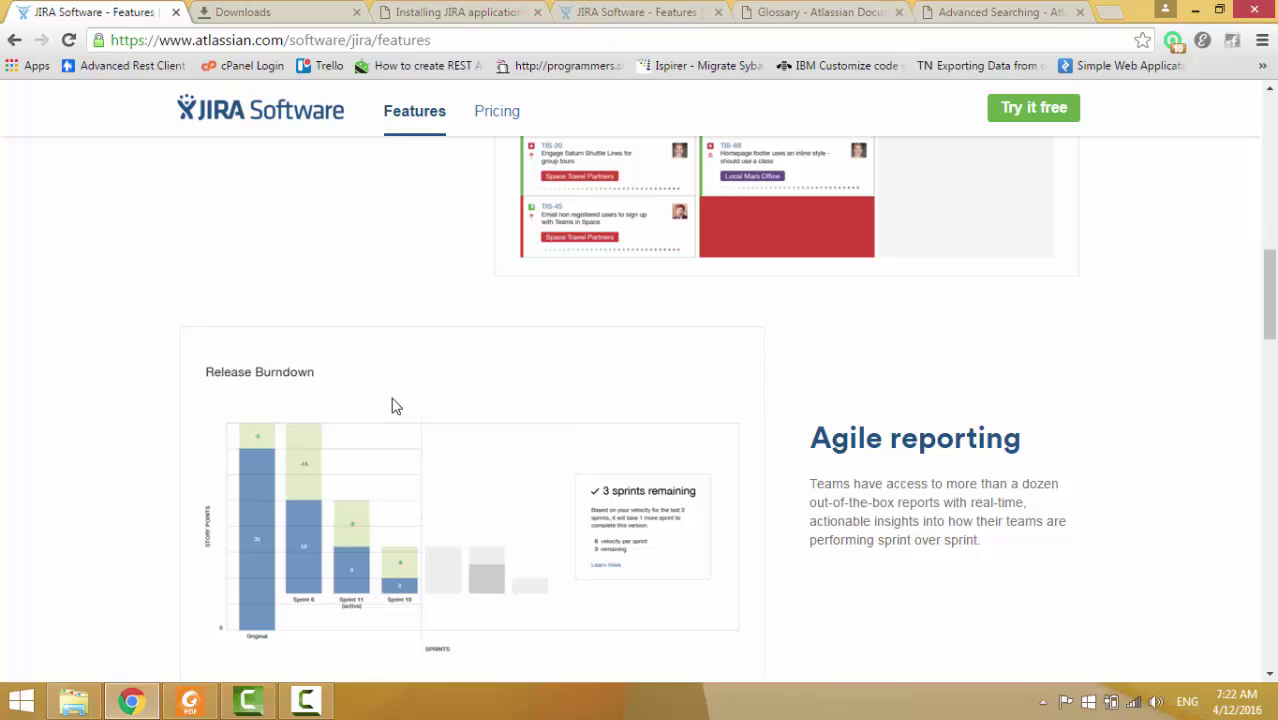
scroll(392, 405, "down", 1)
scroll(471, 388, "down", 1)
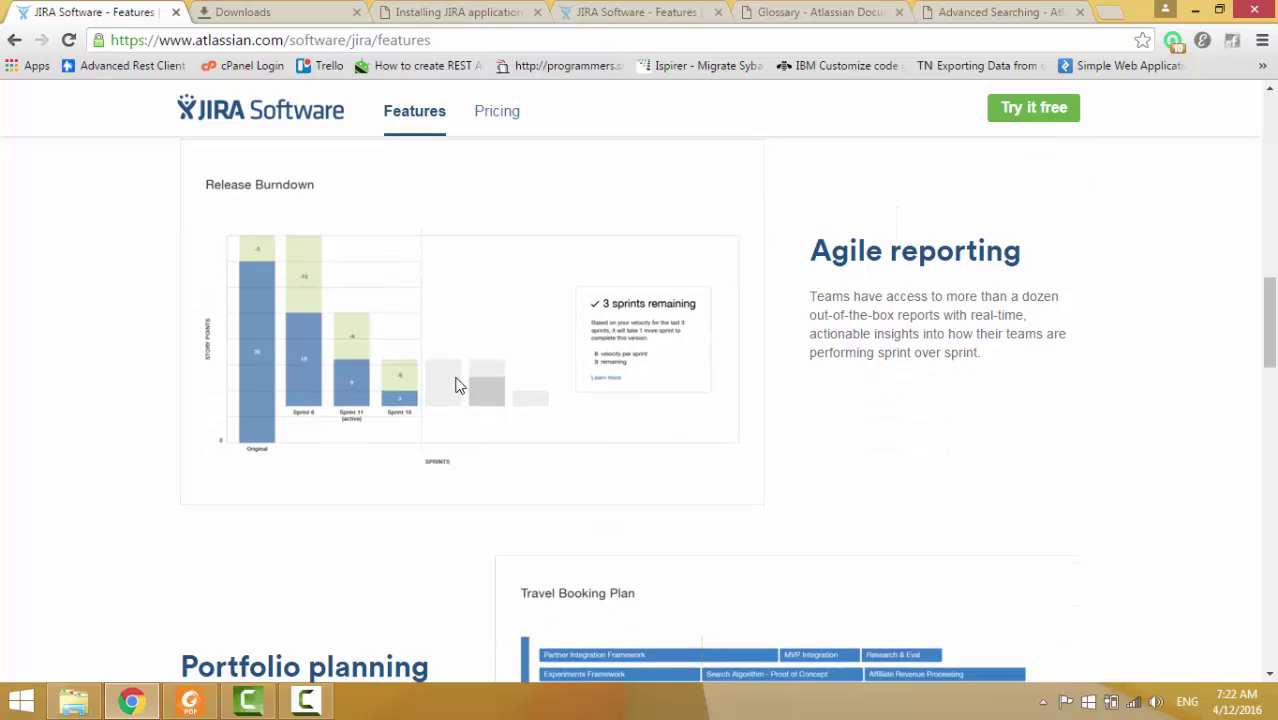
scroll(778, 374, "up", 2)
scroll(749, 391, "down", 1)
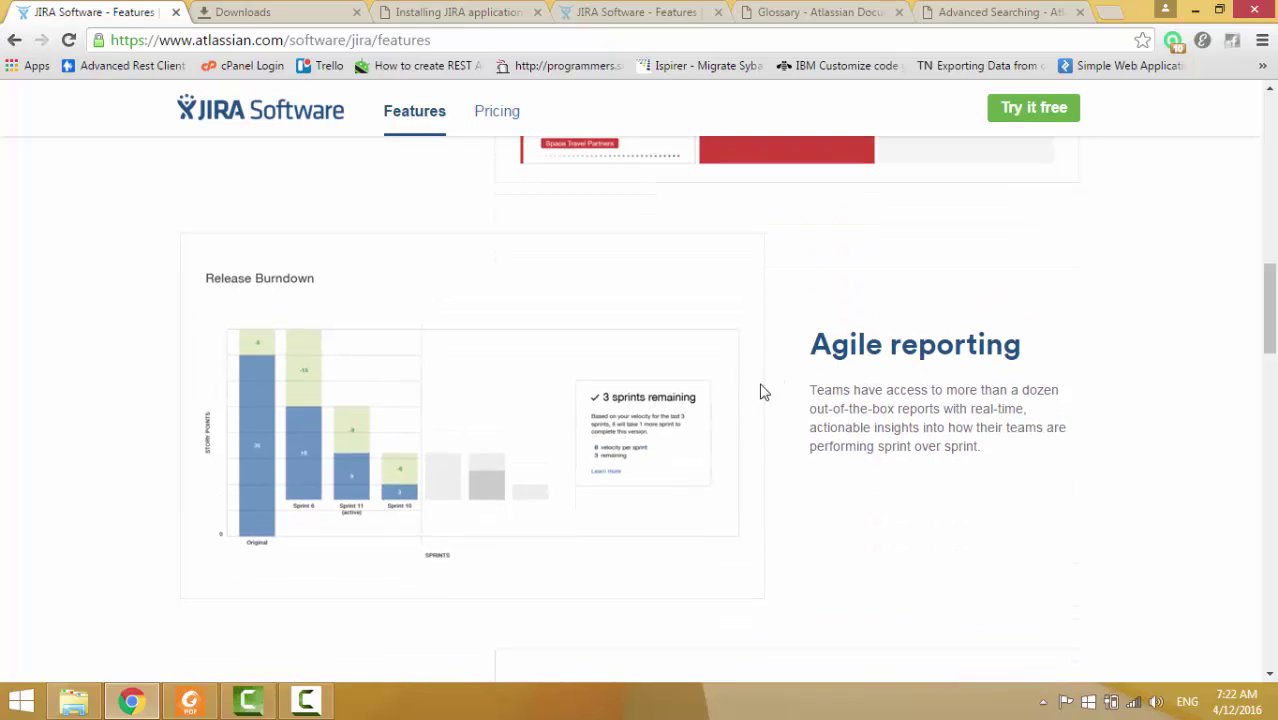
scroll(758, 378, "up", 7)
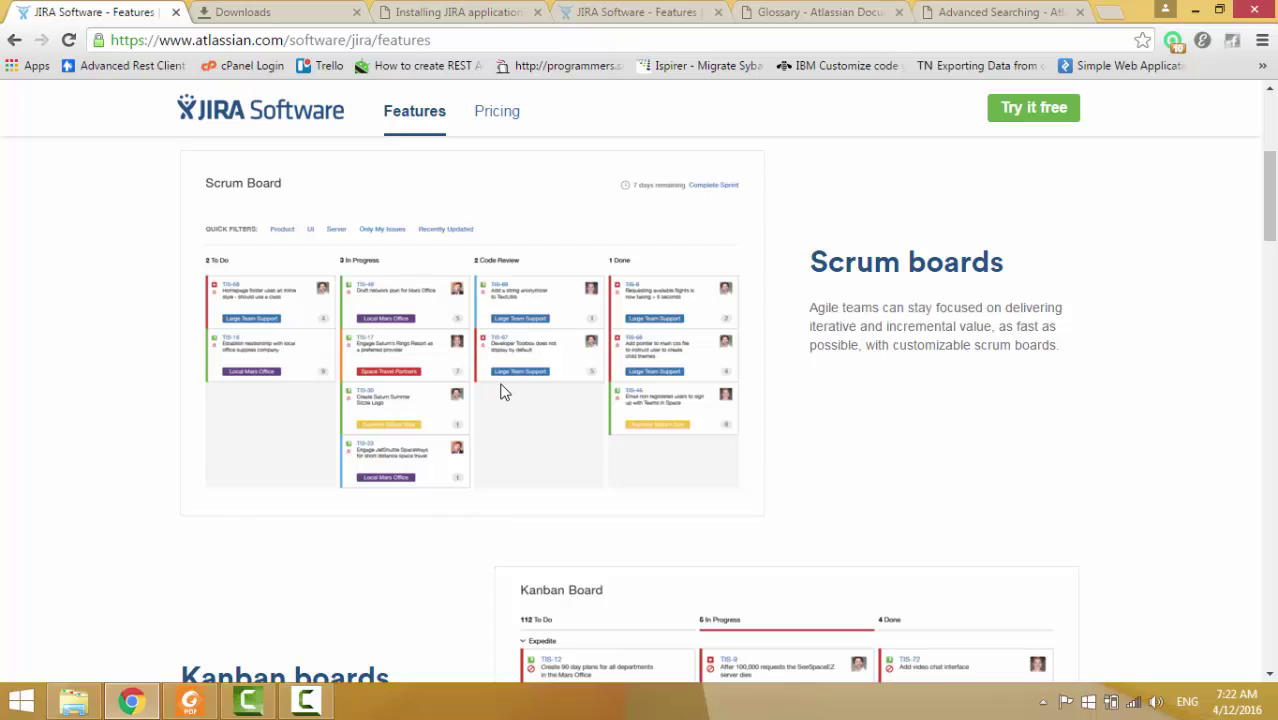
scroll(492, 395, "down", 7)
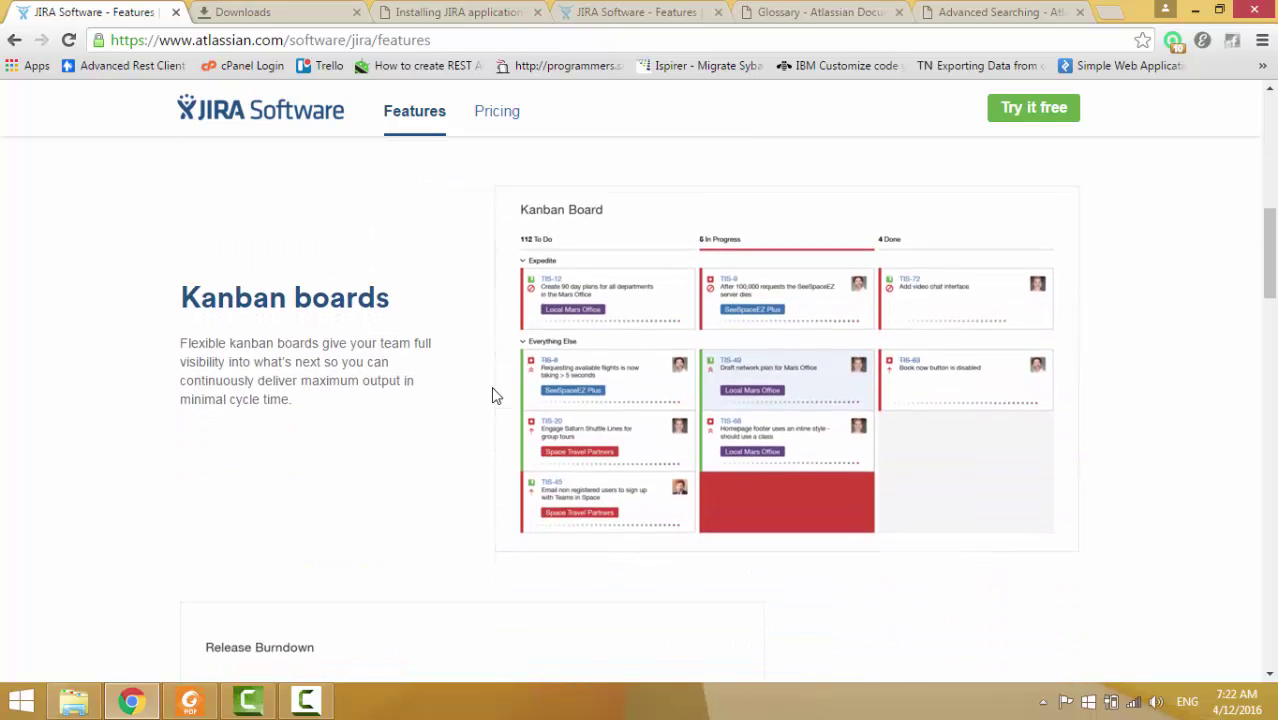
scroll(492, 395, "down", 1)
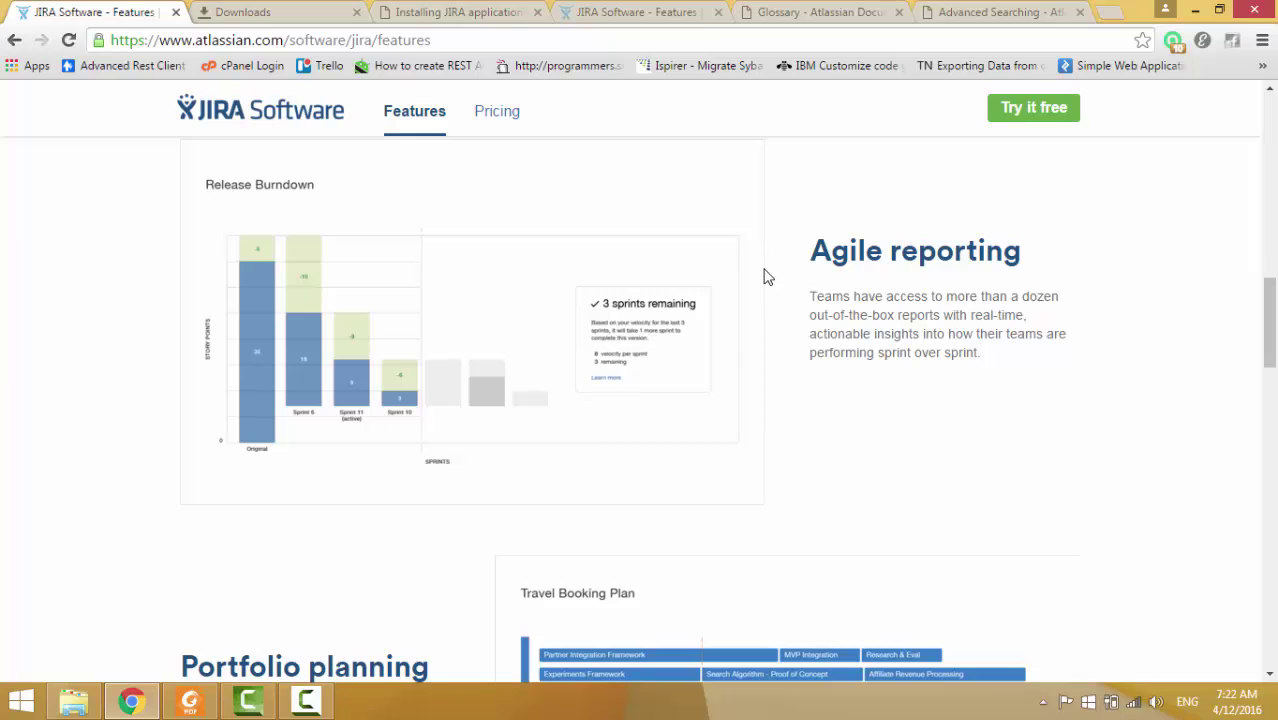
scroll(765, 277, "down", 1)
scroll(911, 243, "up", 1)
scroll(735, 287, "down", 5)
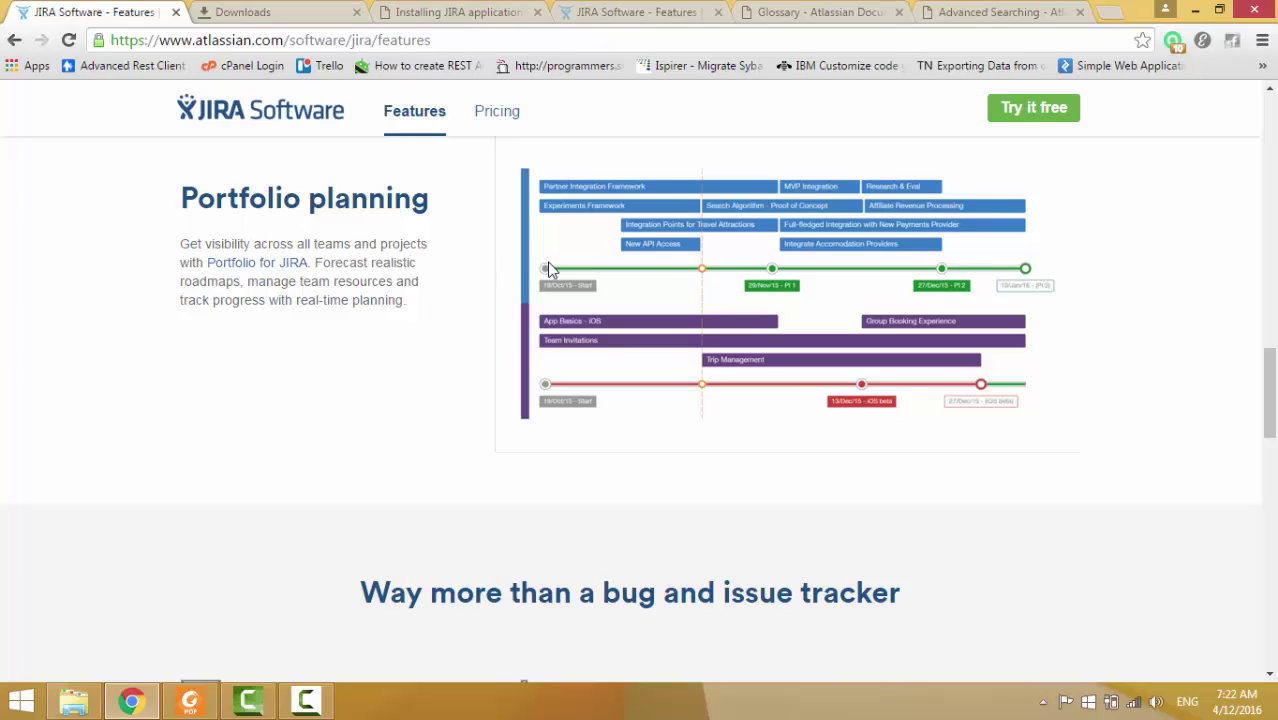
scroll(555, 280, "down", 5)
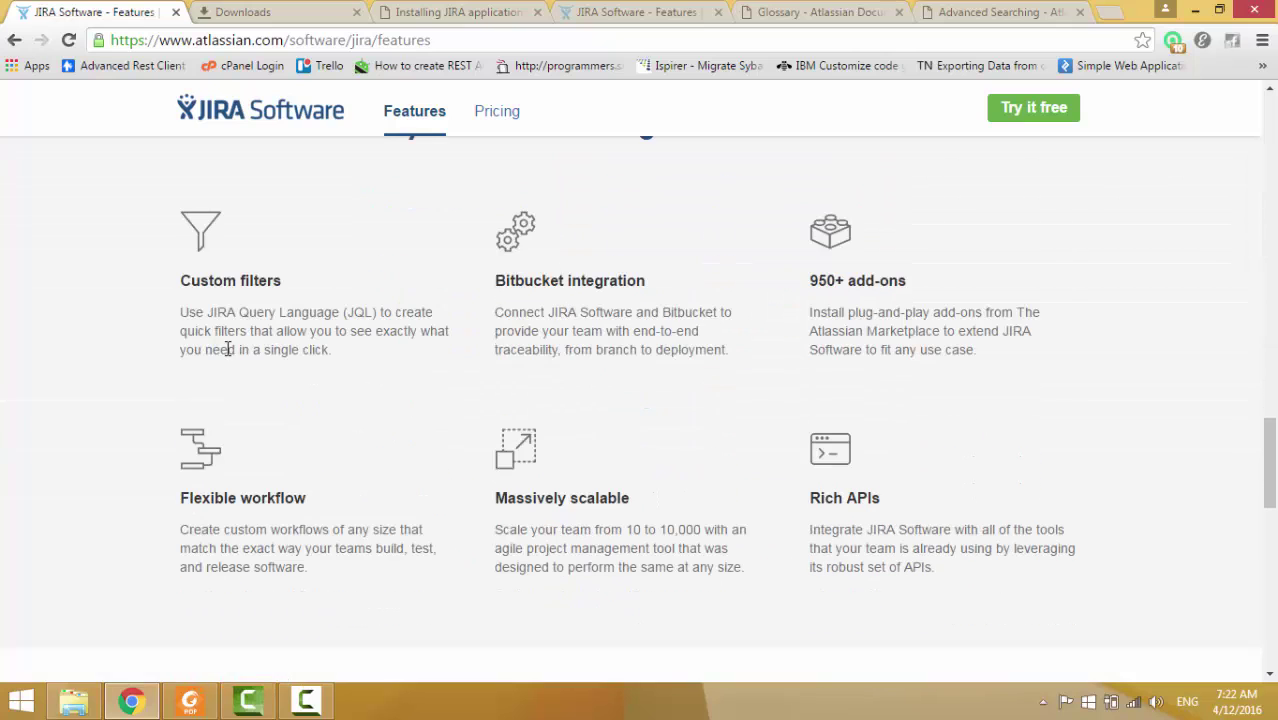
scroll(740, 484, "up", 2)
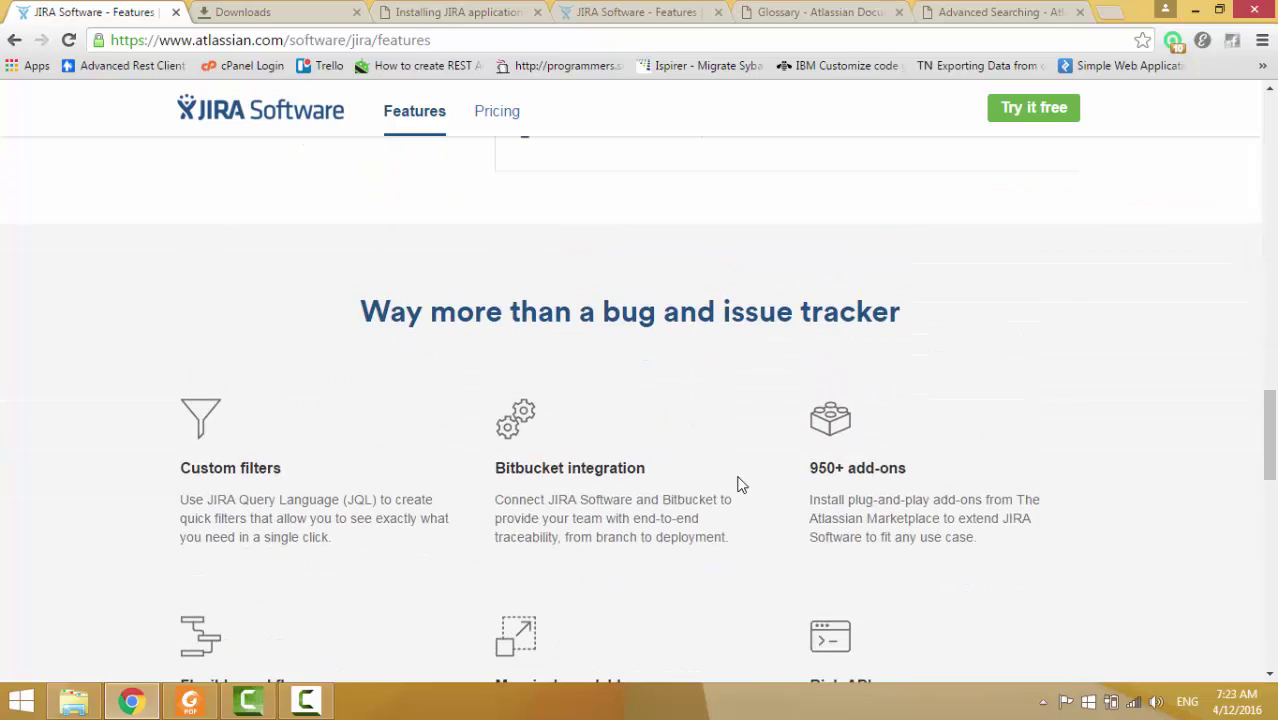
scroll(740, 484, "down", 2)
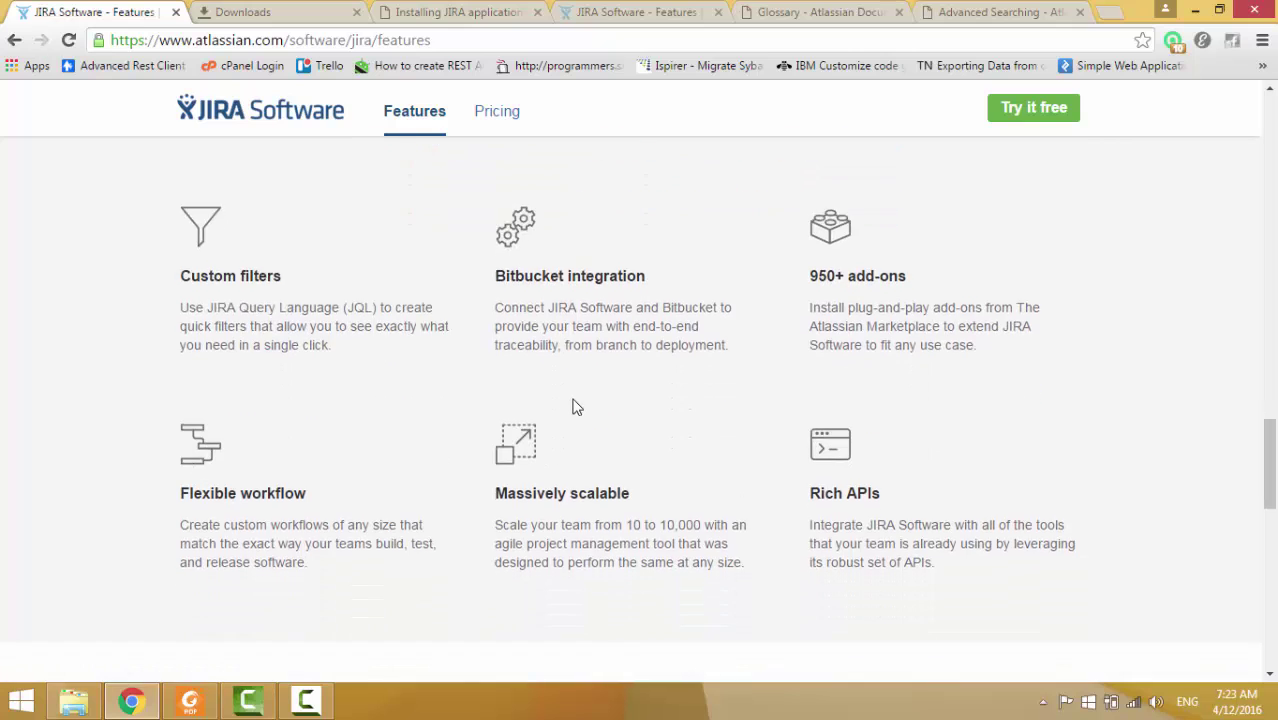
scroll(574, 405, "down", 4)
scroll(574, 405, "down", 3)
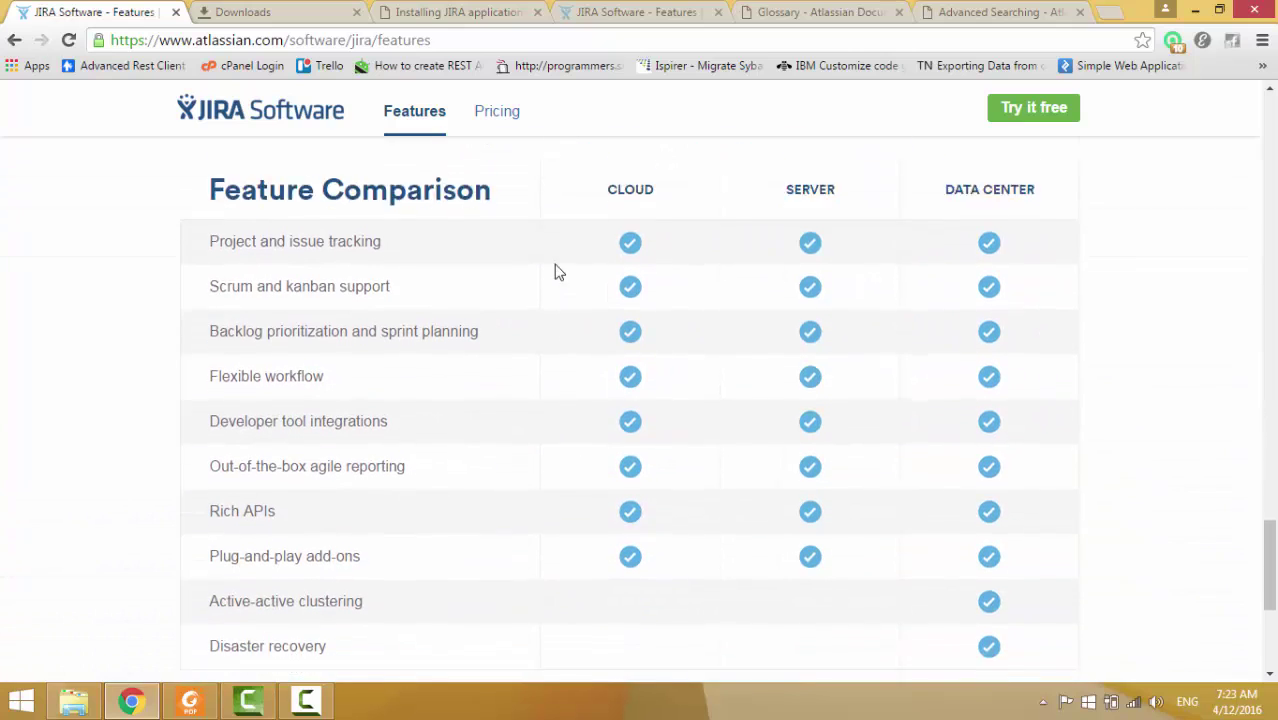
scroll(756, 197, "up", 1)
scroll(736, 228, "down", 1)
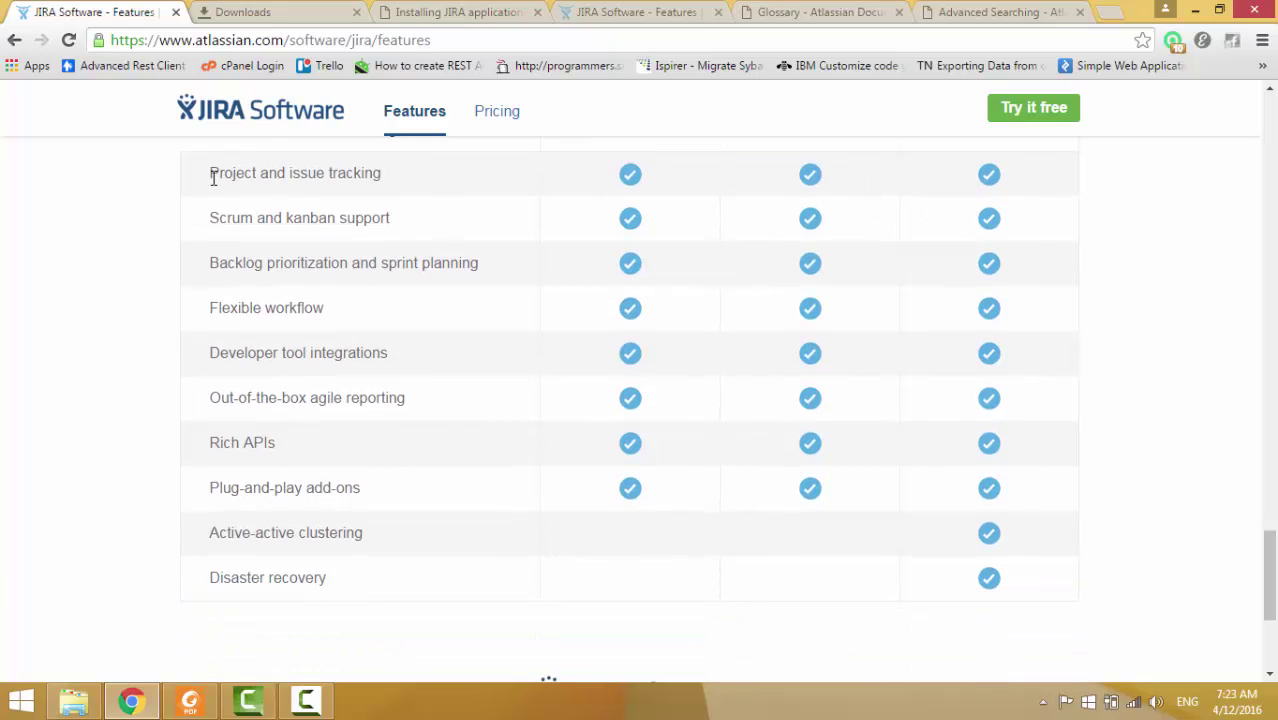
scroll(213, 178, "up", 1)
scroll(217, 318, "down", 1)
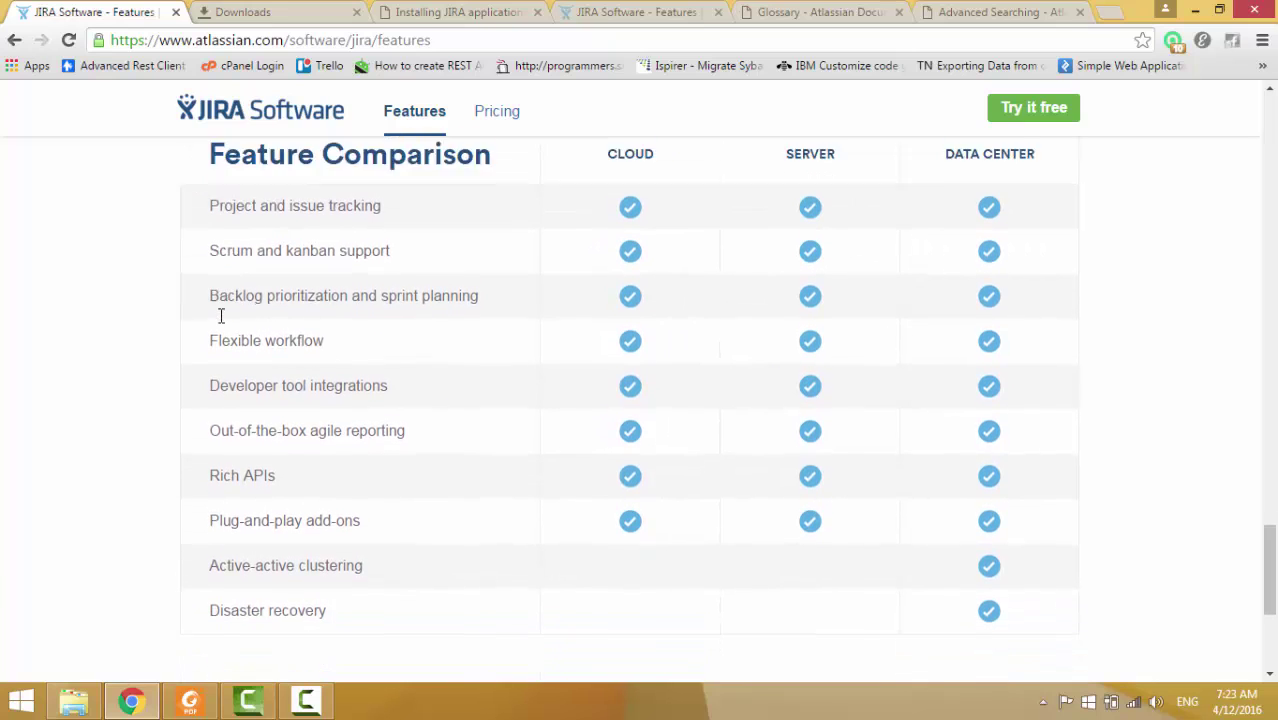
left_click_drag(211, 264, 363, 266)
left_click(414, 268)
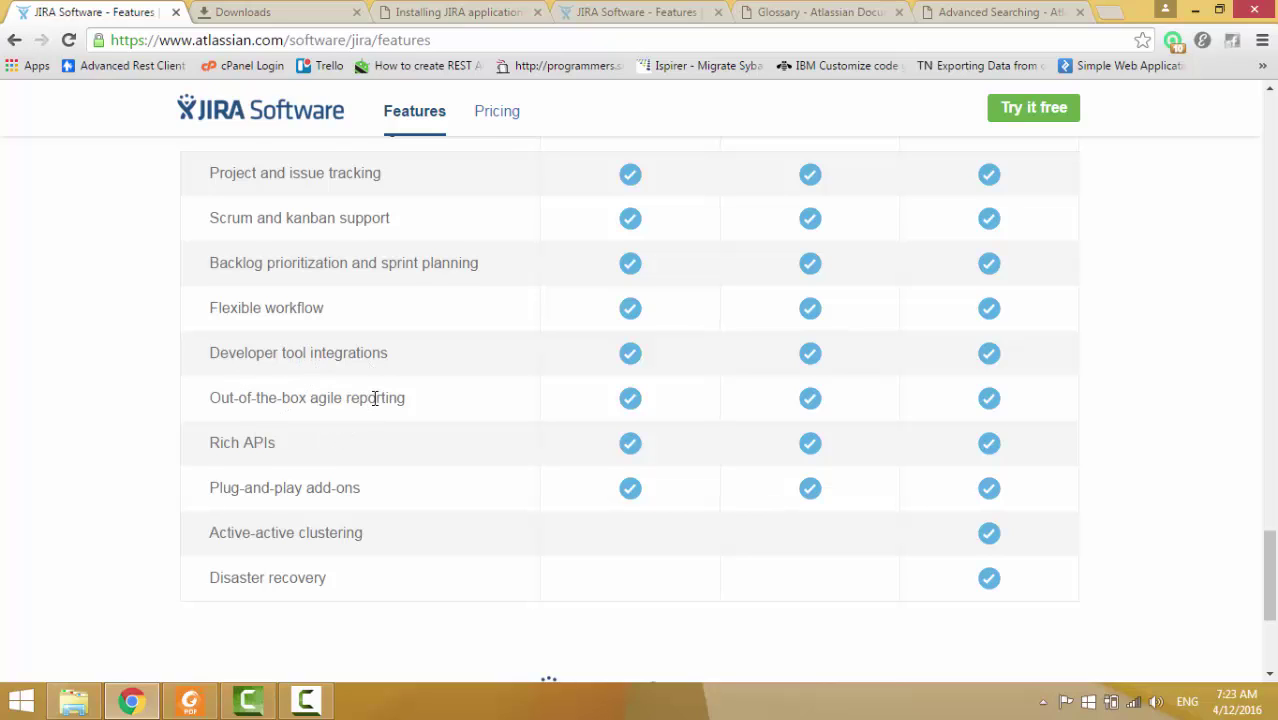
scroll(375, 398, "up", 1)
scroll(248, 207, "up", 3)
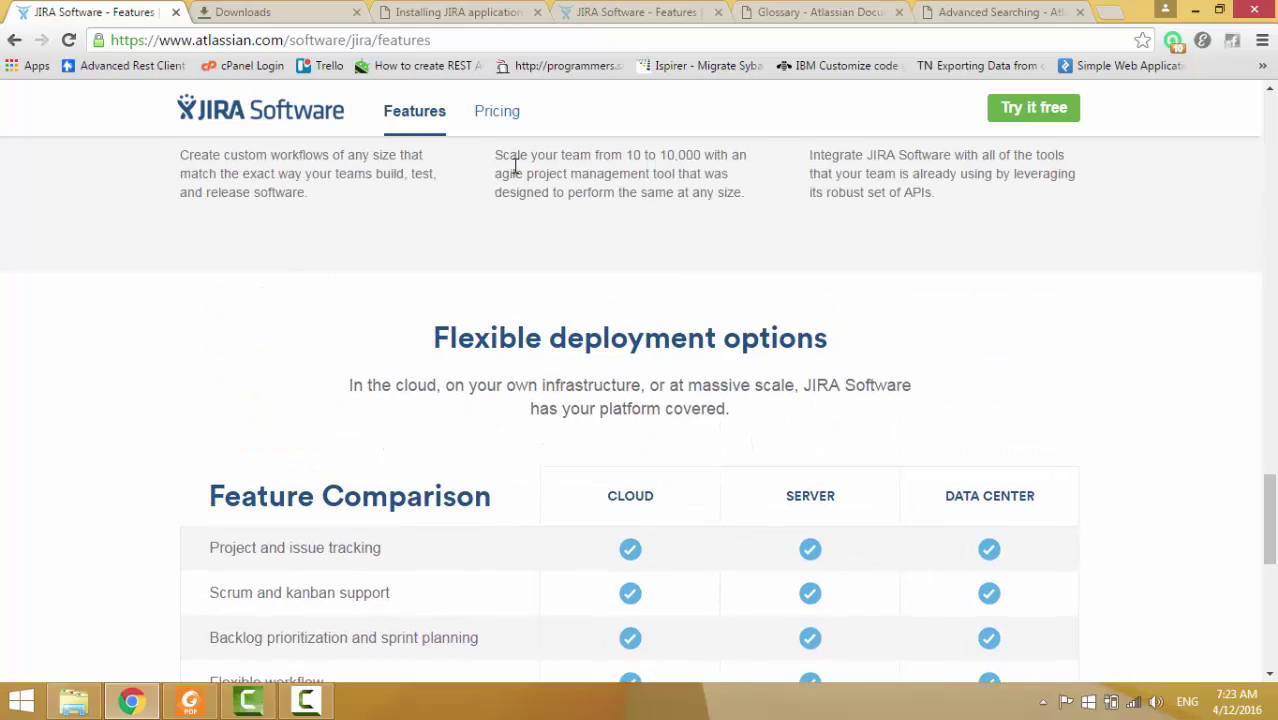
Open the JIRA Software pricing page and look over its plans.
left_click(509, 139)
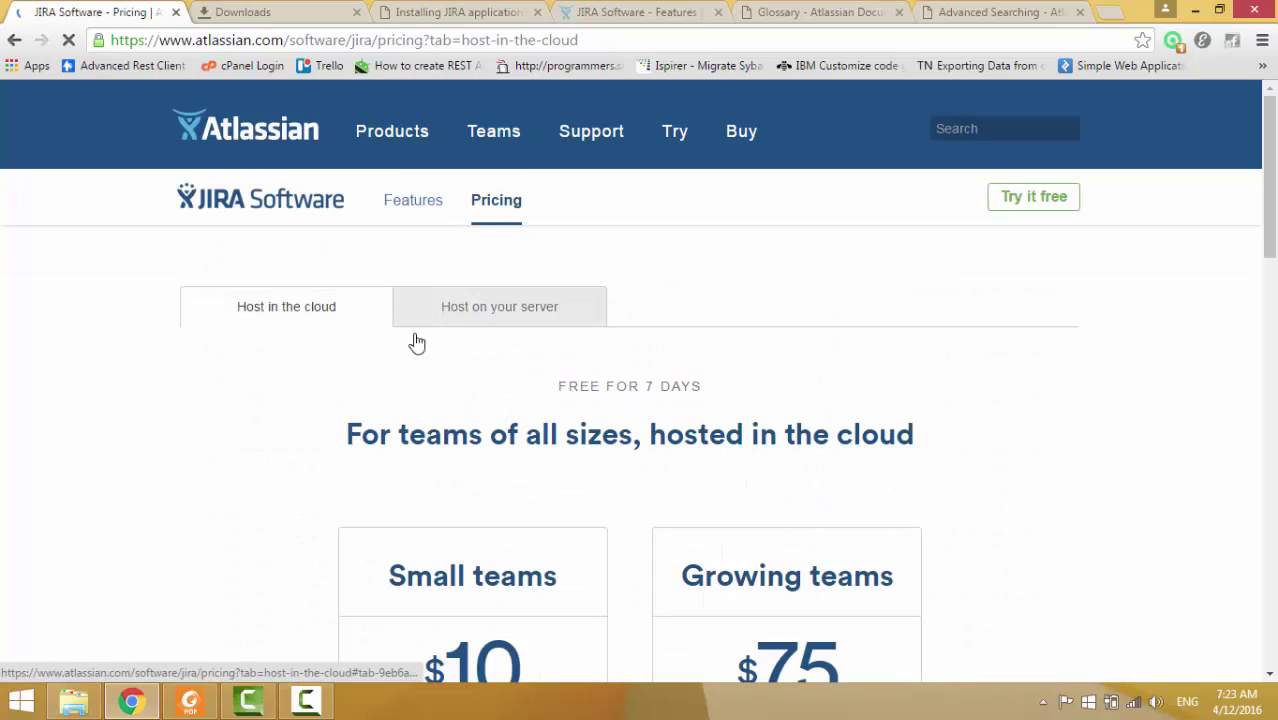
scroll(460, 290, "down", 2)
scroll(458, 289, "up", 1)
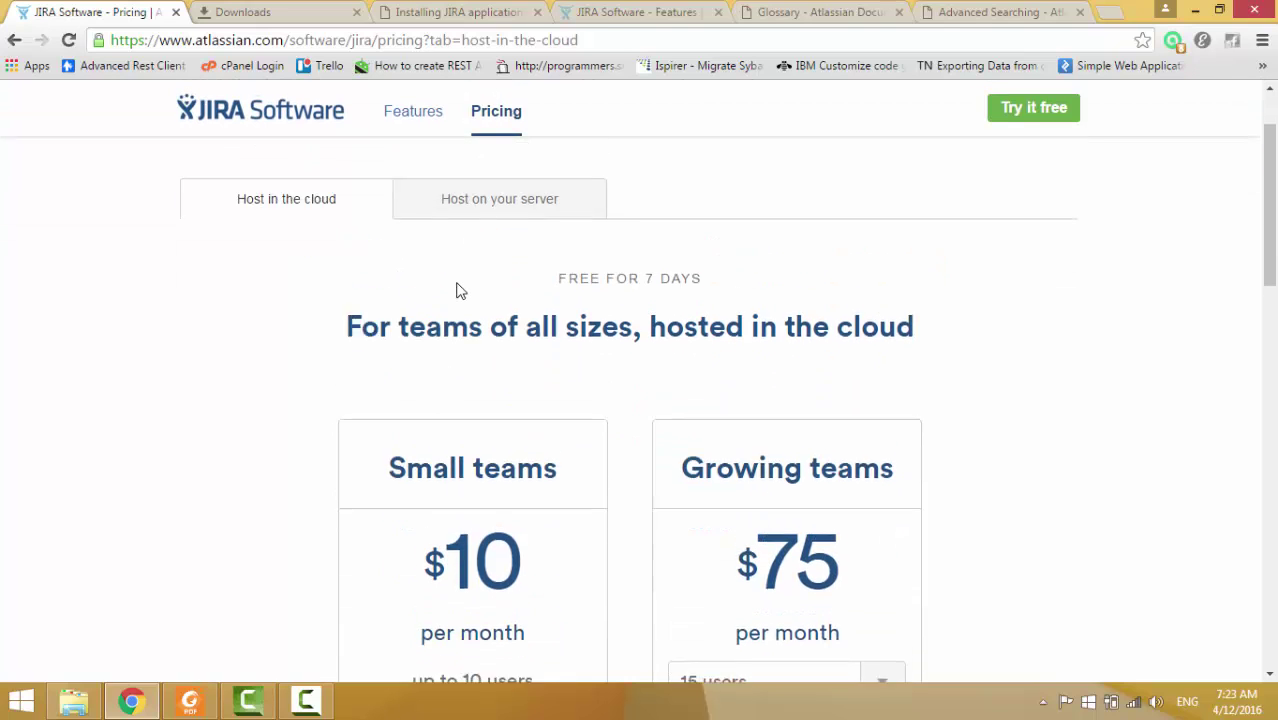
scroll(458, 289, "down", 3)
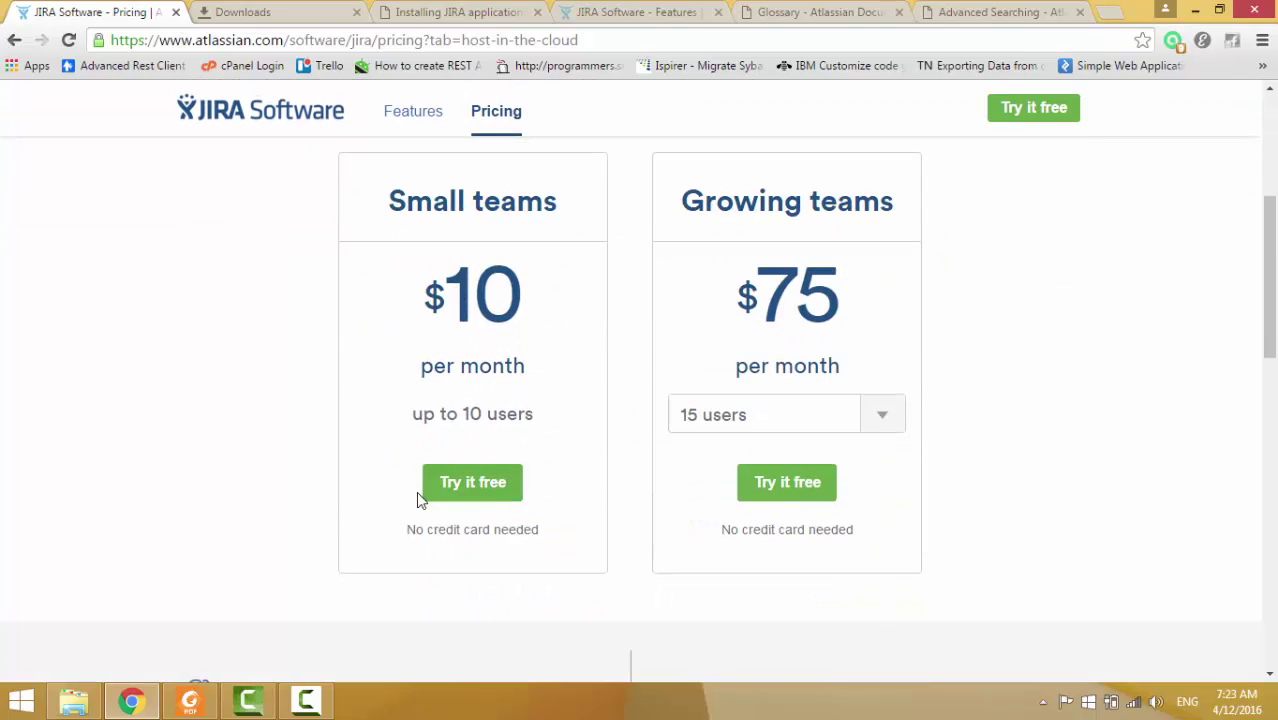
scroll(567, 456, "up", 3)
scroll(561, 453, "down", 1)
scroll(553, 445, "up", 1)
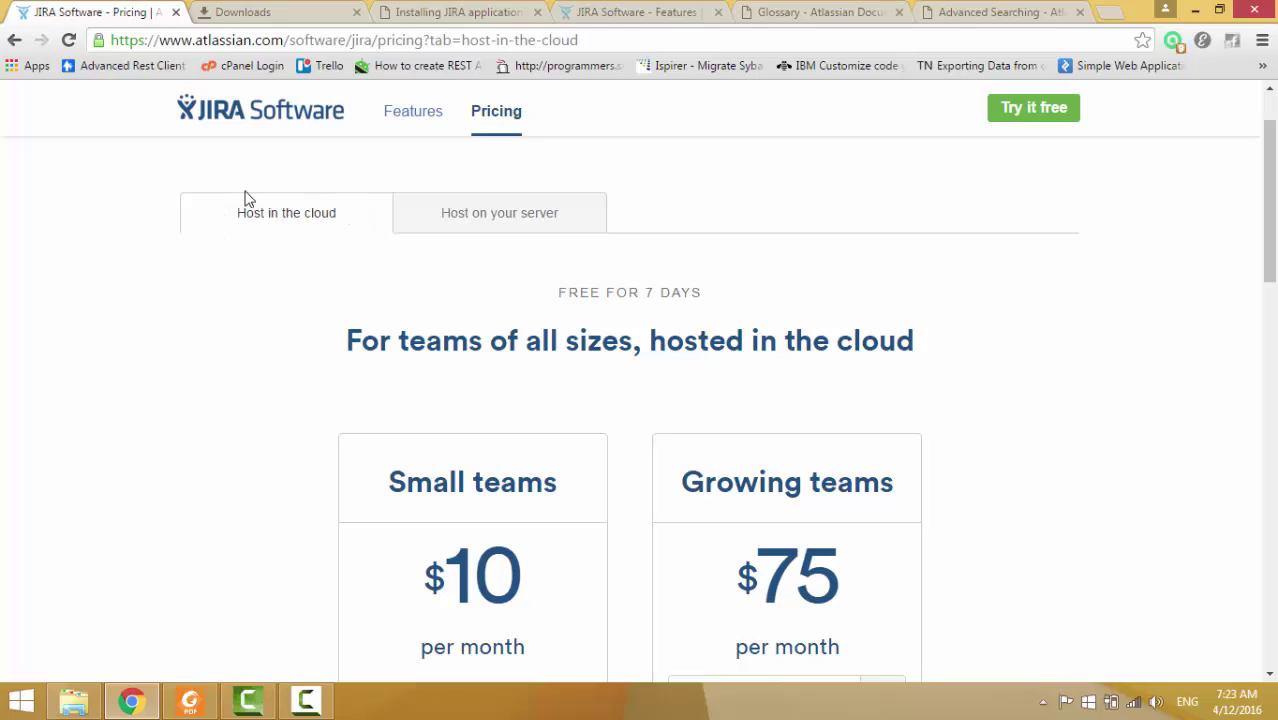
Show the Host on your server pricing plans and scroll down to Small teams.
left_click(496, 221)
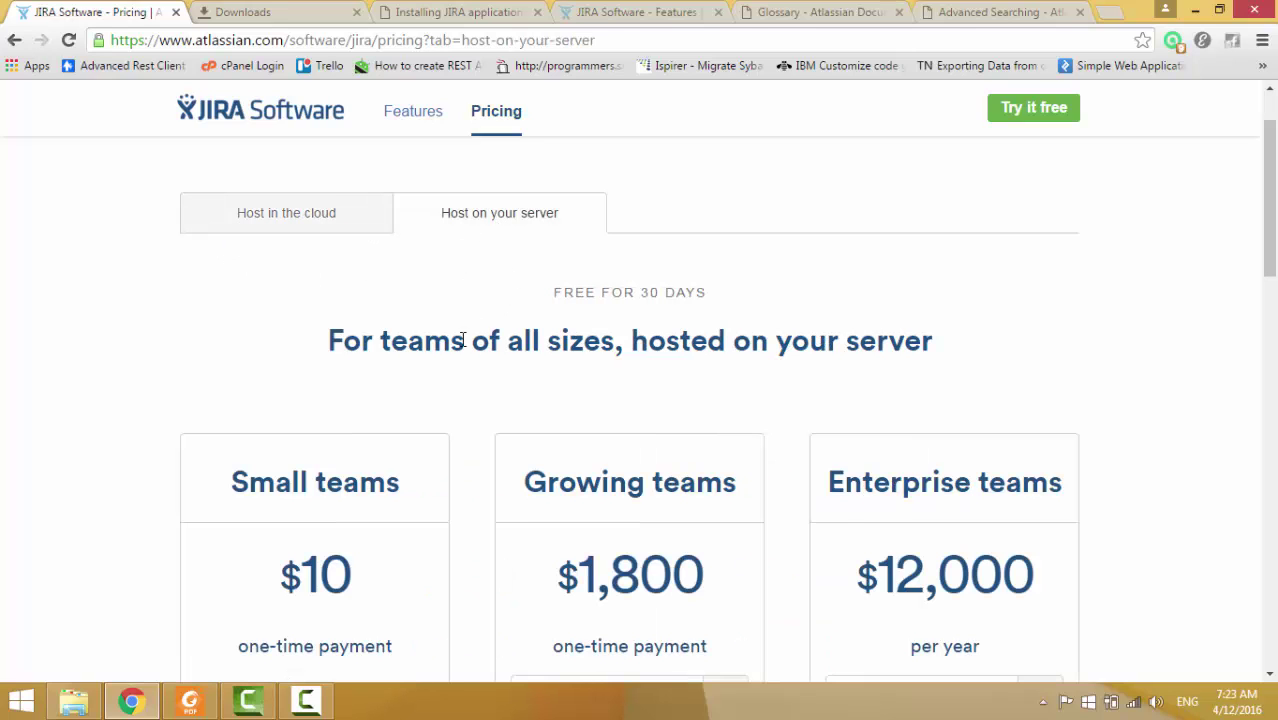
scroll(434, 405, "down", 1)
scroll(434, 405, "up", 1)
scroll(516, 237, "down", 4)
scroll(490, 252, "up", 4)
left_click(301, 226)
left_click(475, 225)
scroll(475, 225, "down", 3)
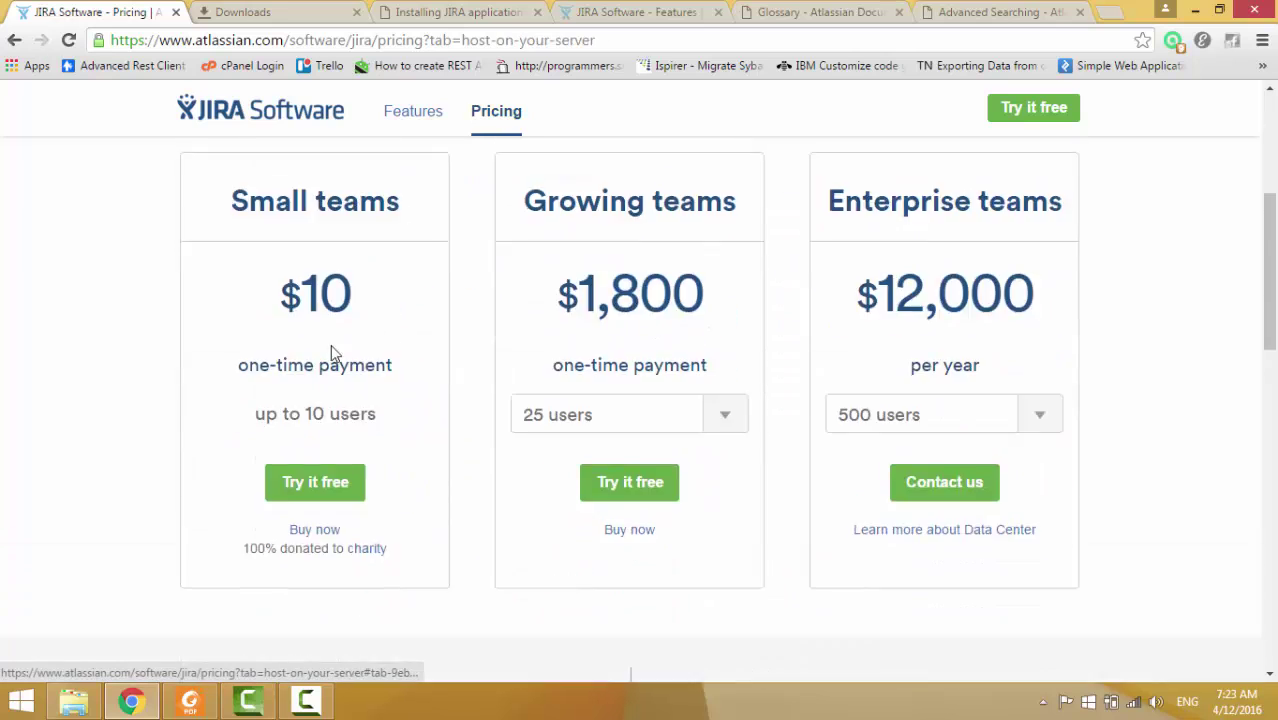
scroll(322, 362, "up", 3)
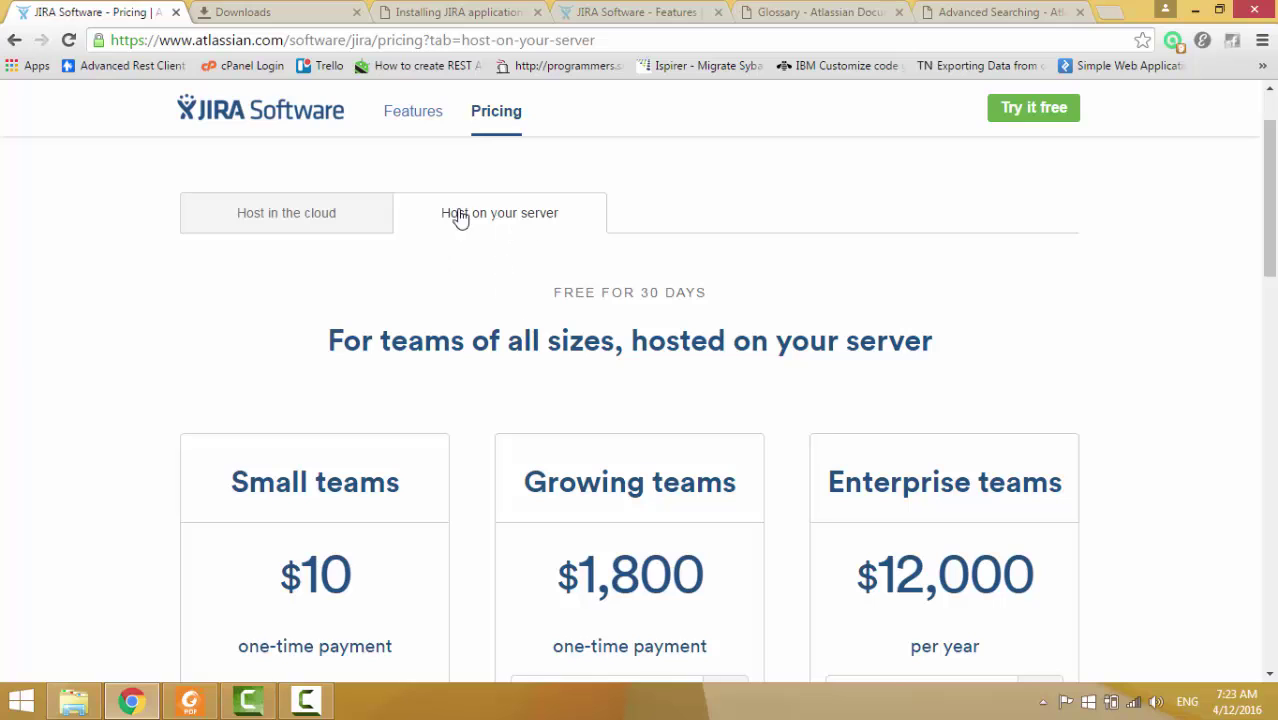
scroll(450, 350, "down", 2)
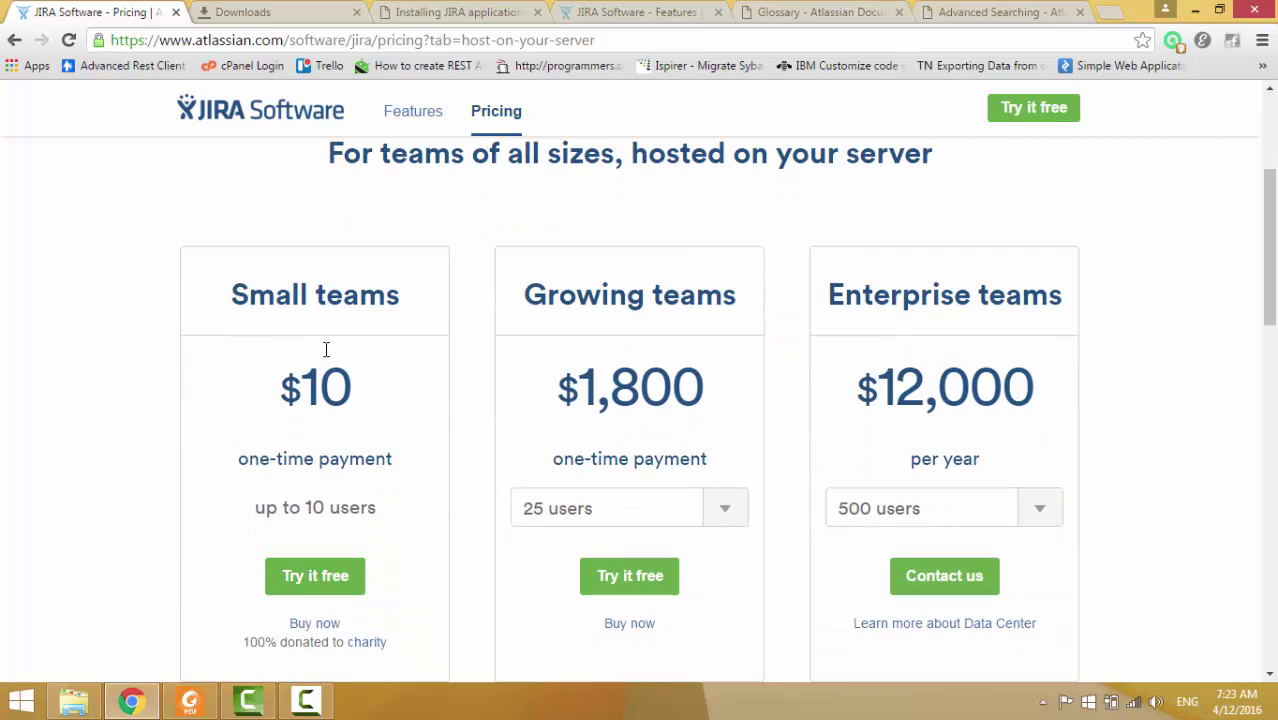
scroll(325, 351, "down", 1)
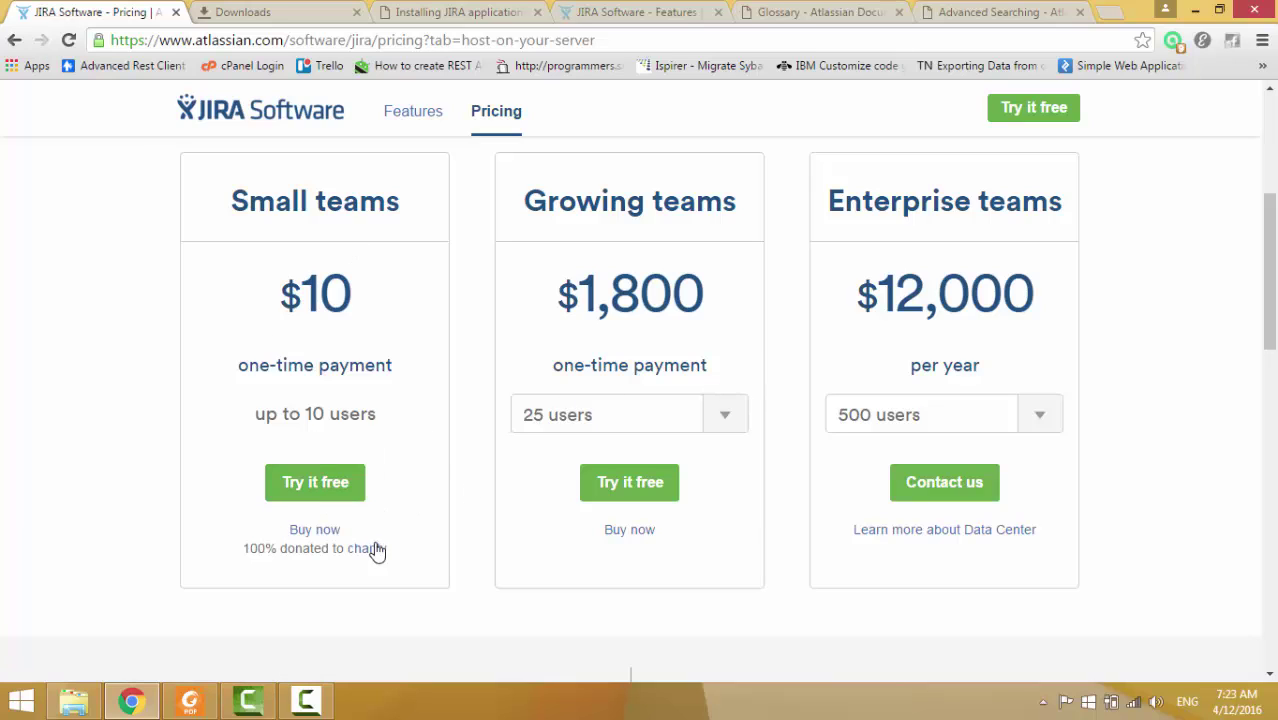
Start the Small teams trial download, pick Windows 64 Bit, download it and view browser downloads.
left_click(314, 486)
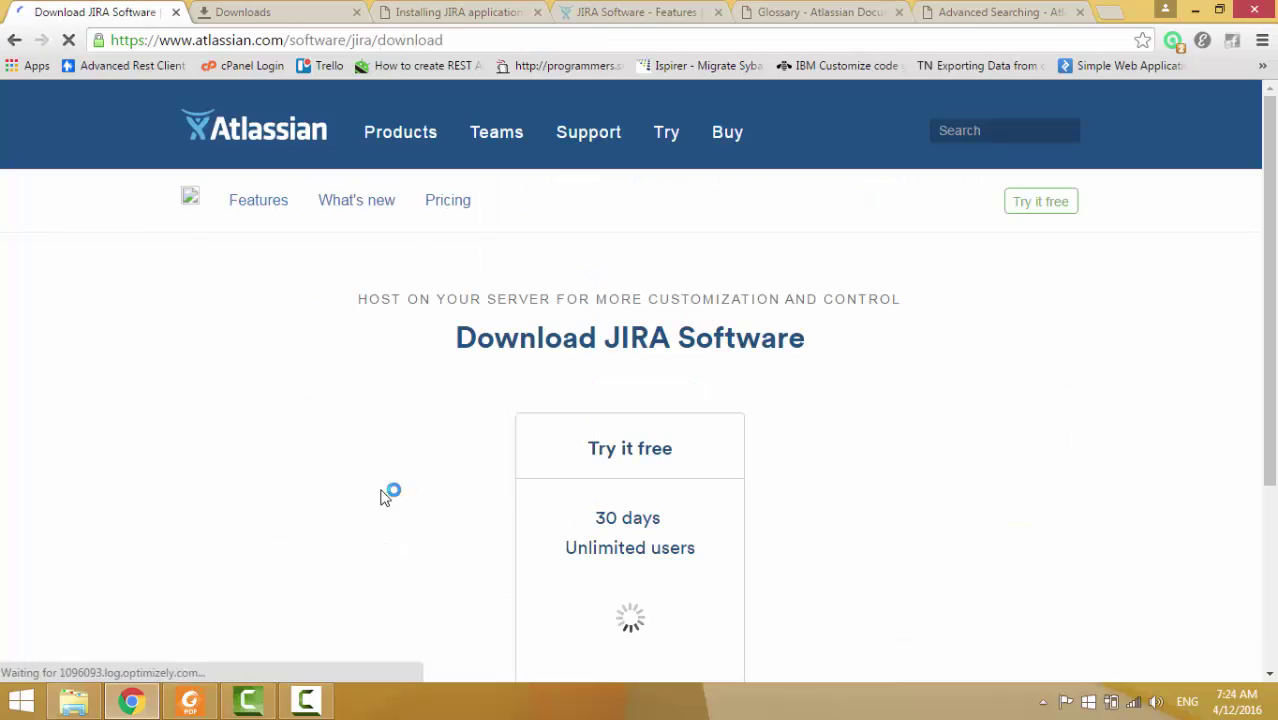
scroll(633, 514, "down", 1)
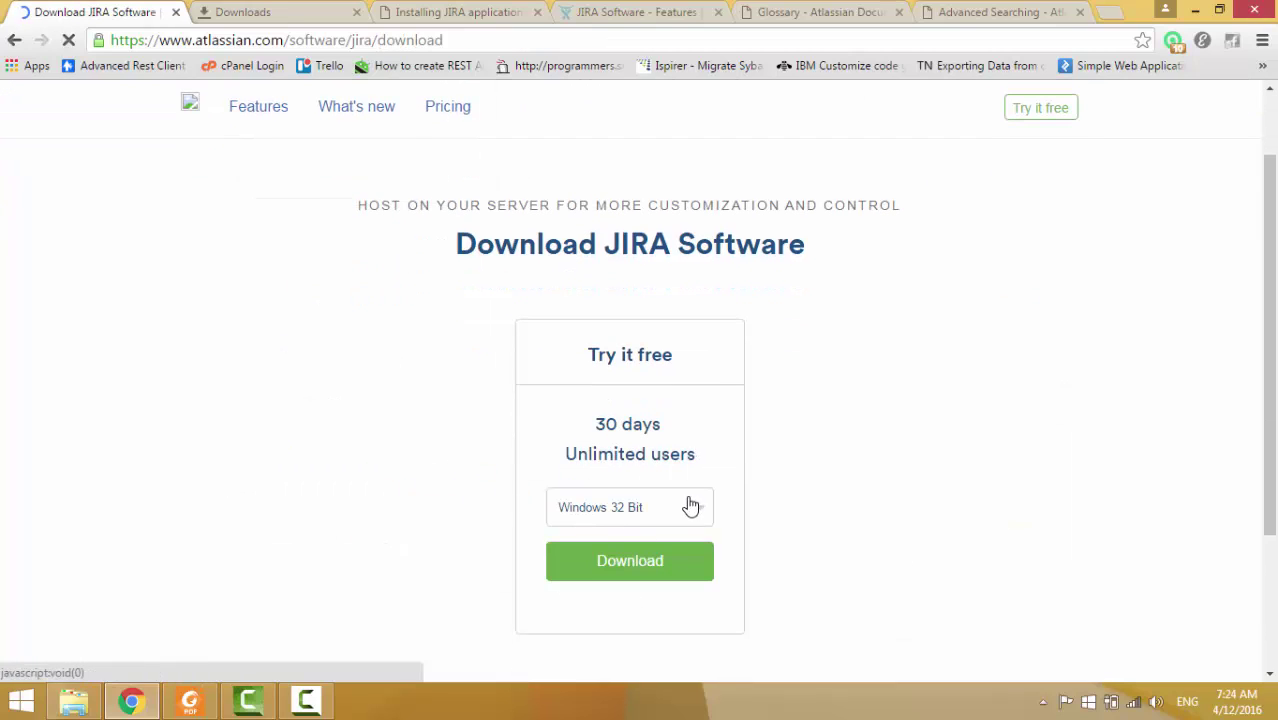
left_click(688, 516)
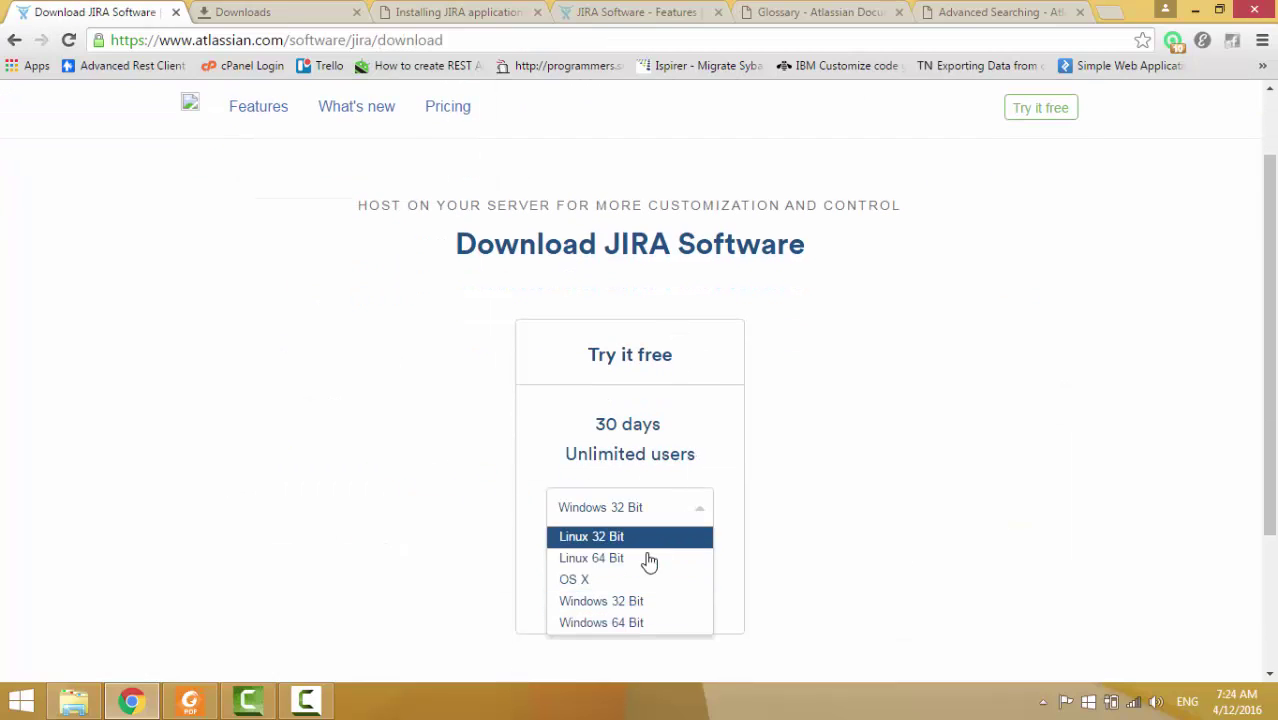
left_click(636, 622)
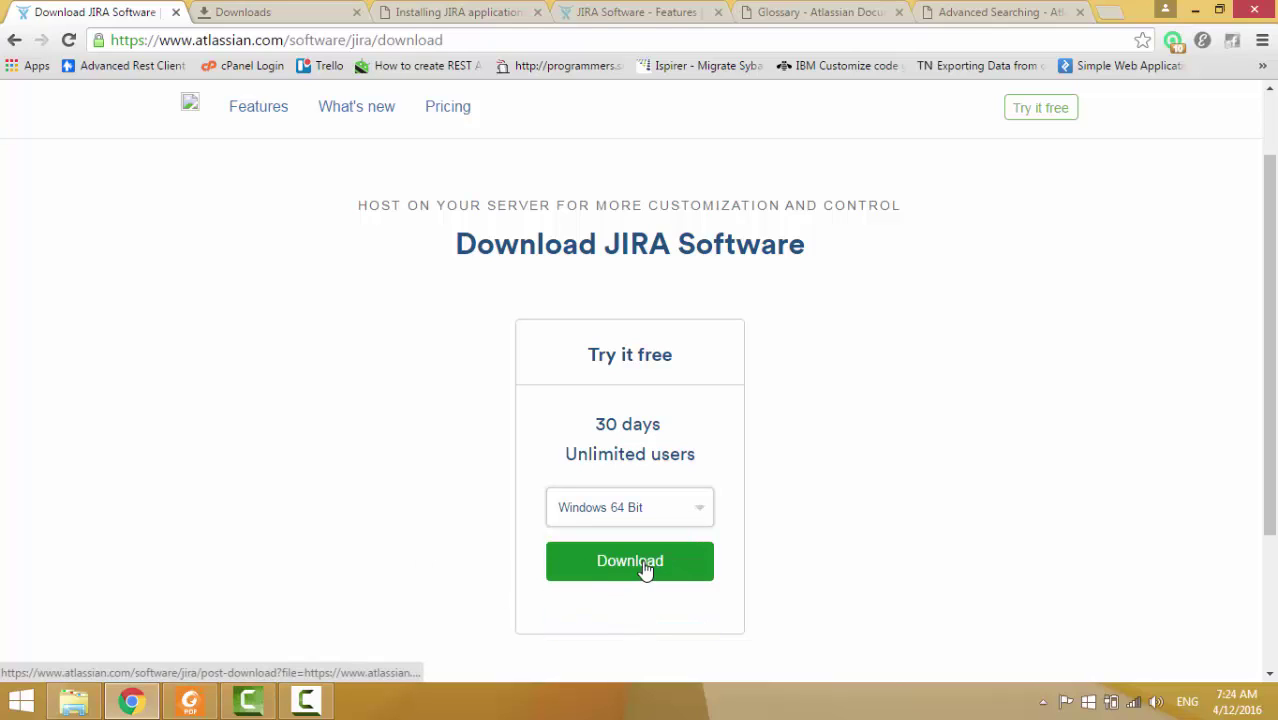
left_click(636, 566)
left_click(256, 10)
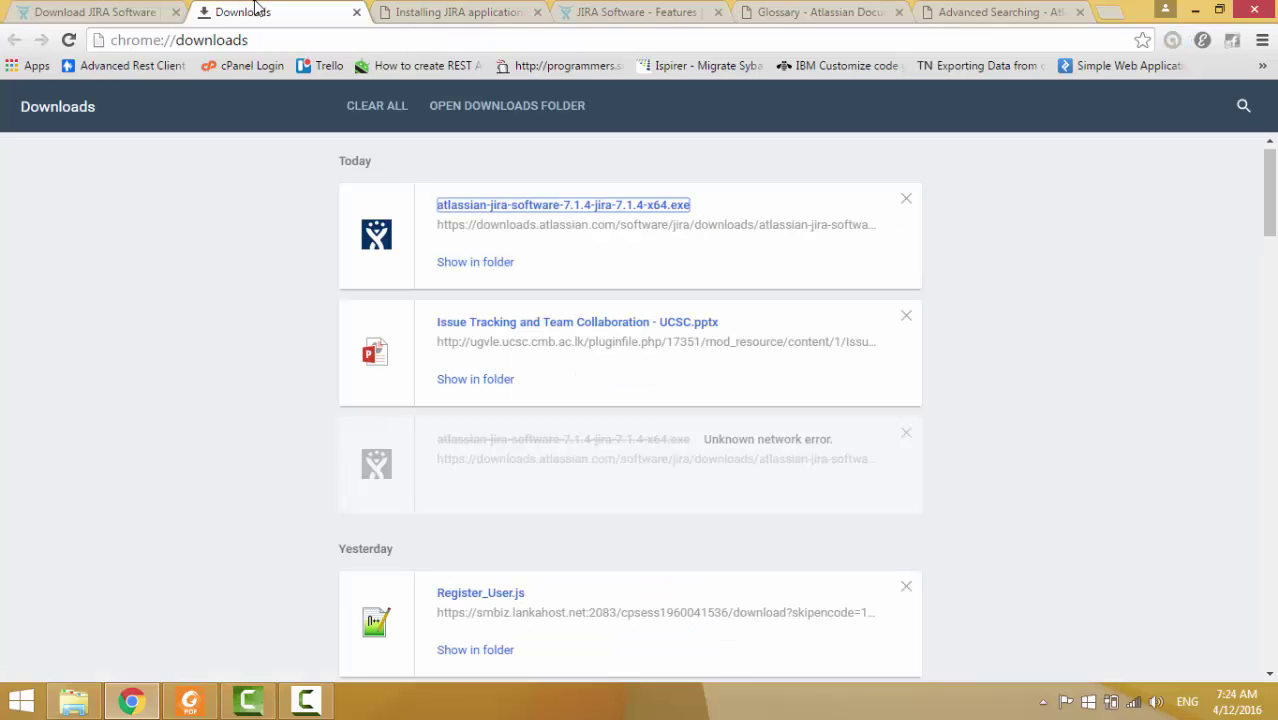
Launch atlassian-jira-software-7.1.4-jira-7.1.4-x64.exe from Downloads and allow it past the security warning.
left_click(492, 218)
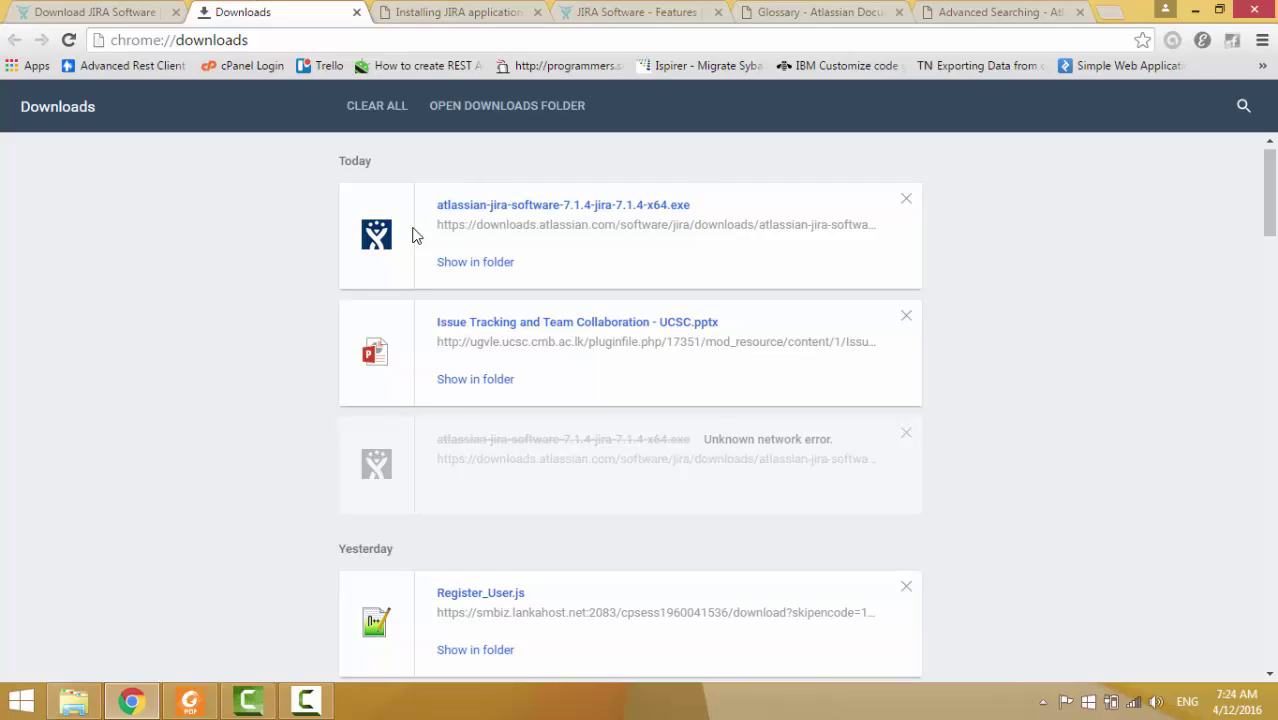
left_click(727, 370)
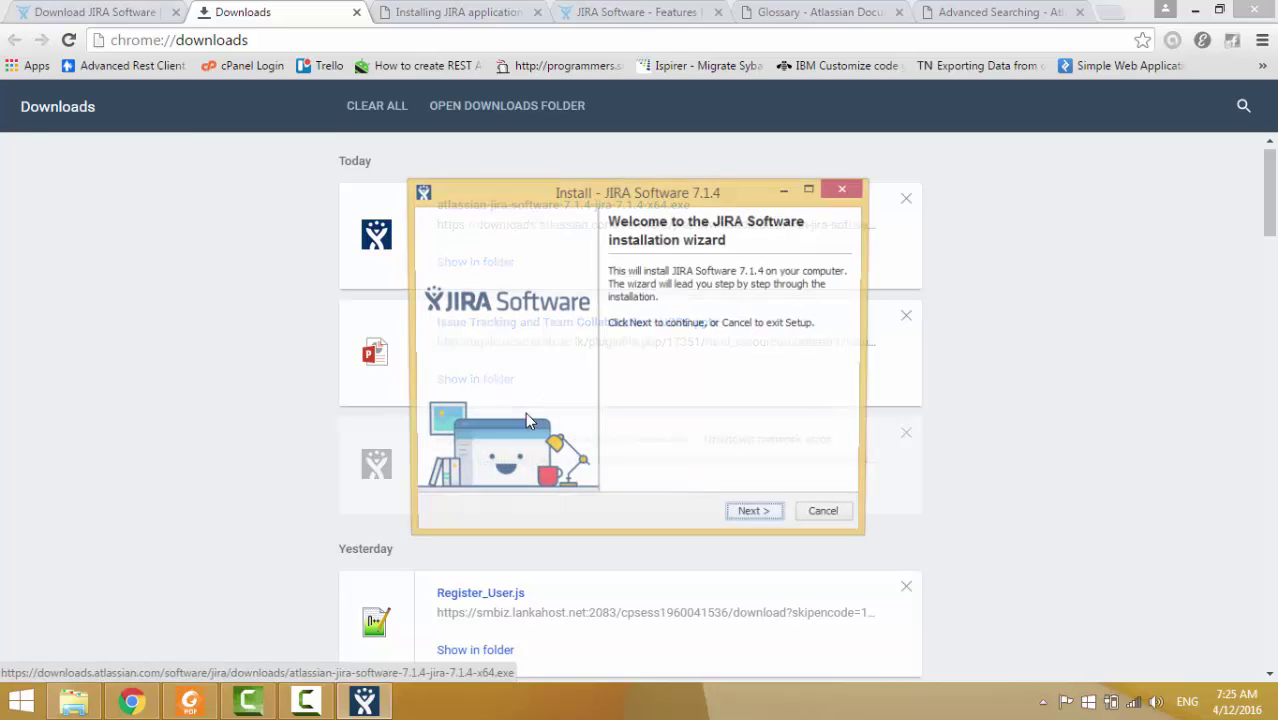
Proceed with Express Install defaults, allow JIRA through the Windows firewall, and begin installing.
left_click(756, 516)
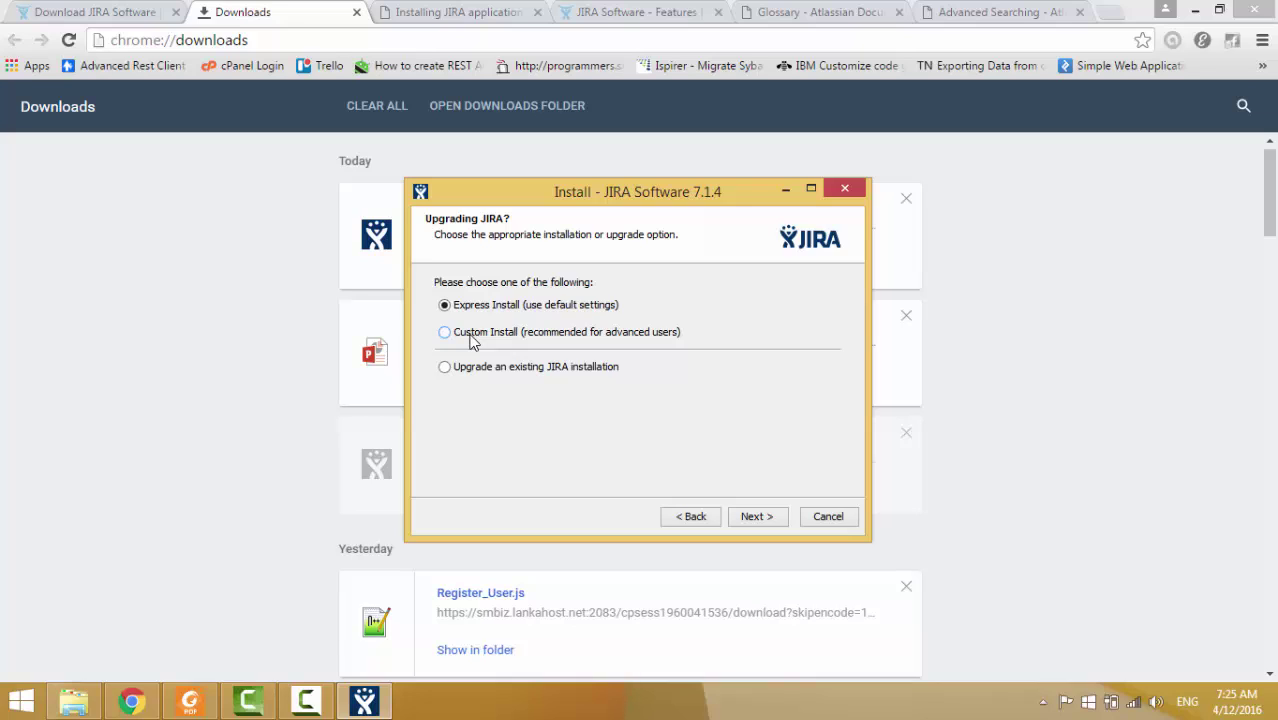
left_click(473, 340)
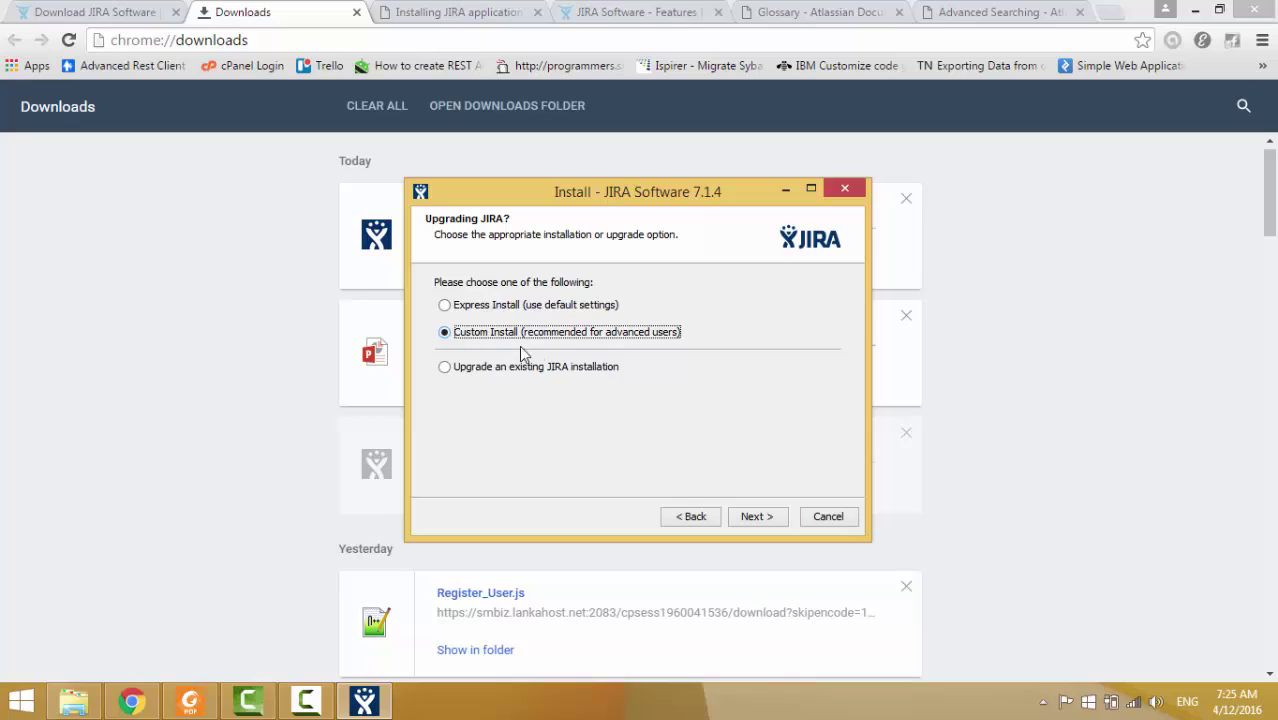
left_click(452, 306)
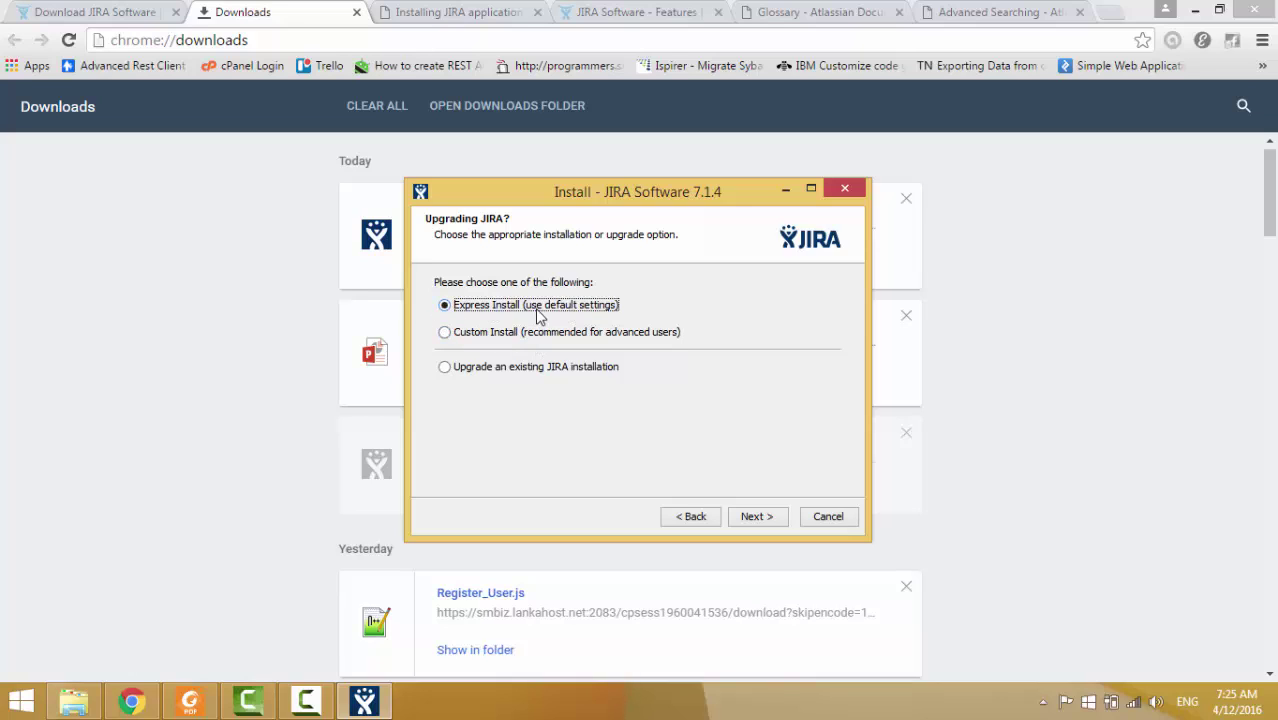
left_click(757, 513)
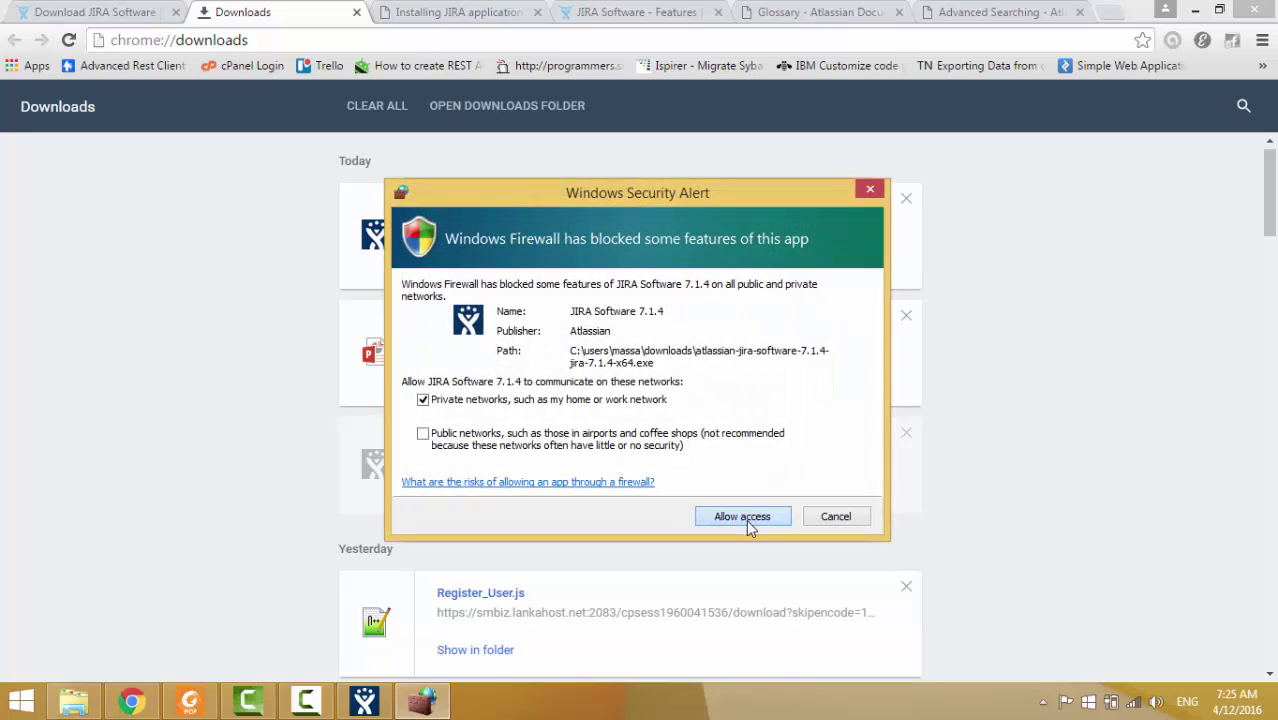
left_click(746, 519)
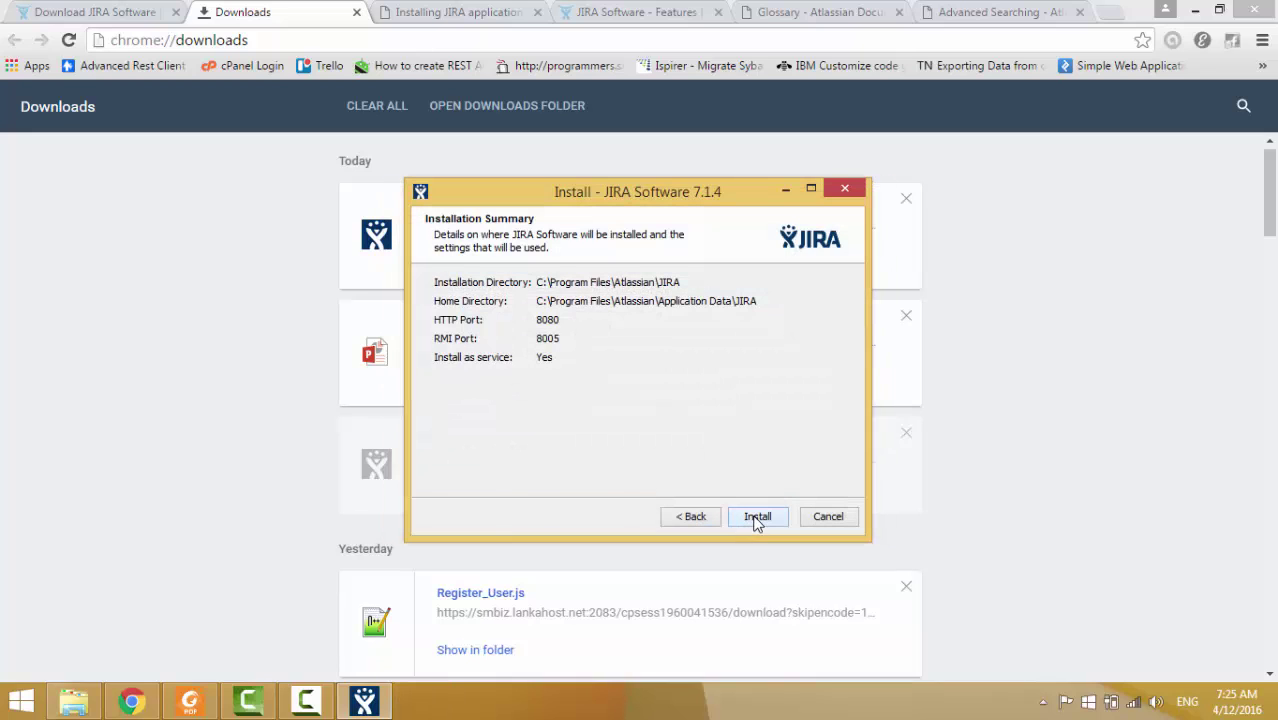
left_click(757, 517)
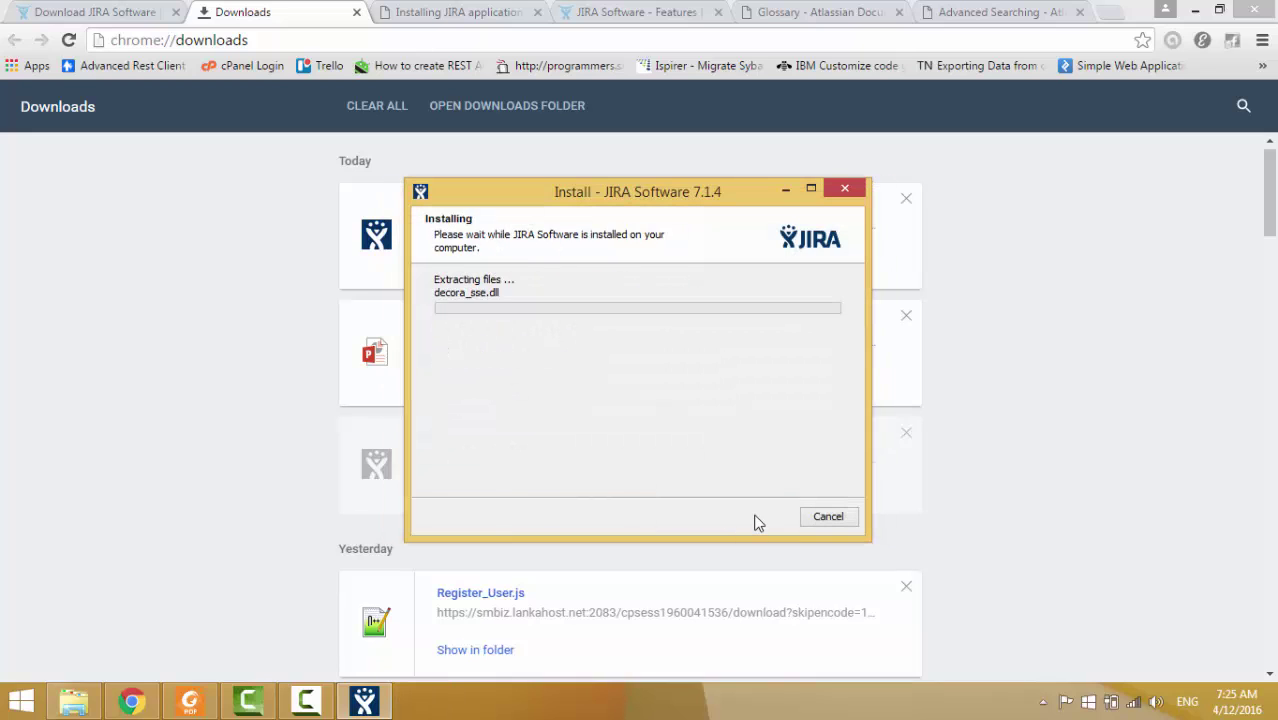
left_click(46, 10)
Go from the downloads list back to the JIRA Software pricing page.
left_click(248, 10)
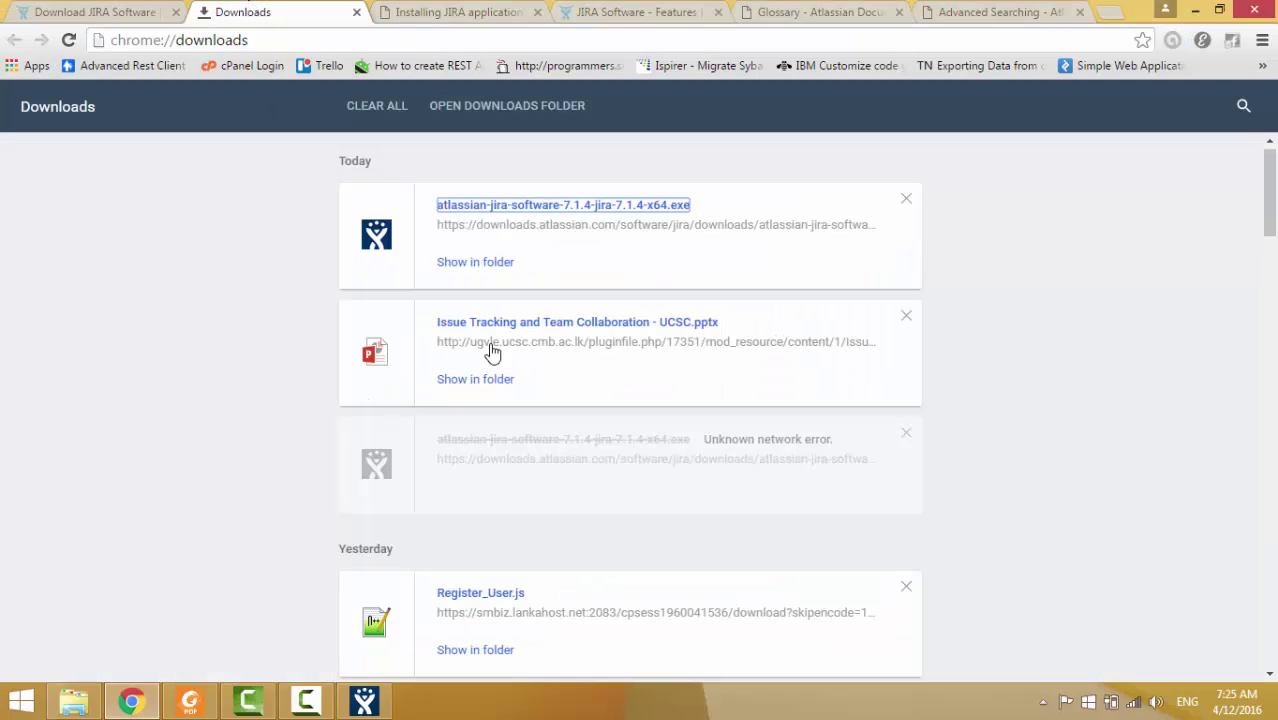
left_click(104, 10)
scroll(277, 240, "up", 1)
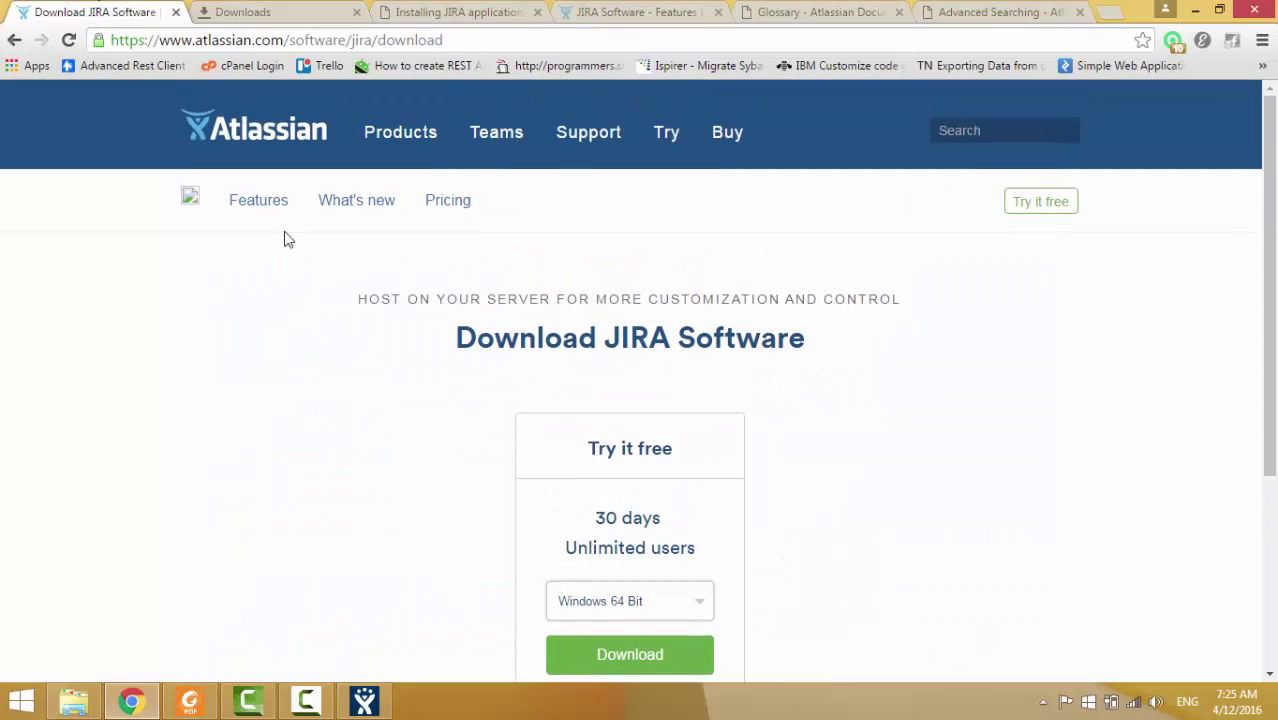
left_click(13, 44)
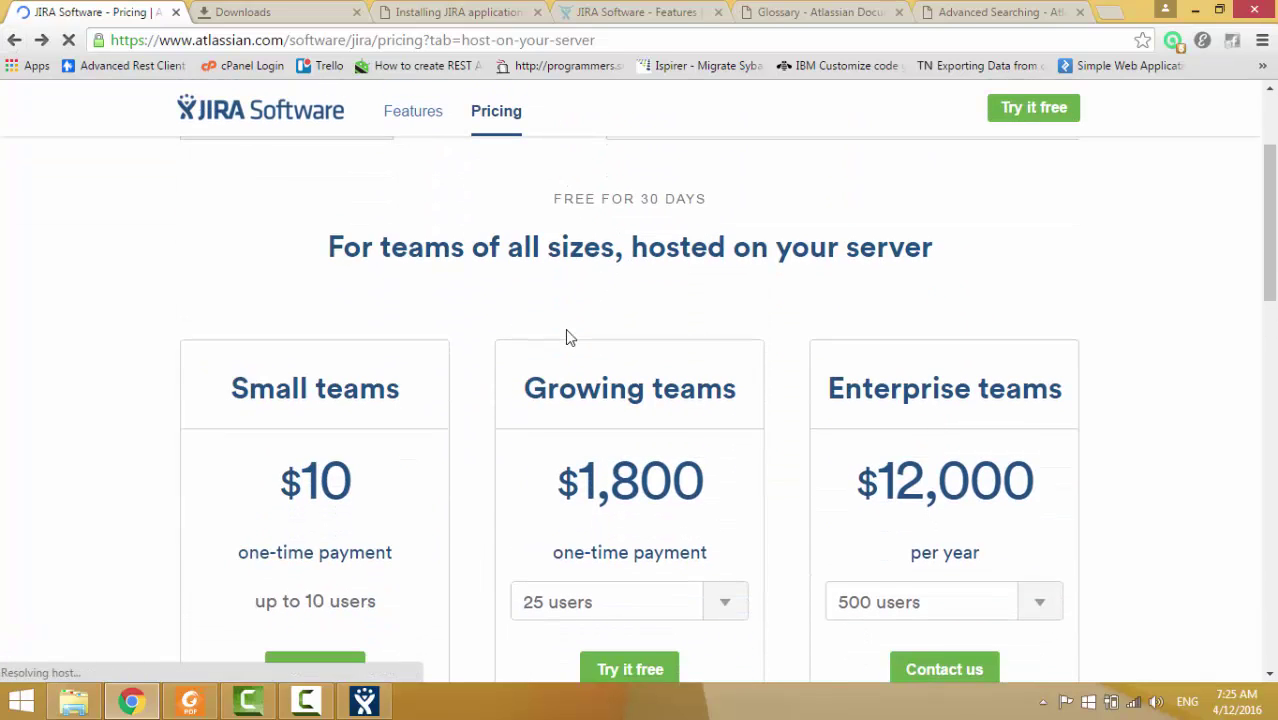
Show the Host in the cloud pricing and start the Small teams cloud free trial.
left_click(271, 214)
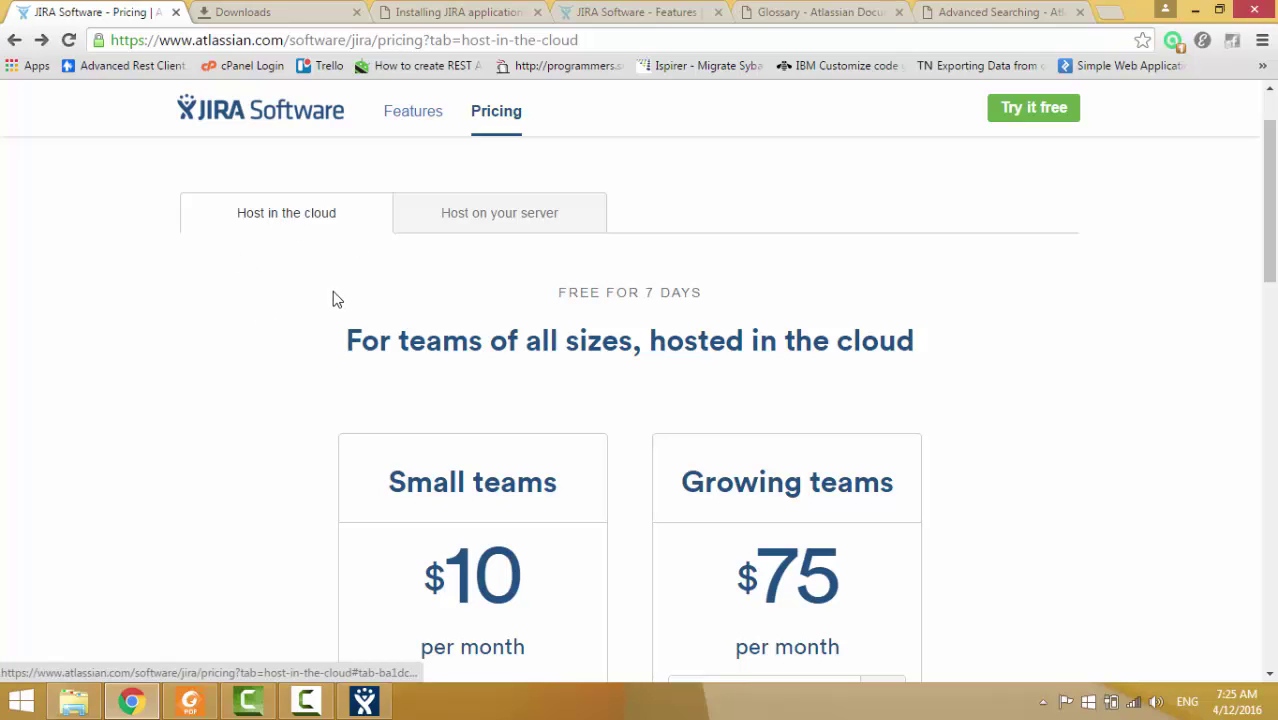
scroll(271, 265, "down", 3)
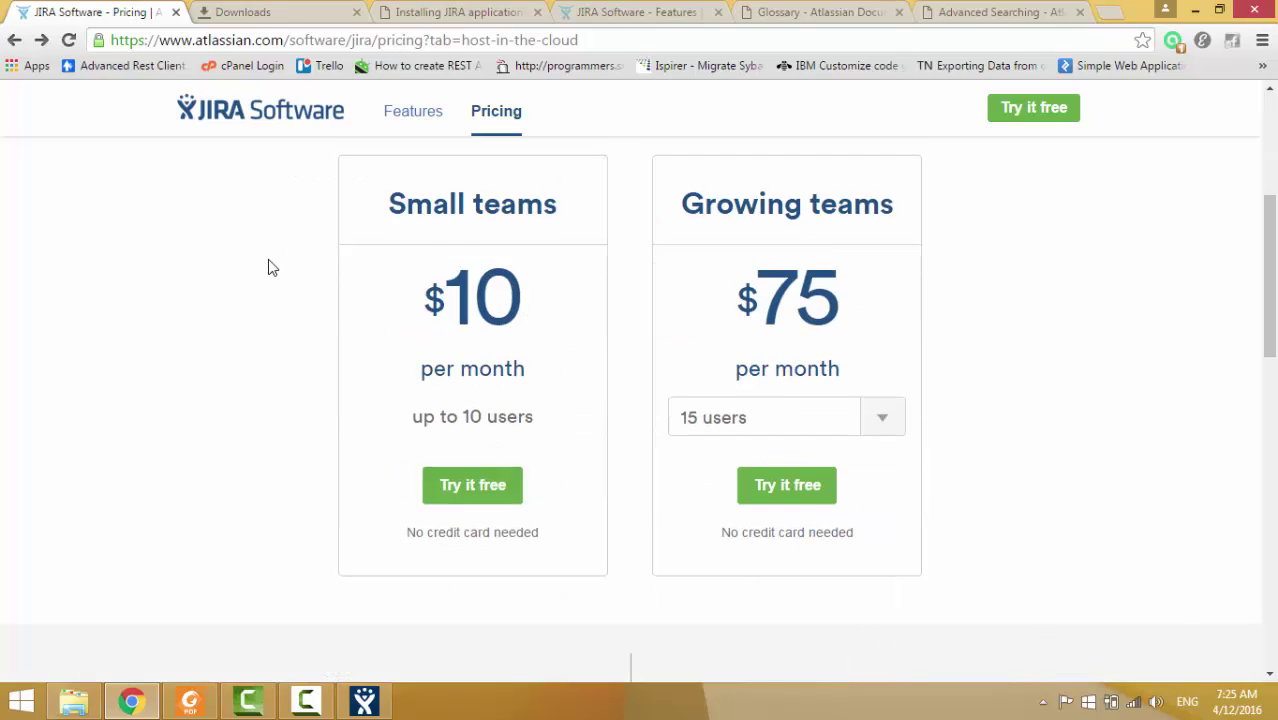
scroll(271, 265, "up", 3)
scroll(362, 422, "down", 2)
scroll(362, 422, "up", 1)
scroll(330, 370, "up", 2)
scroll(345, 400, "down", 2)
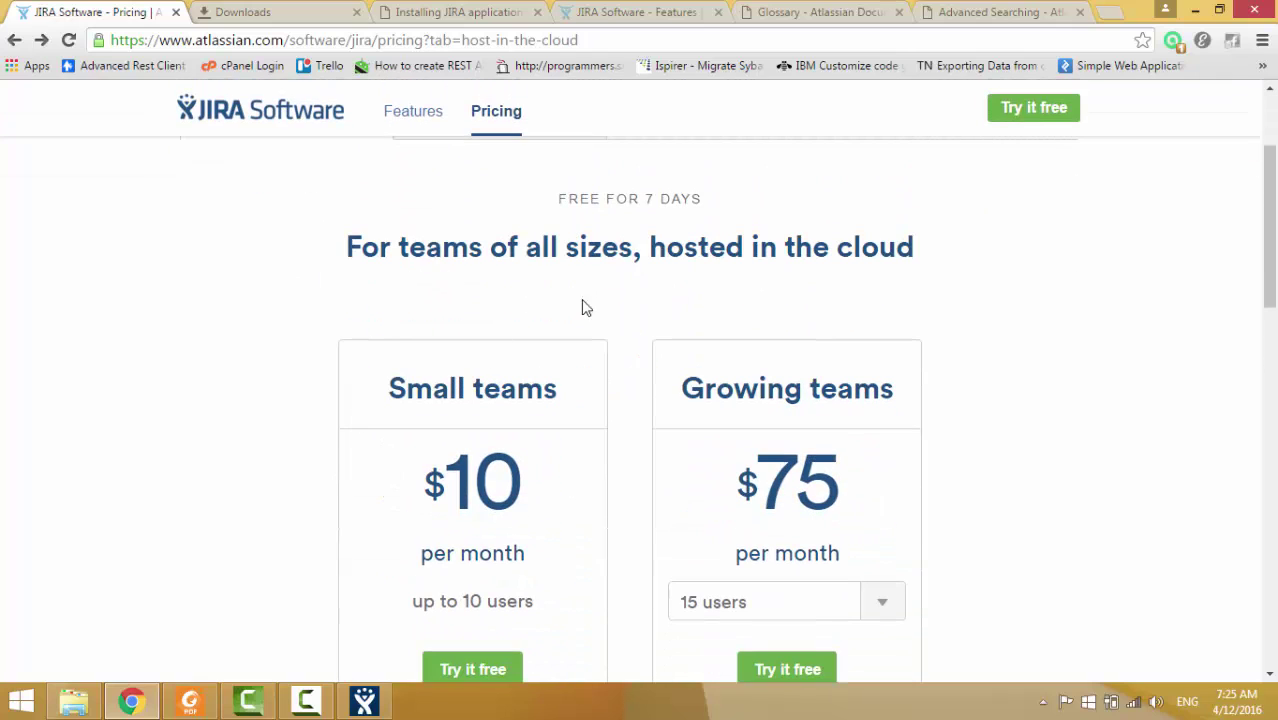
scroll(476, 522, "down", 2)
left_click(475, 484)
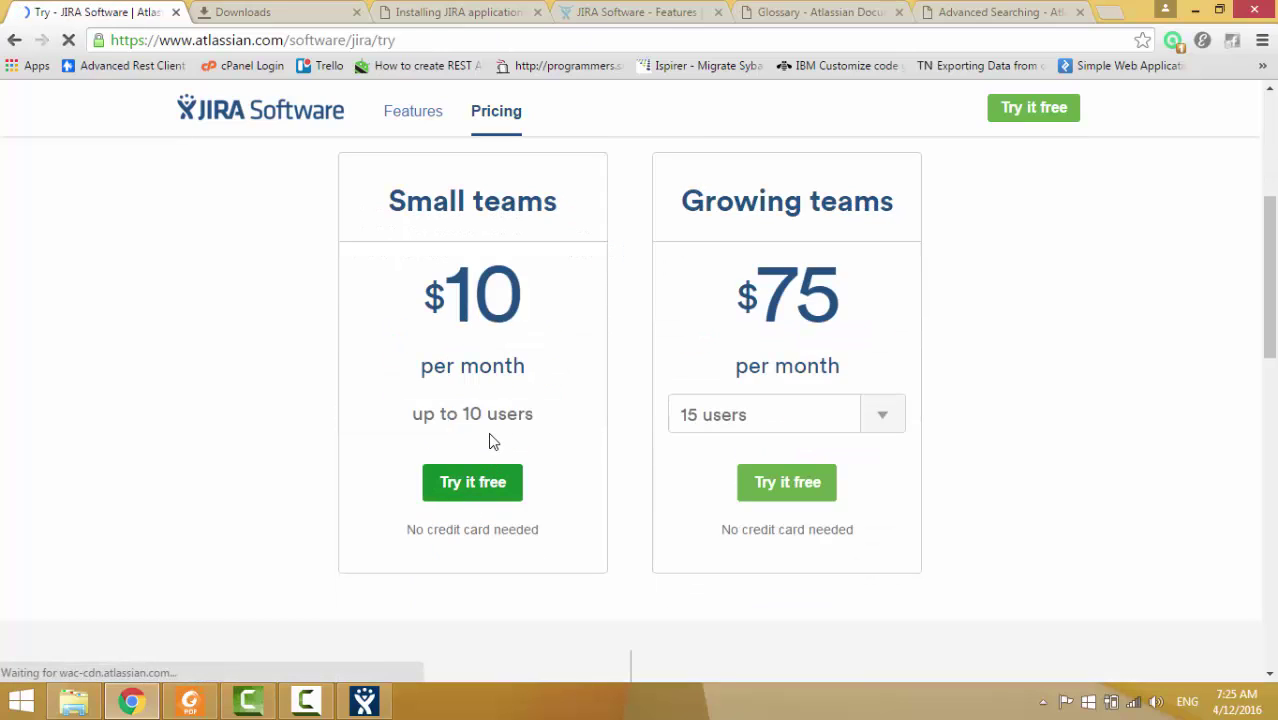
scroll(489, 440, "down", 1)
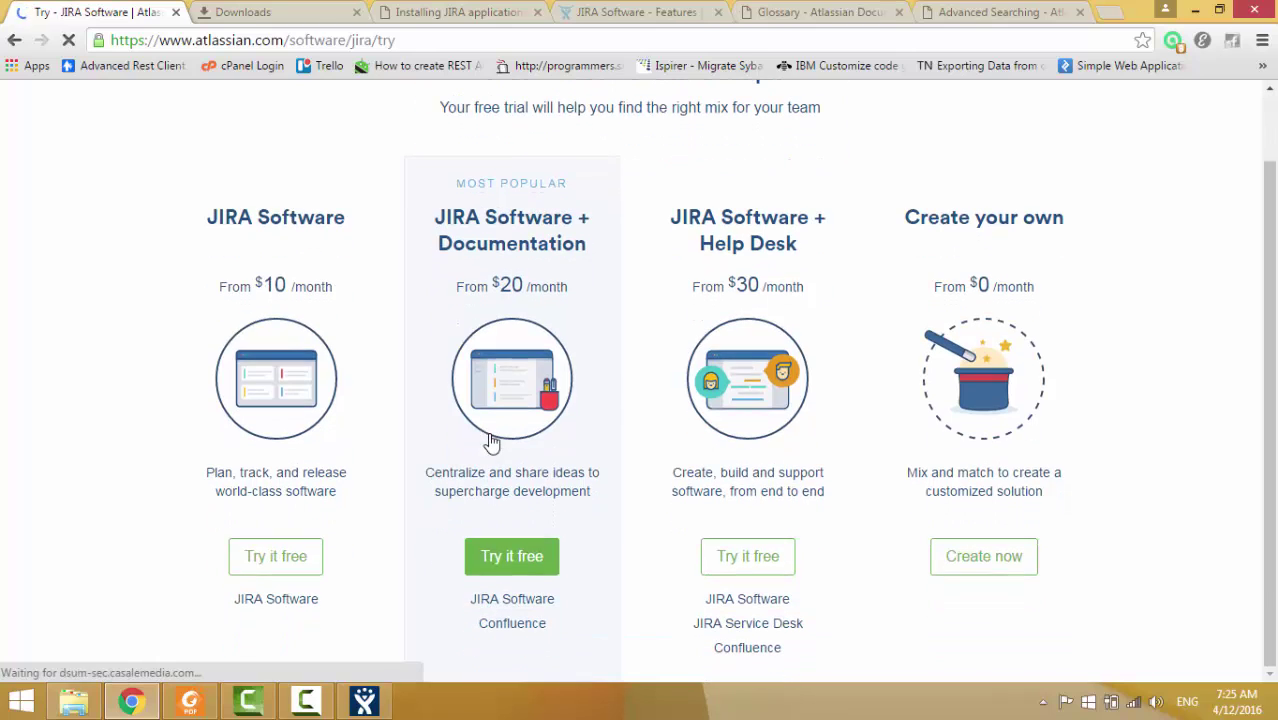
Choose the JIRA Software only trial and enter the site name and the user's first and last name.
left_click(275, 560)
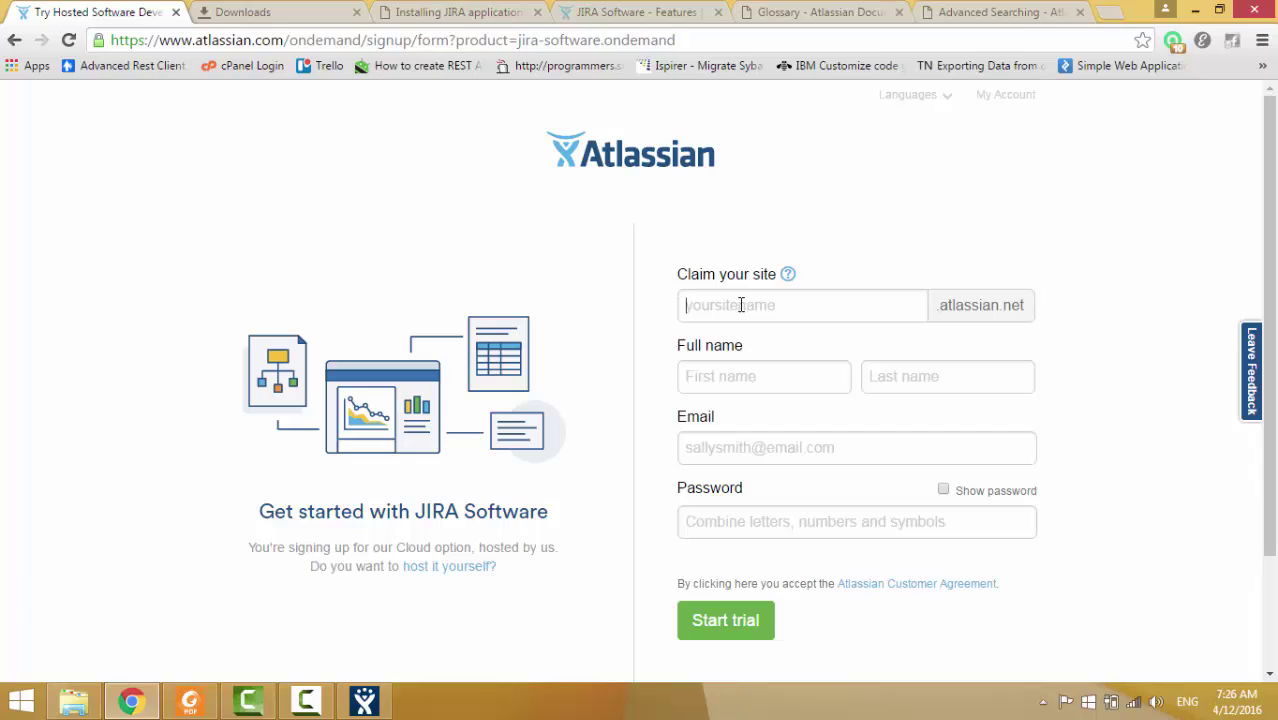
type("u")
key("BackSpace")
key("BackSpace")
key("BackSpace")
left_click(775, 365)
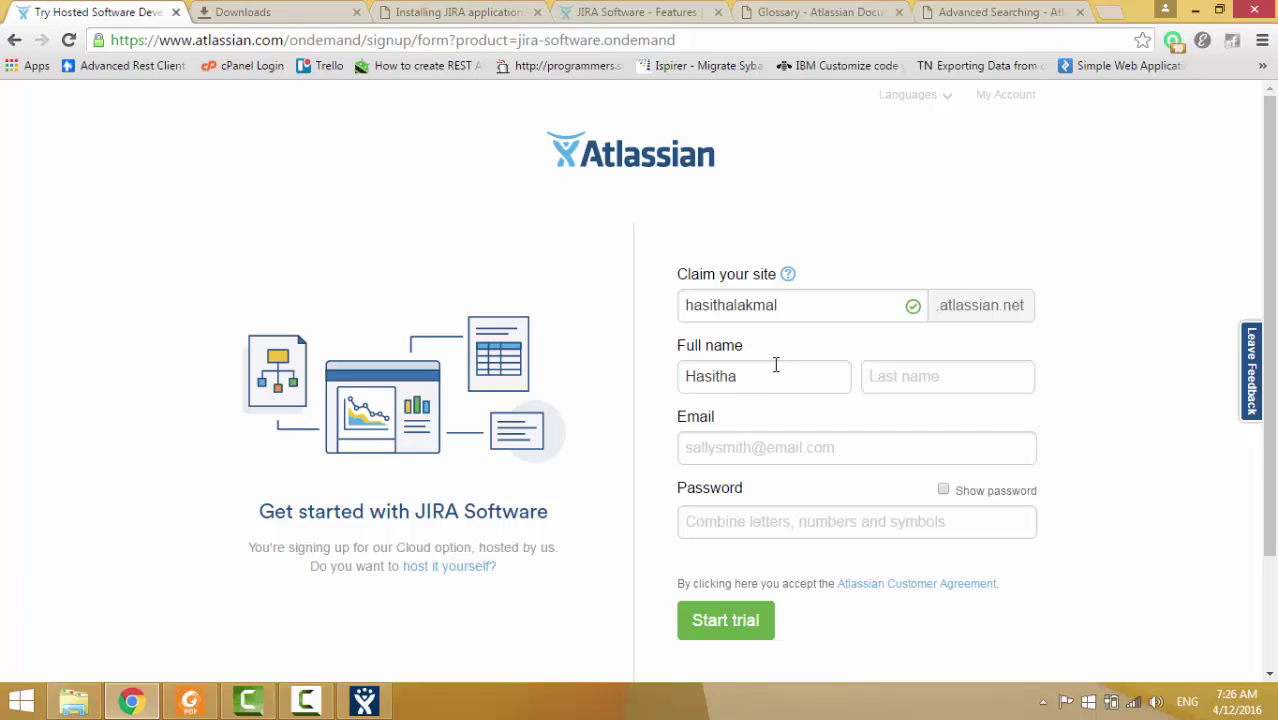
key("Tab")
scroll(784, 420, "down", 1)
Paste the contact's e-mail, set a password, submit the sign-up, and decline saving the password.
right_click(755, 345)
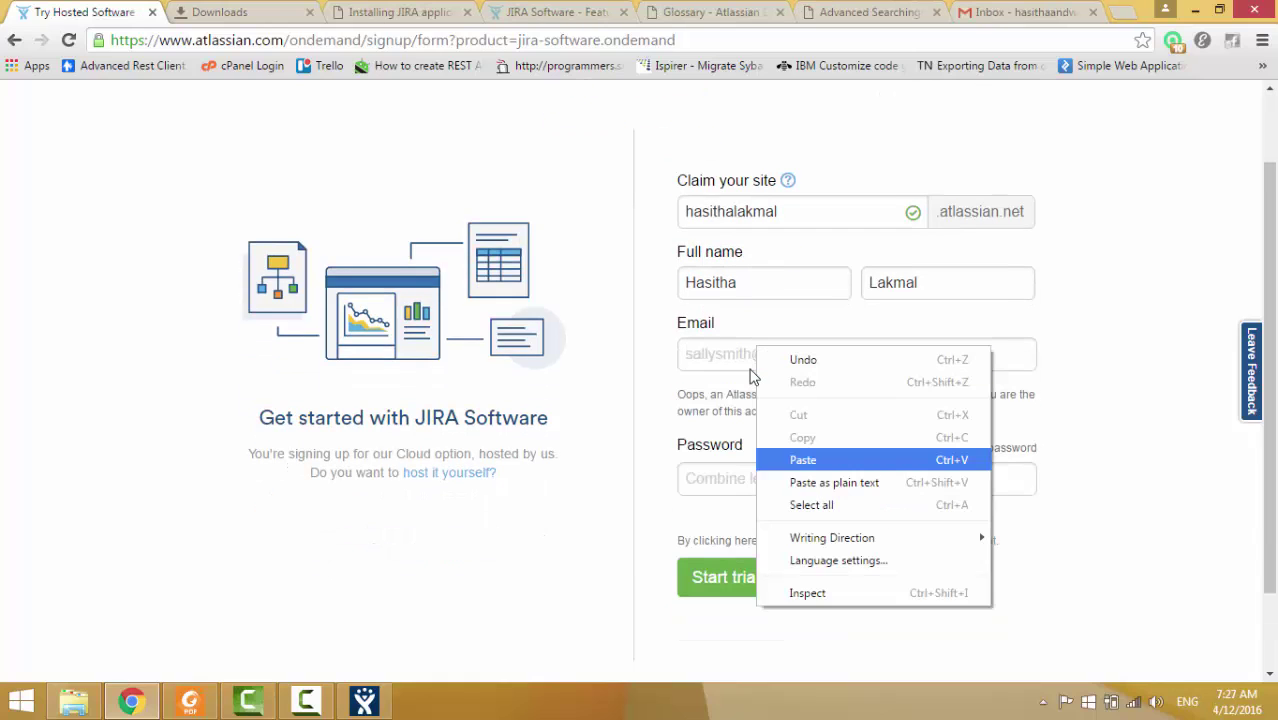
left_click(800, 456)
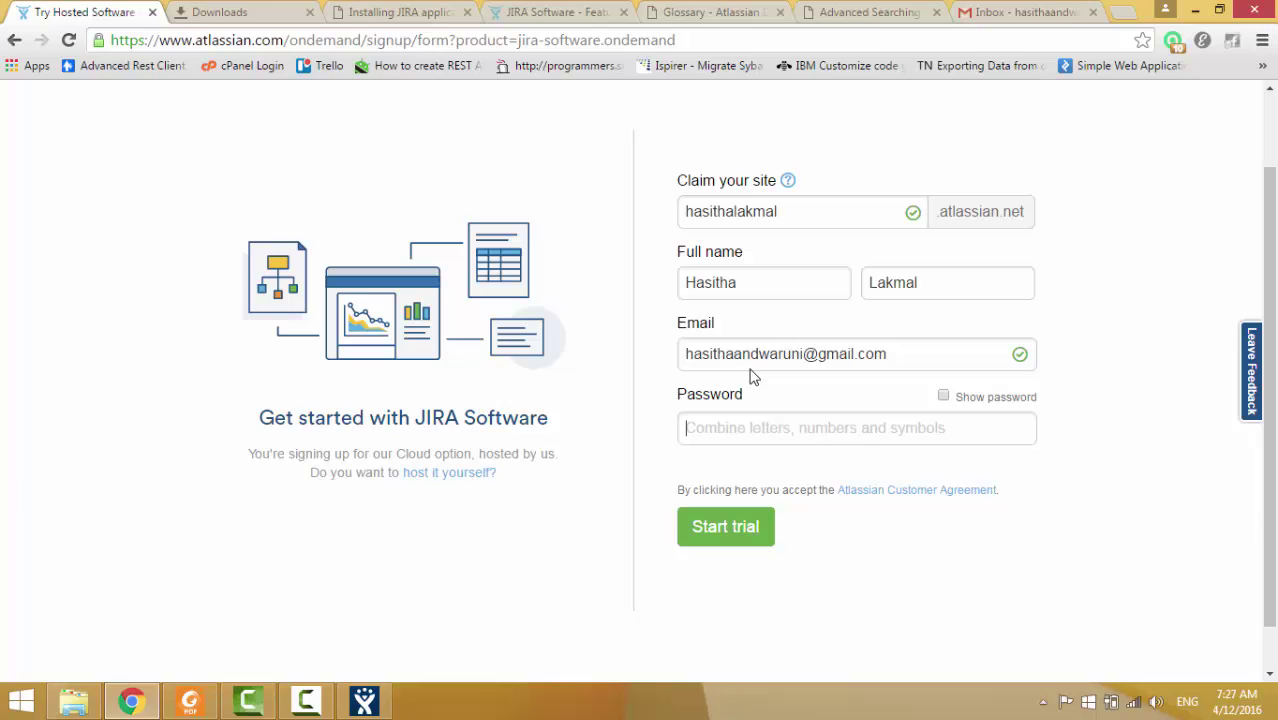
type("*********")
key("Tab")
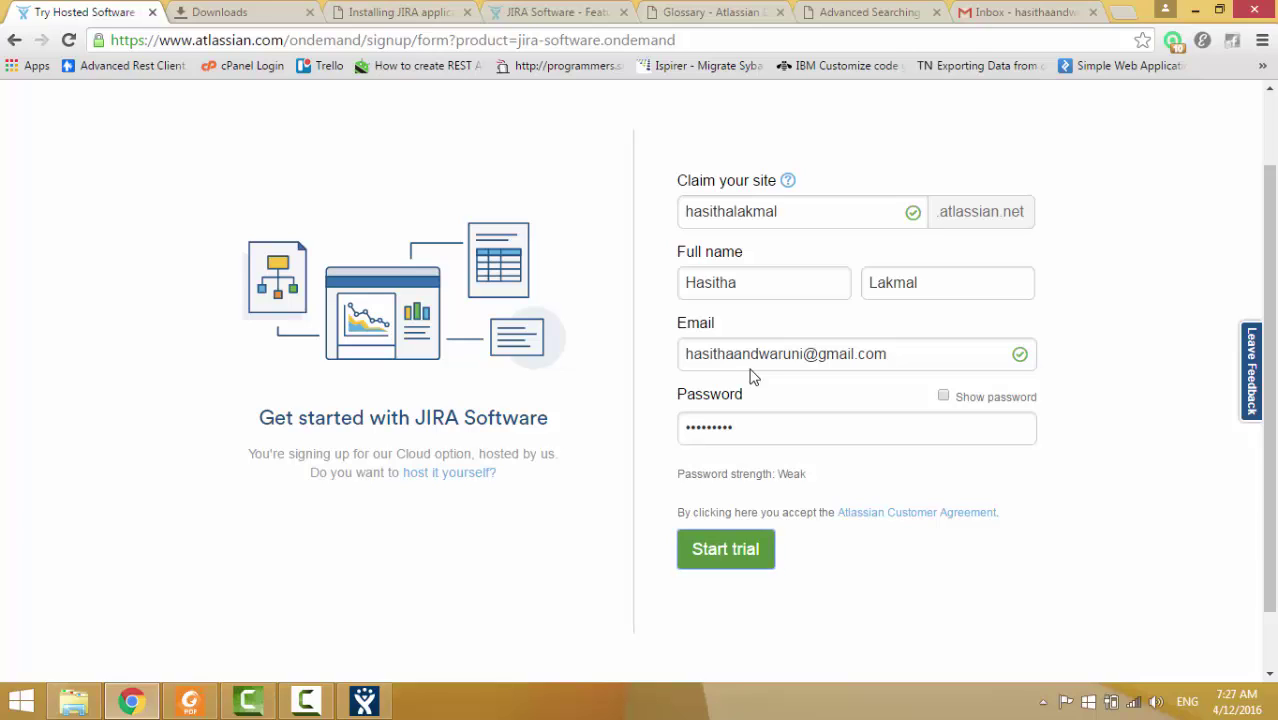
key("Return")
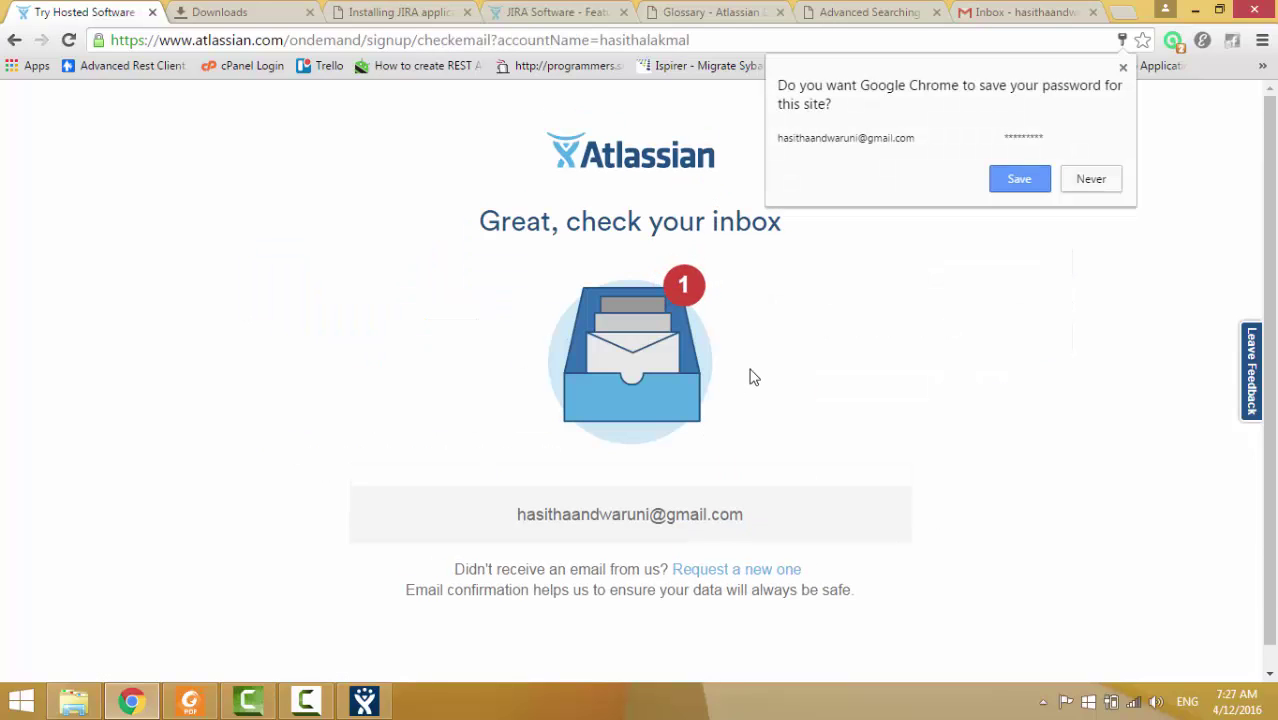
key("Escape")
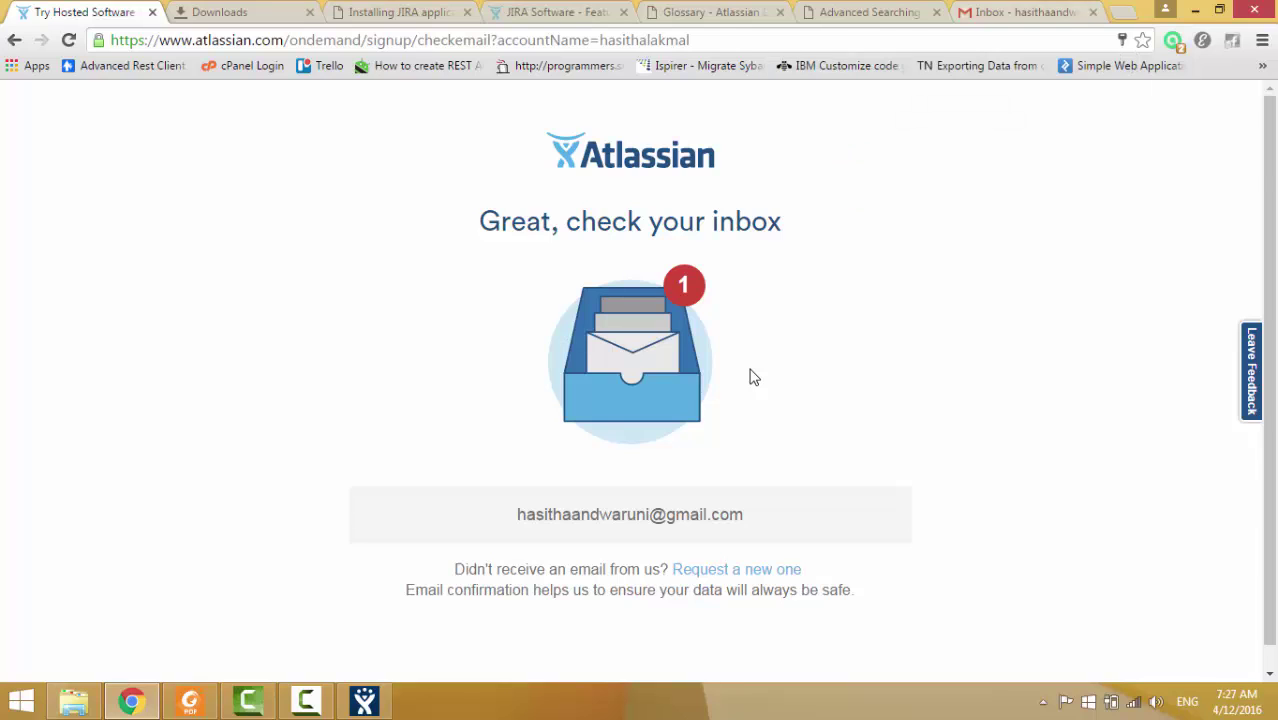
key("ctrl+shift+Tab")
Close the Google account popup and open Atlassian's 'Verify your email address' message.
left_click(753, 377)
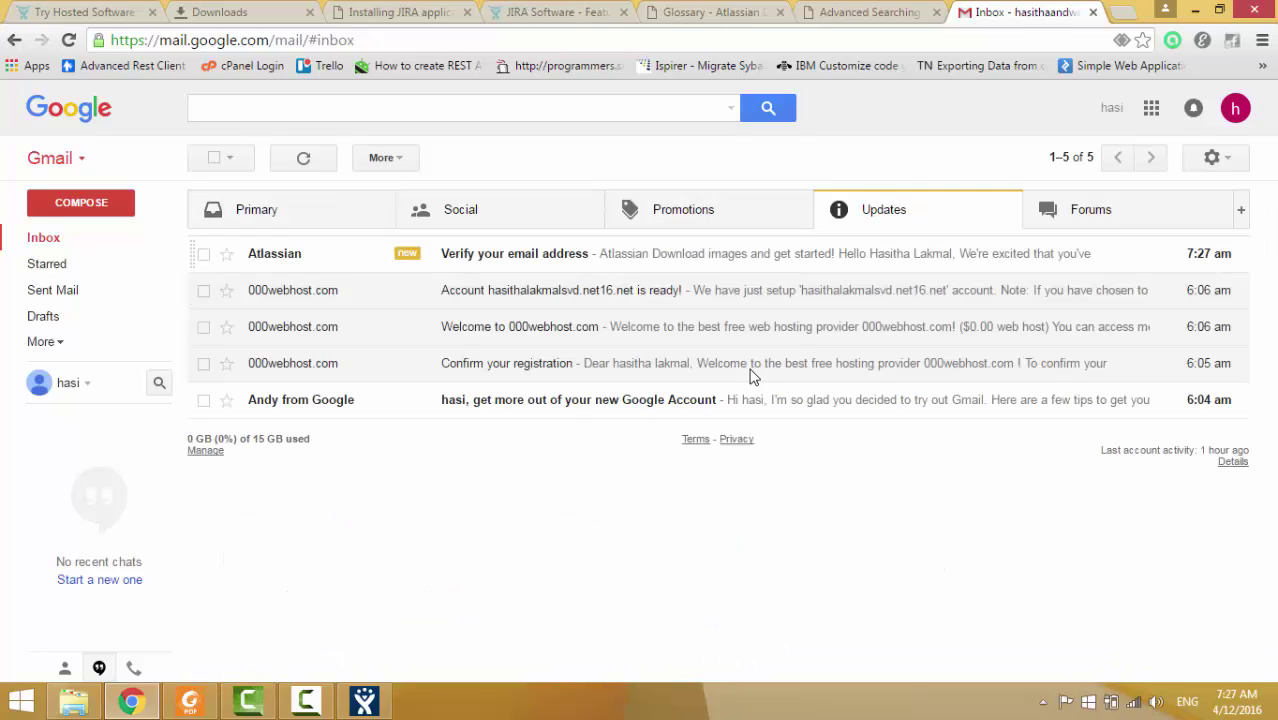
left_click(753, 377)
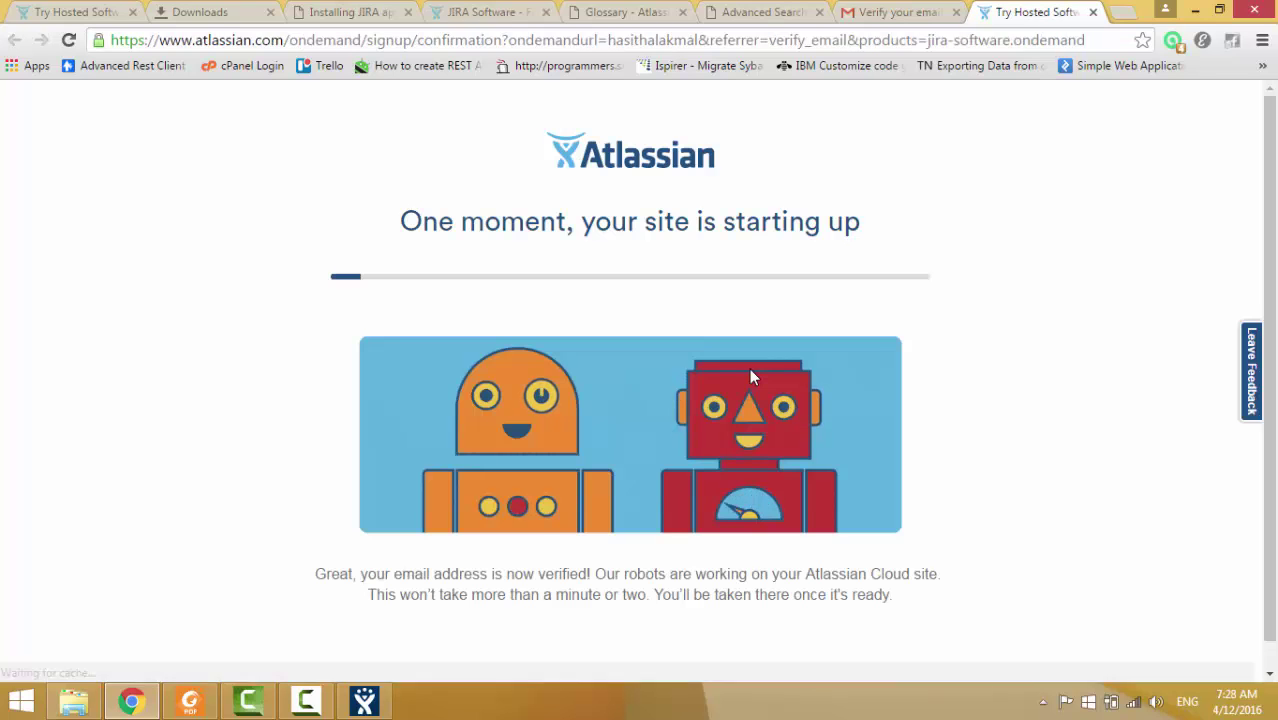
scroll(752, 376, "down", 1)
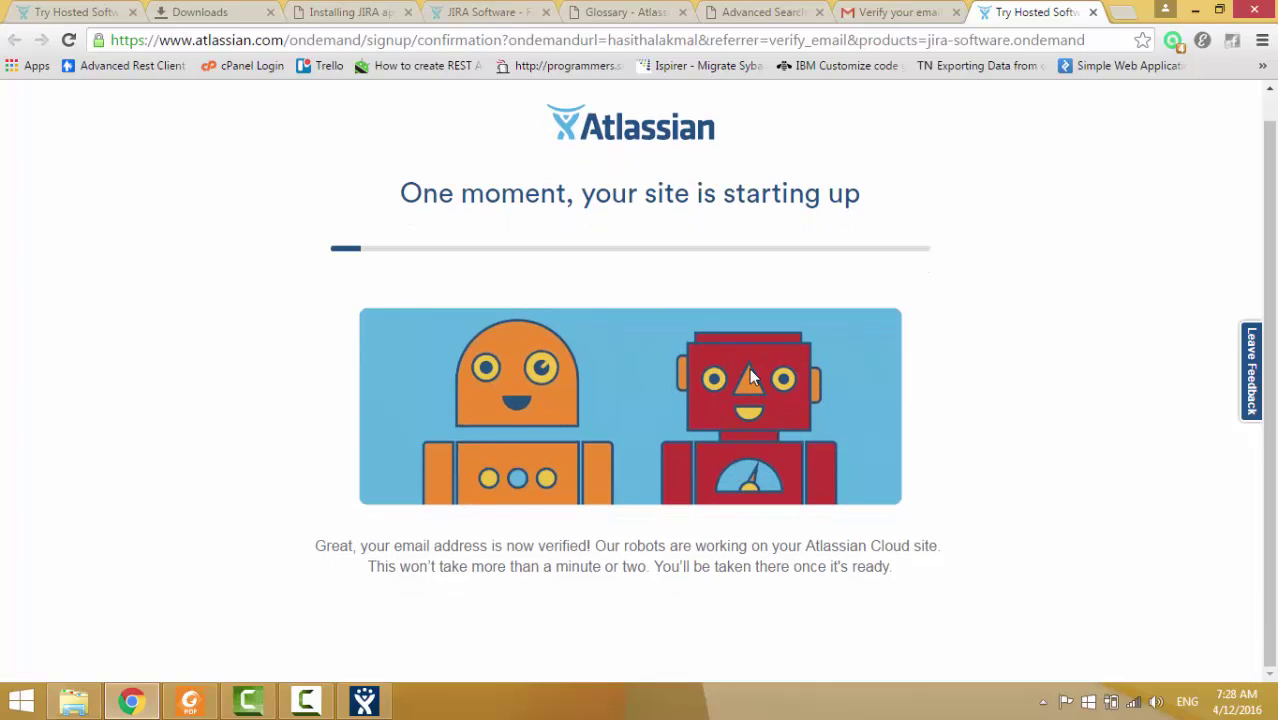
scroll(752, 376, "up", 1)
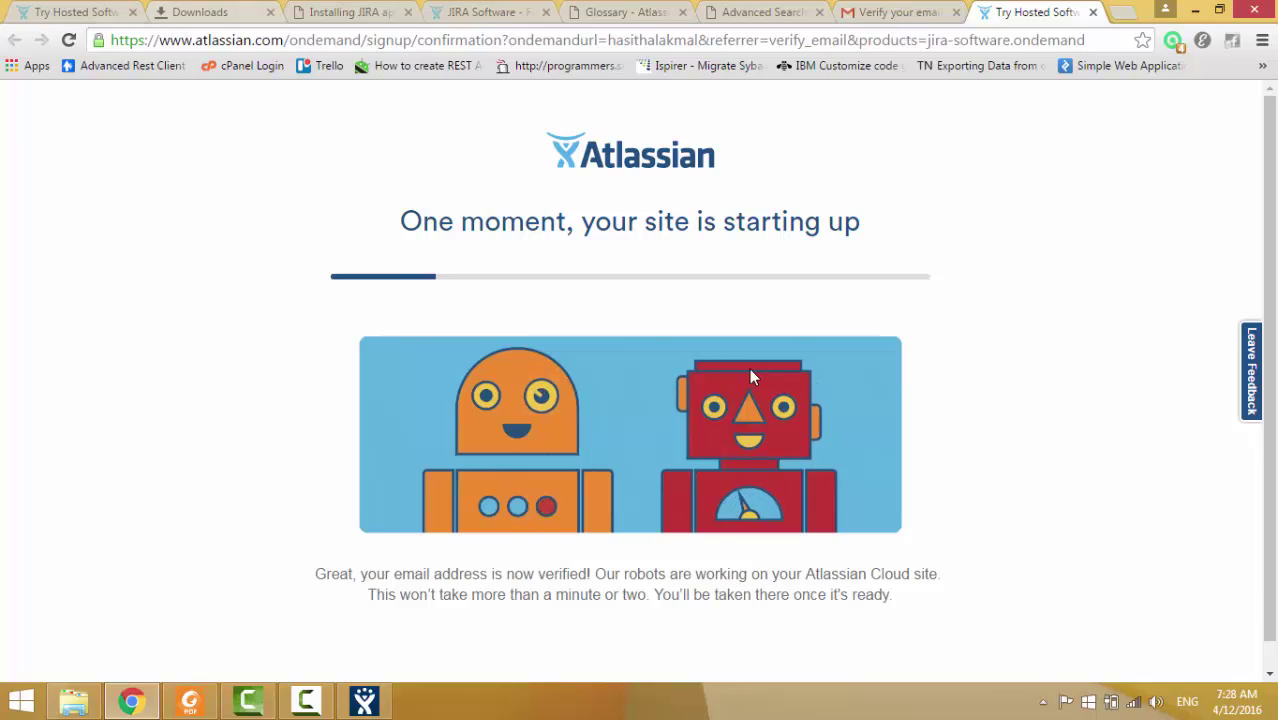
Check the sign-up confirmation and cloud site progress, then bring up the finished JIRA installer.
key("ctrl+Tab")
scroll(754, 377, "down", 1)
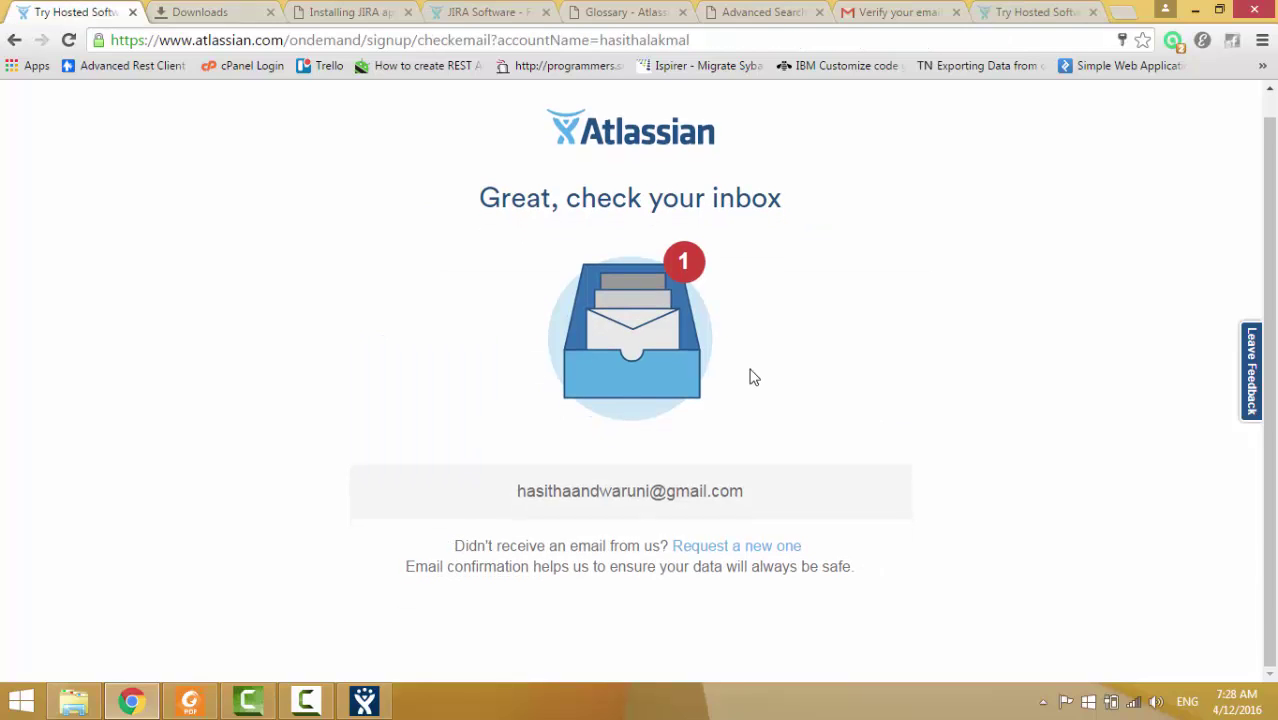
scroll(754, 377, "up", 1)
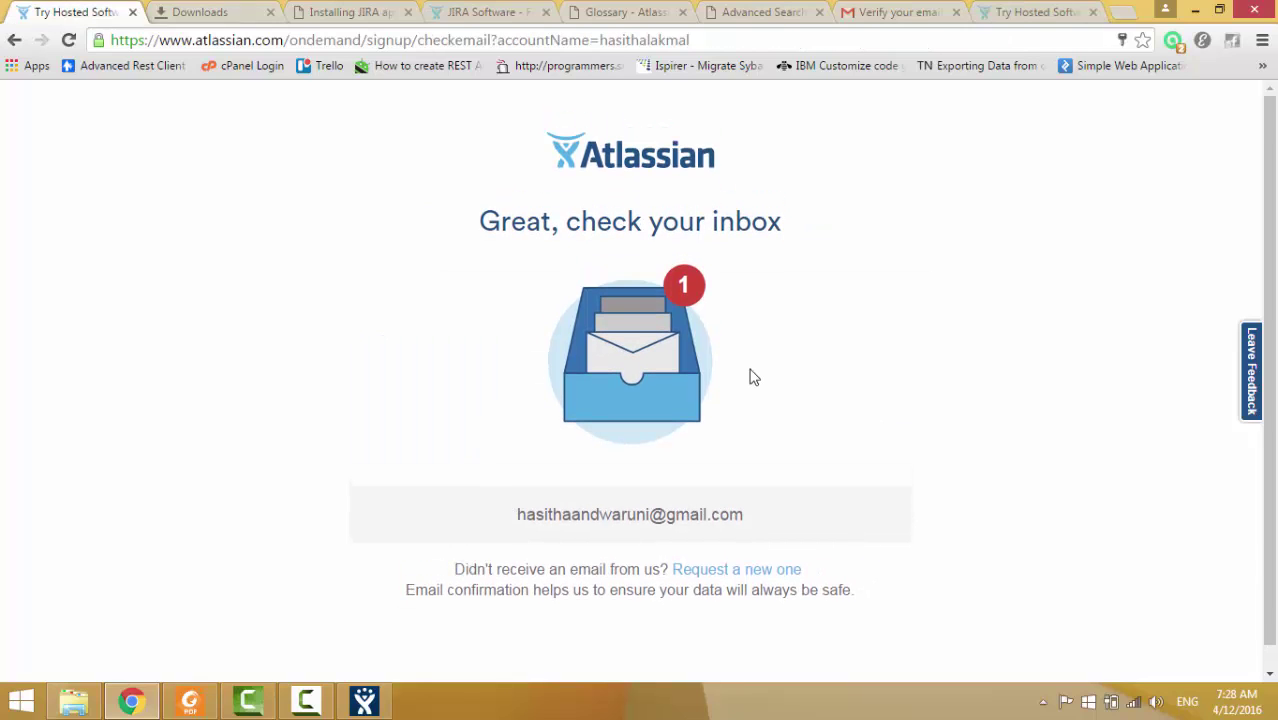
key("ctrl+shift+Tab")
key("alt+Tab")
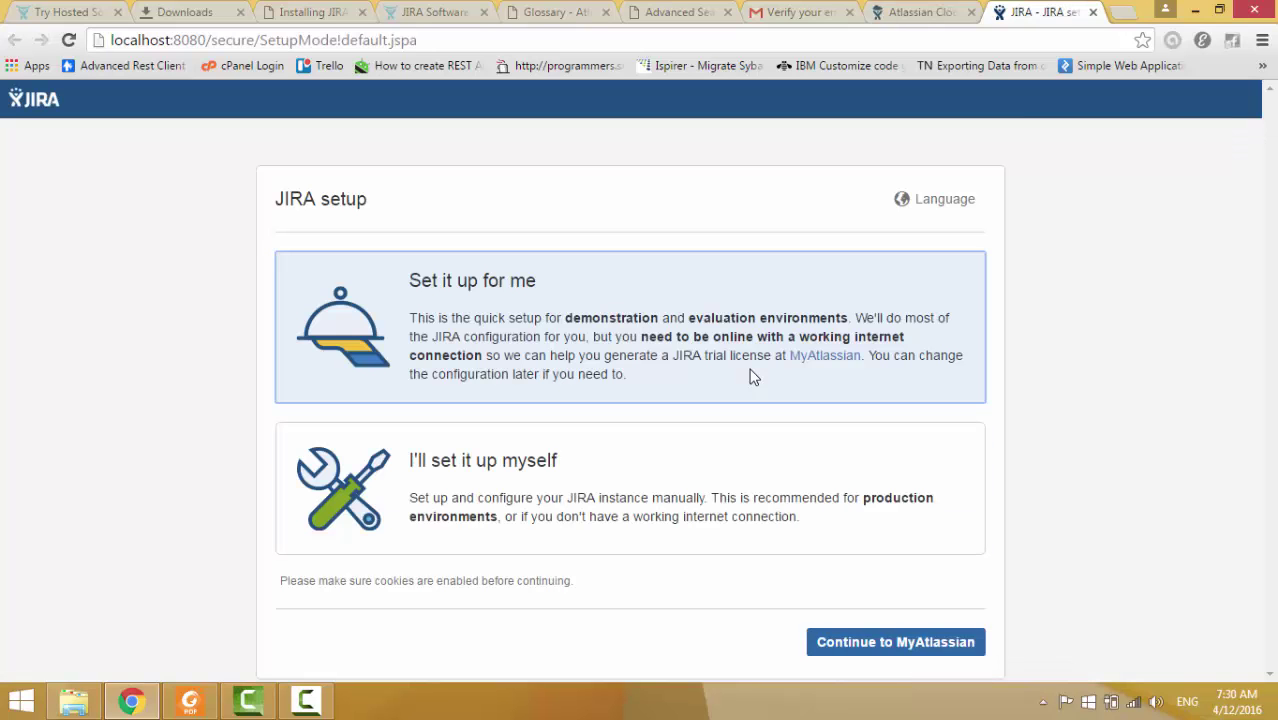
Select 'Set it up for me' and continue to MyAtlassian for an evaluation licence.
double_click(754, 376)
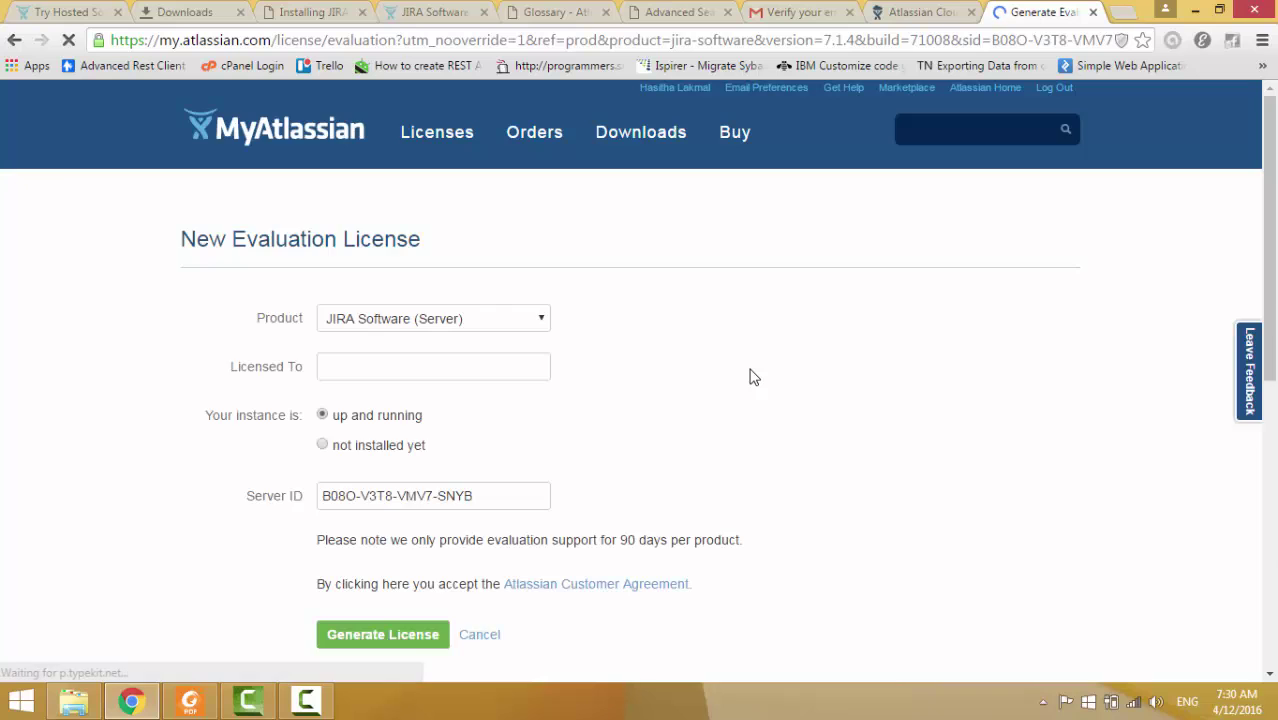
Generate a JIRA Software (Server) evaluation licence for ucsc and confirm installing it on localhost.
scroll(754, 377, "down", 1)
scroll(754, 377, "down", 3)
scroll(754, 377, "up", 2)
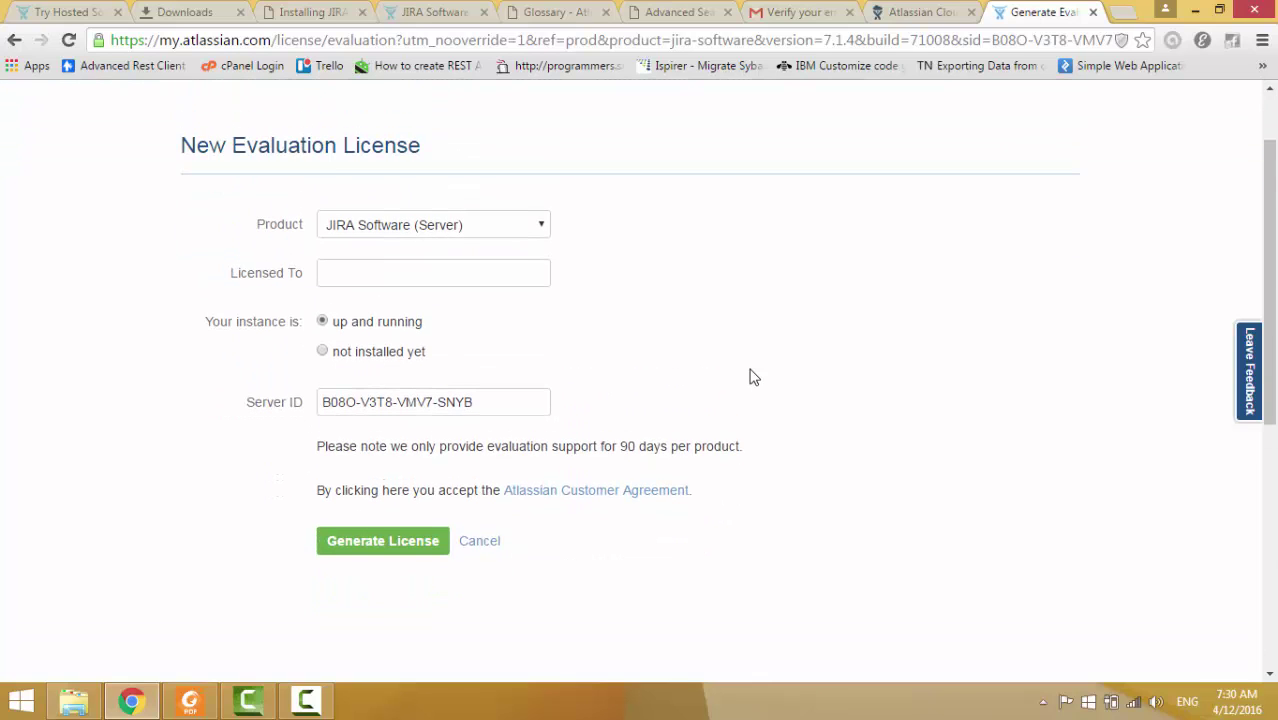
key("alt+Down")
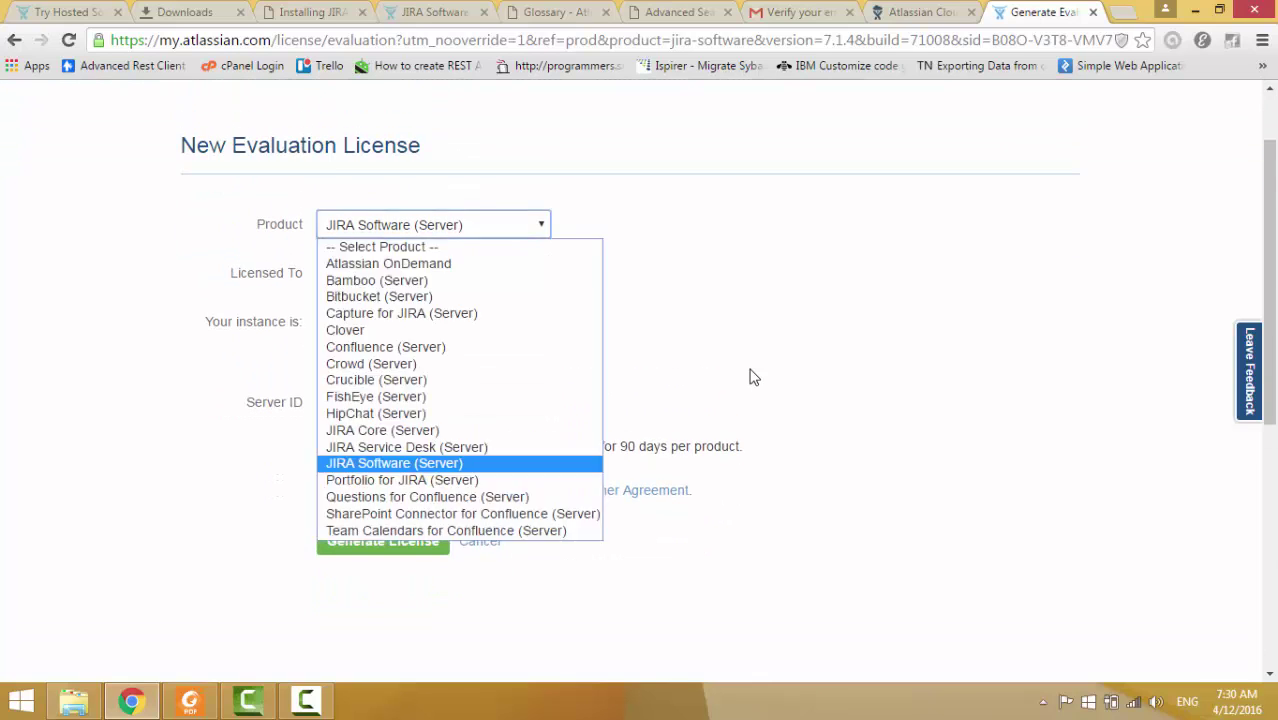
key("Return")
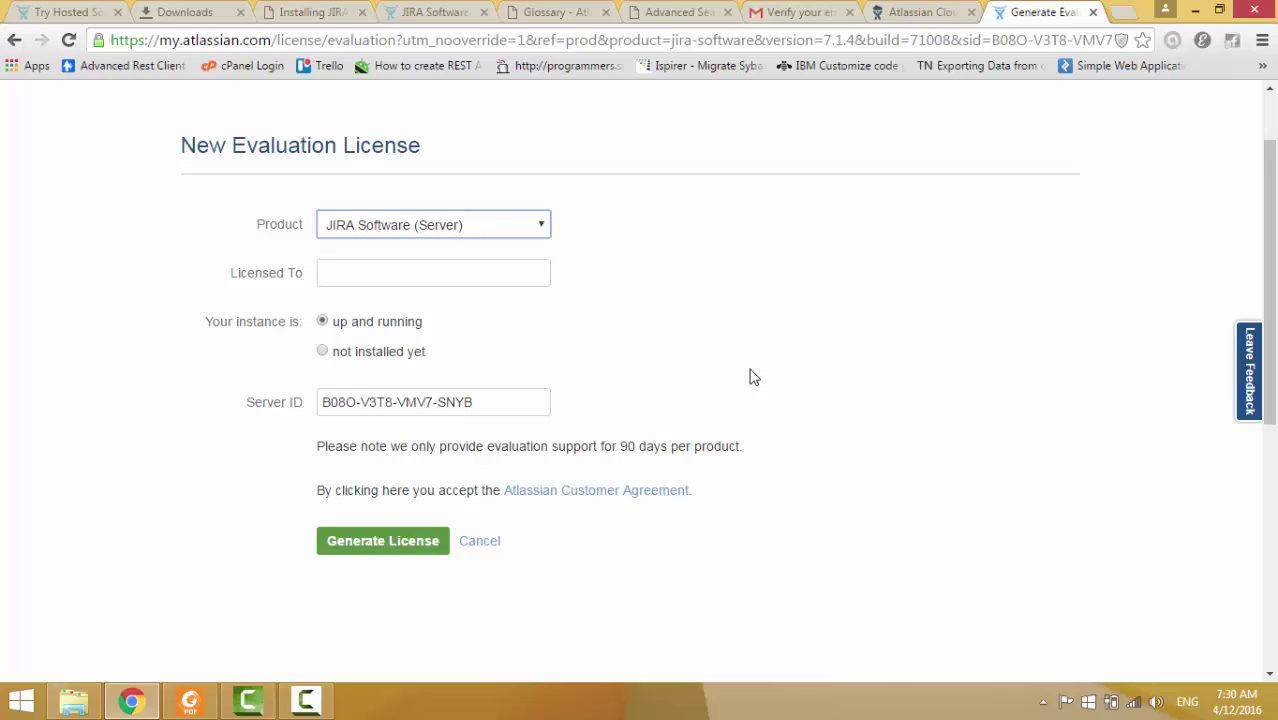
key("Return")
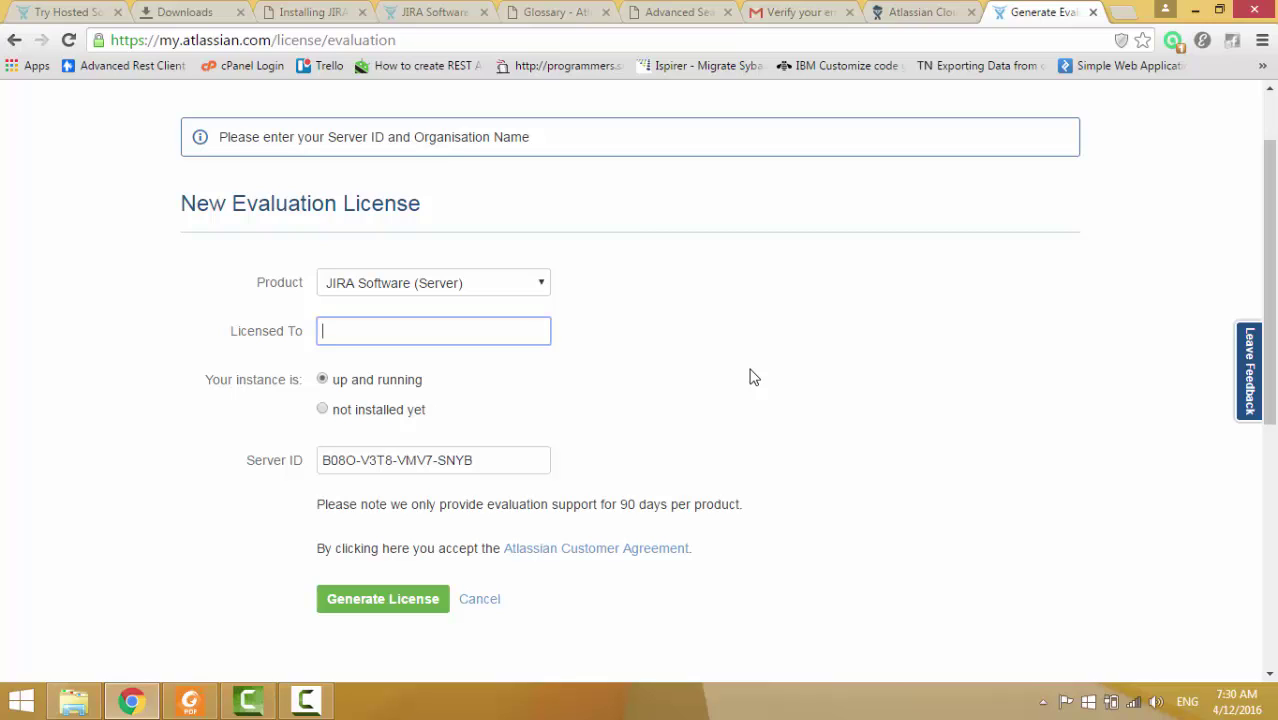
type("ucsc")
key("Return")
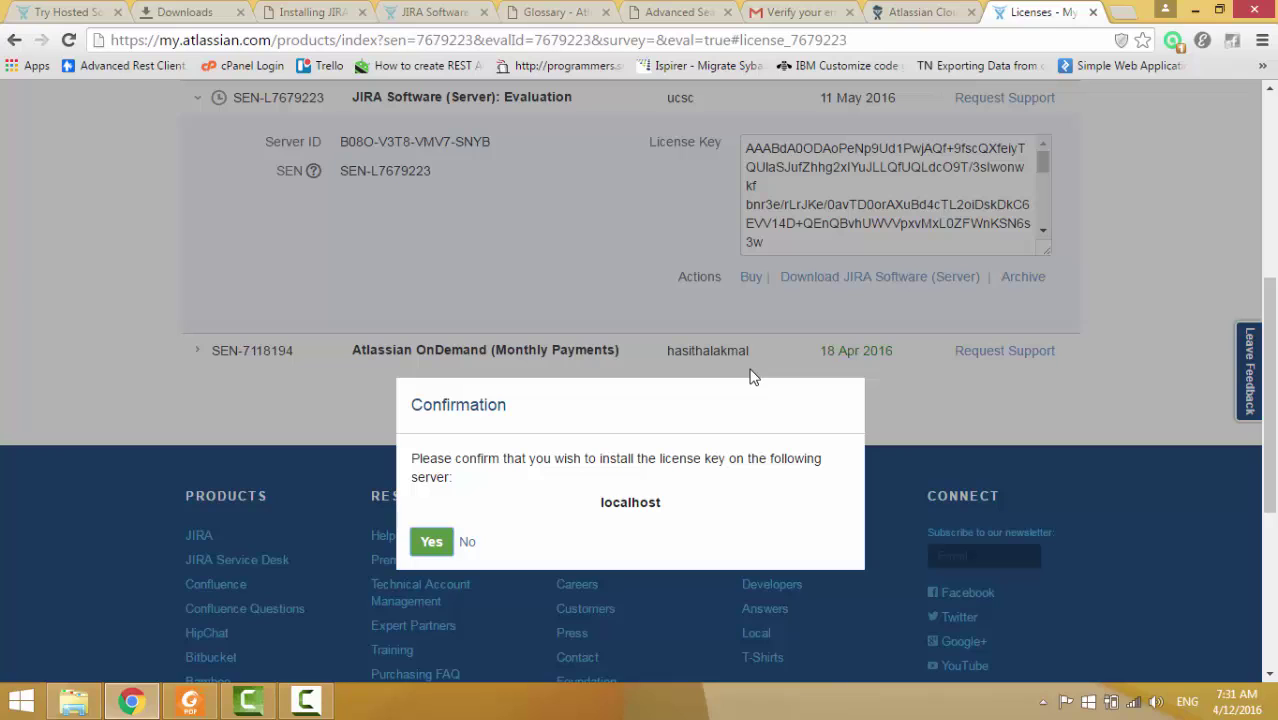
key("Return")
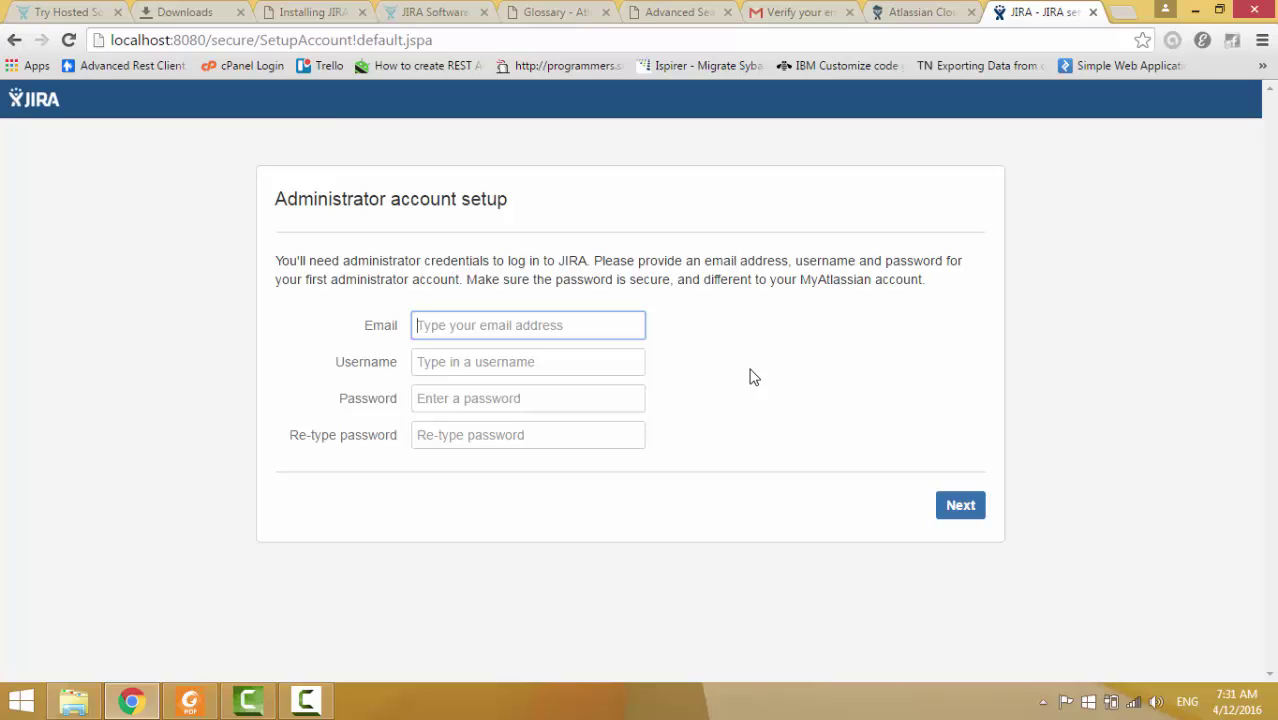
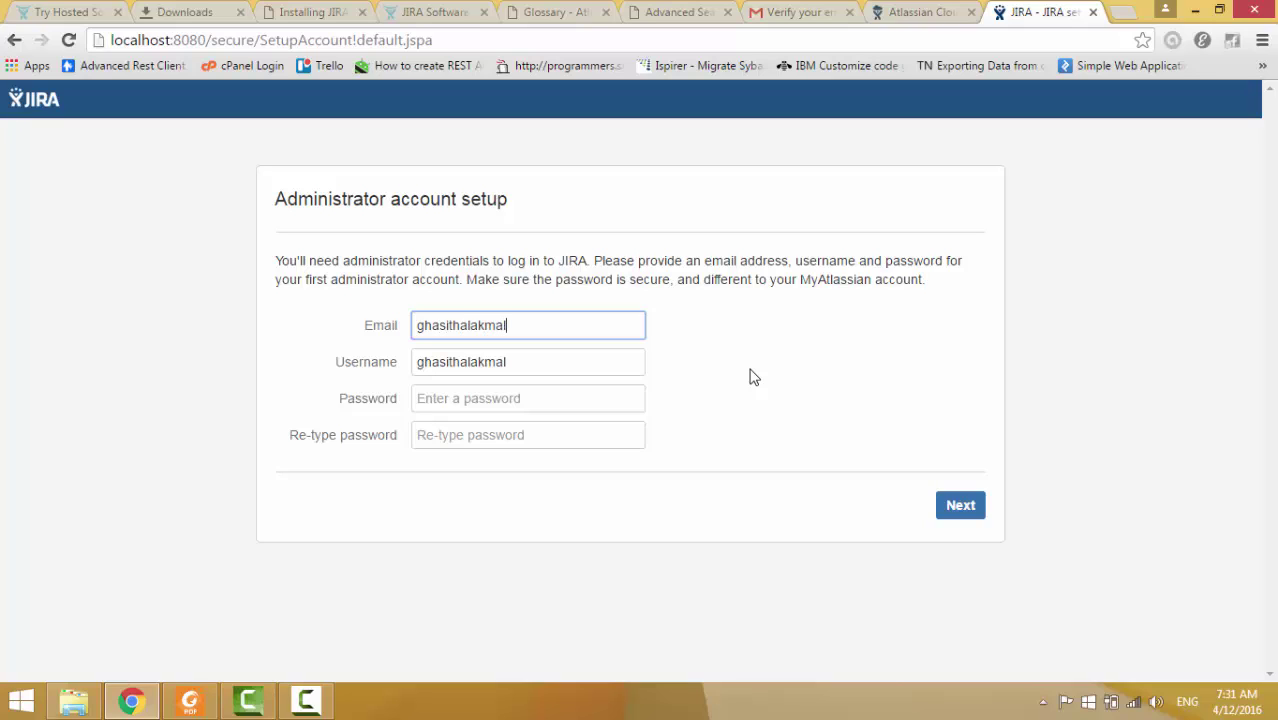
Enter the administrator's e-mail, then the password and its confirmation, and submit the account.
key("Tab")
key("Tab")
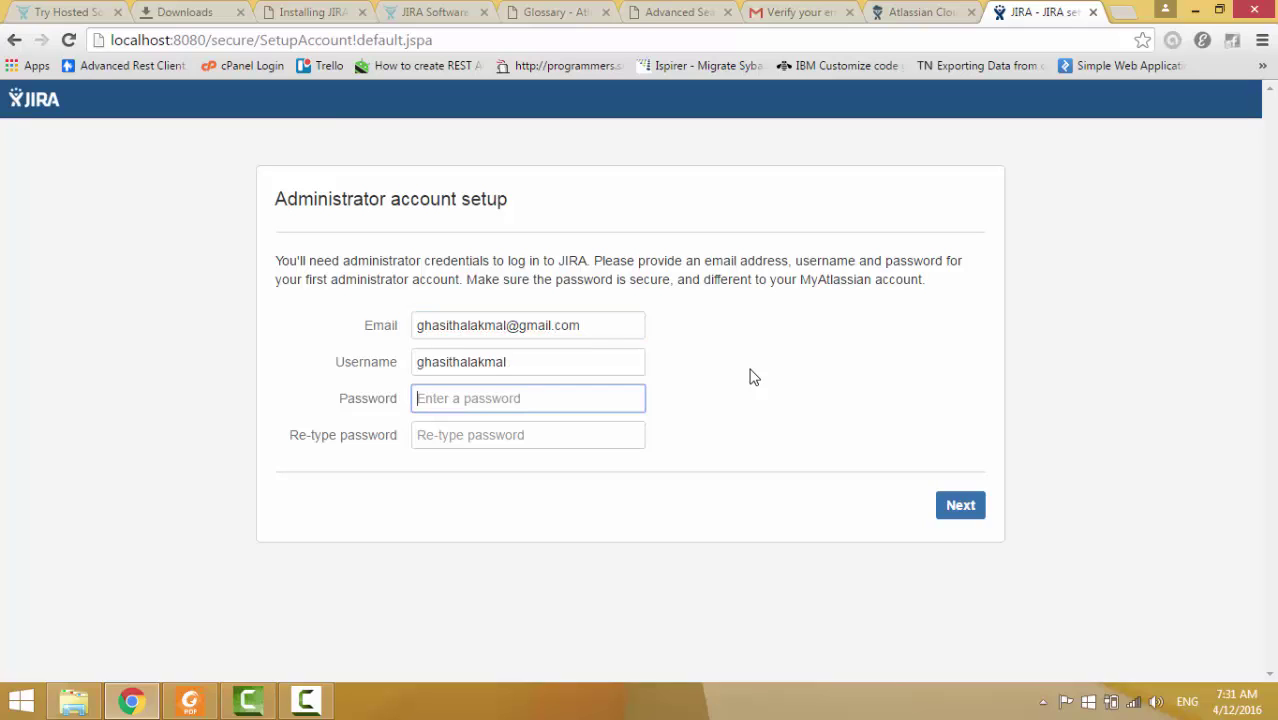
type("•••••••••")
key("Tab")
type("•••••••••")
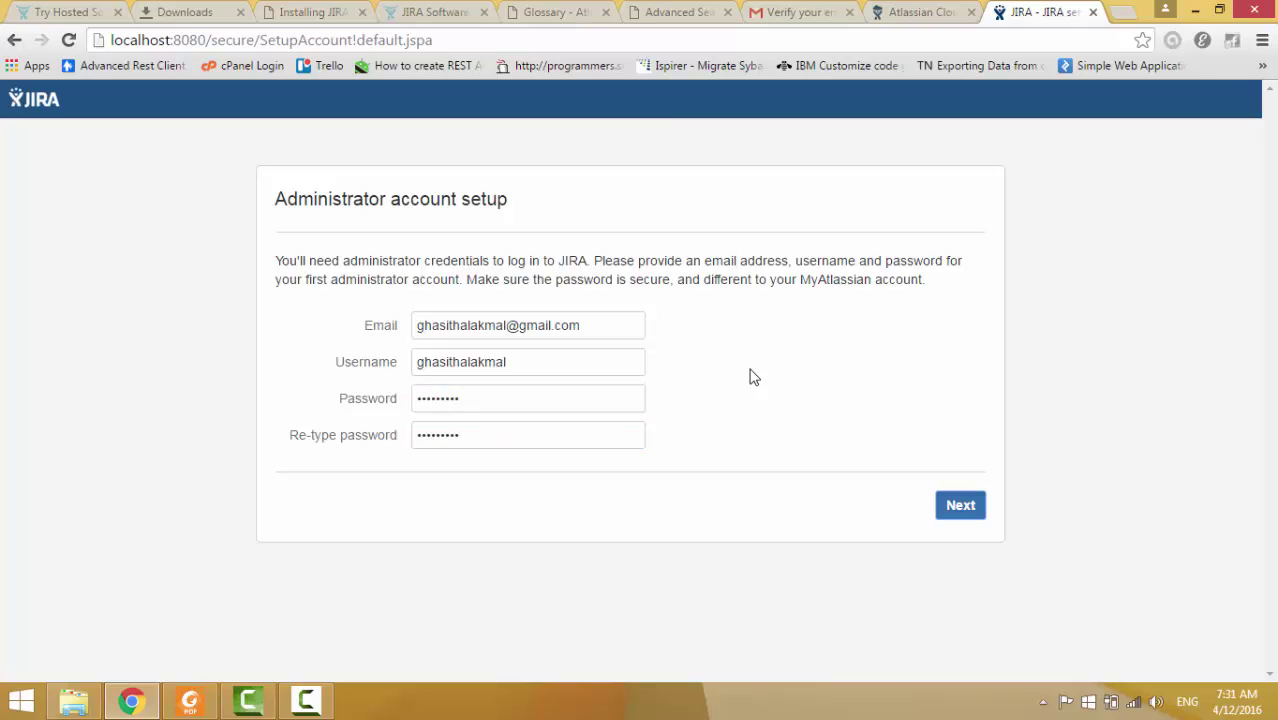
key("Return")
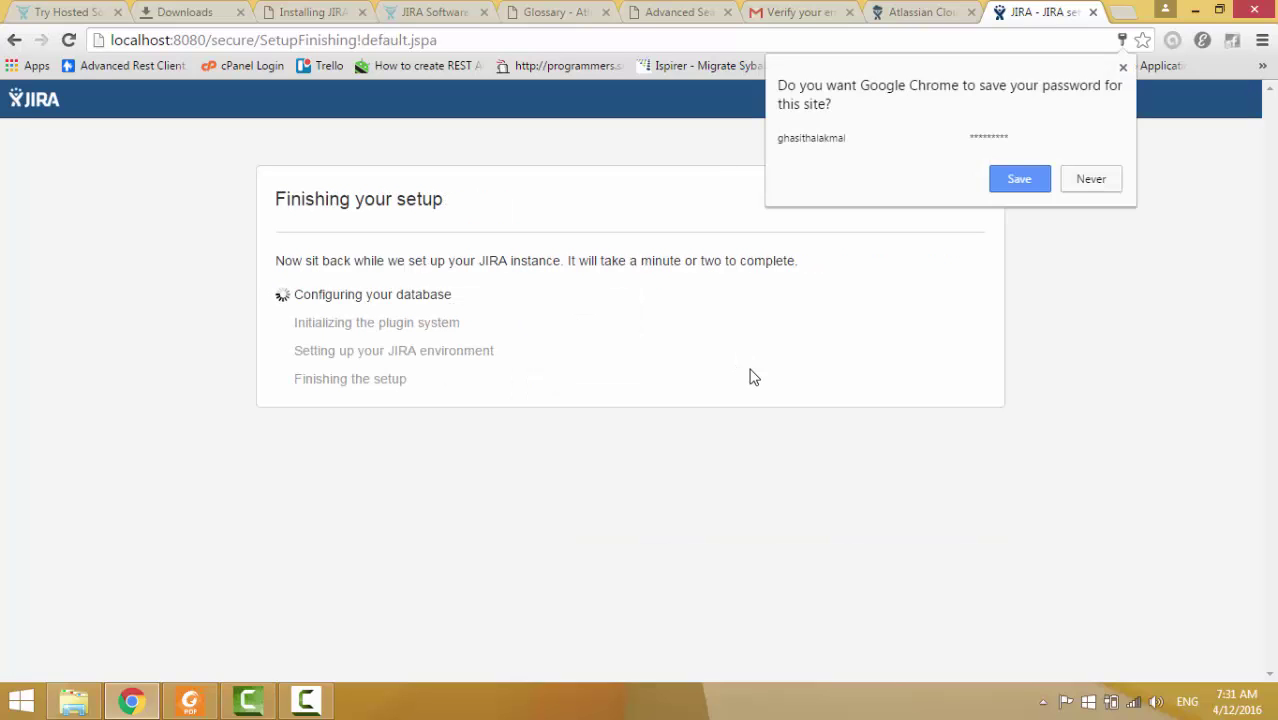
Decline Chrome's password save and switch to the Atlassian Cloud login tab while local setup runs.
left_click(753, 376)
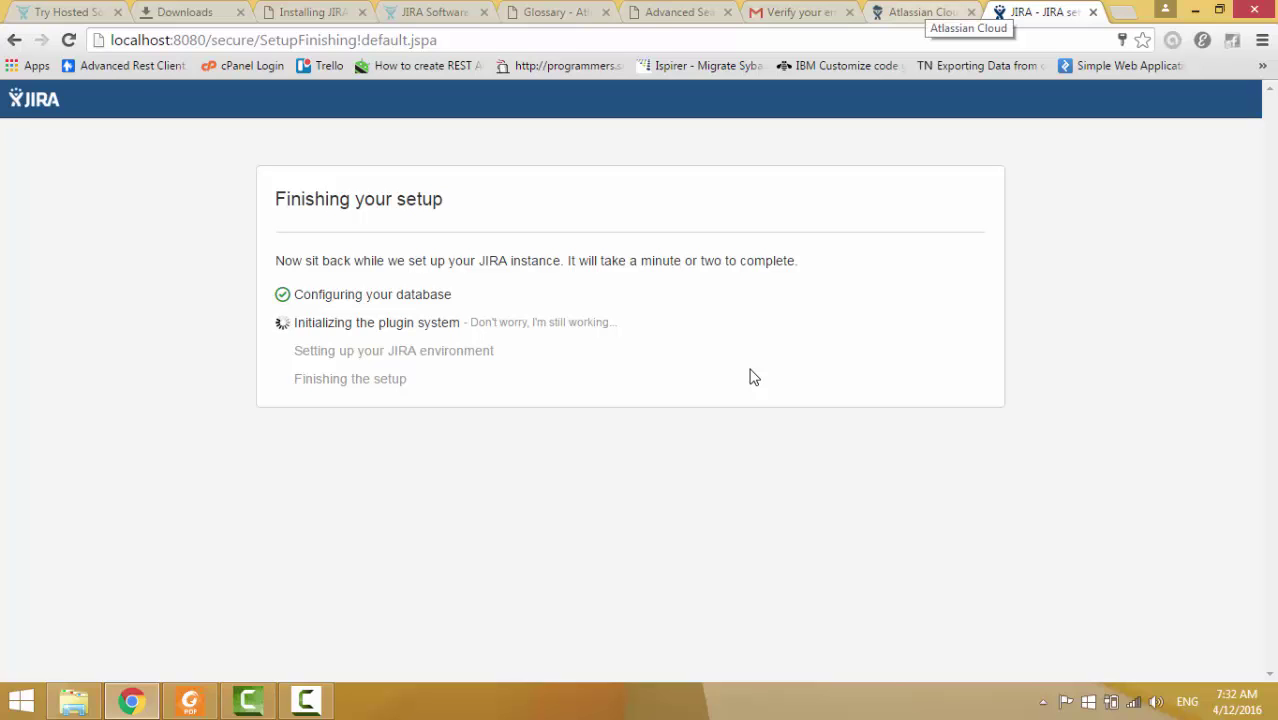
key("ctrl+shift+Tab")
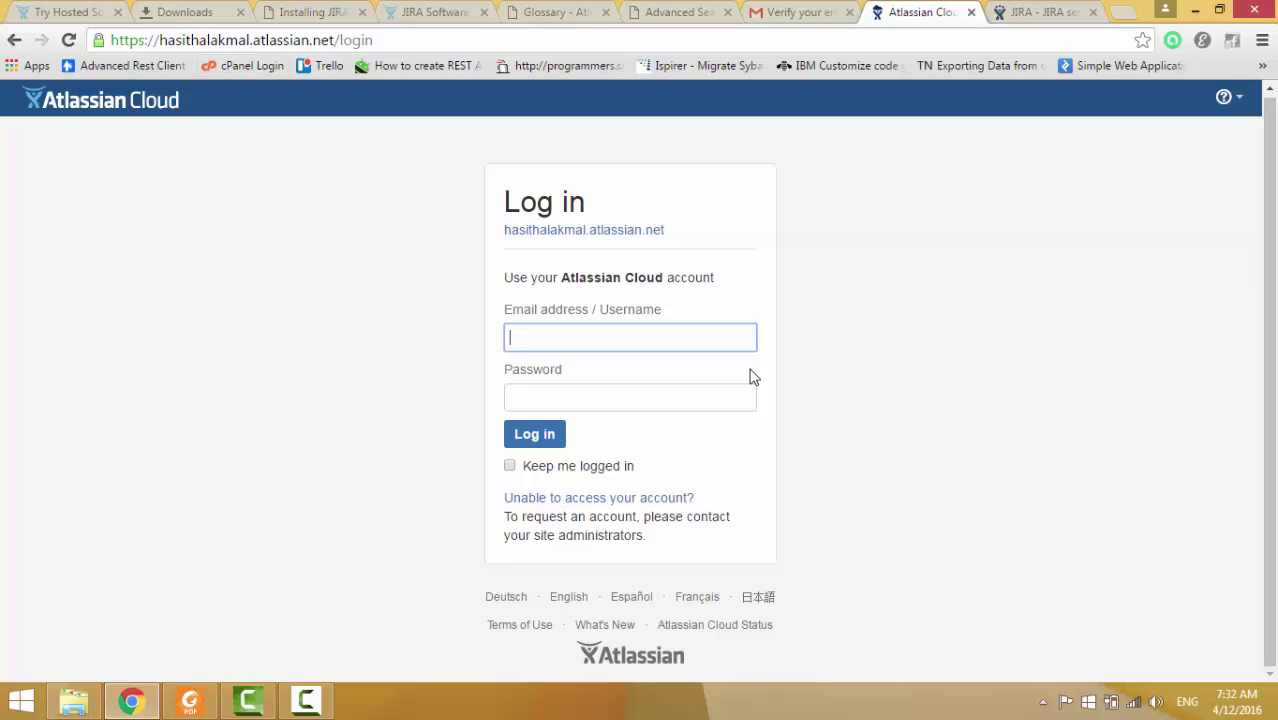
Log in to the Atlassian Cloud site with the saved account e-mail and password.
key("Down")
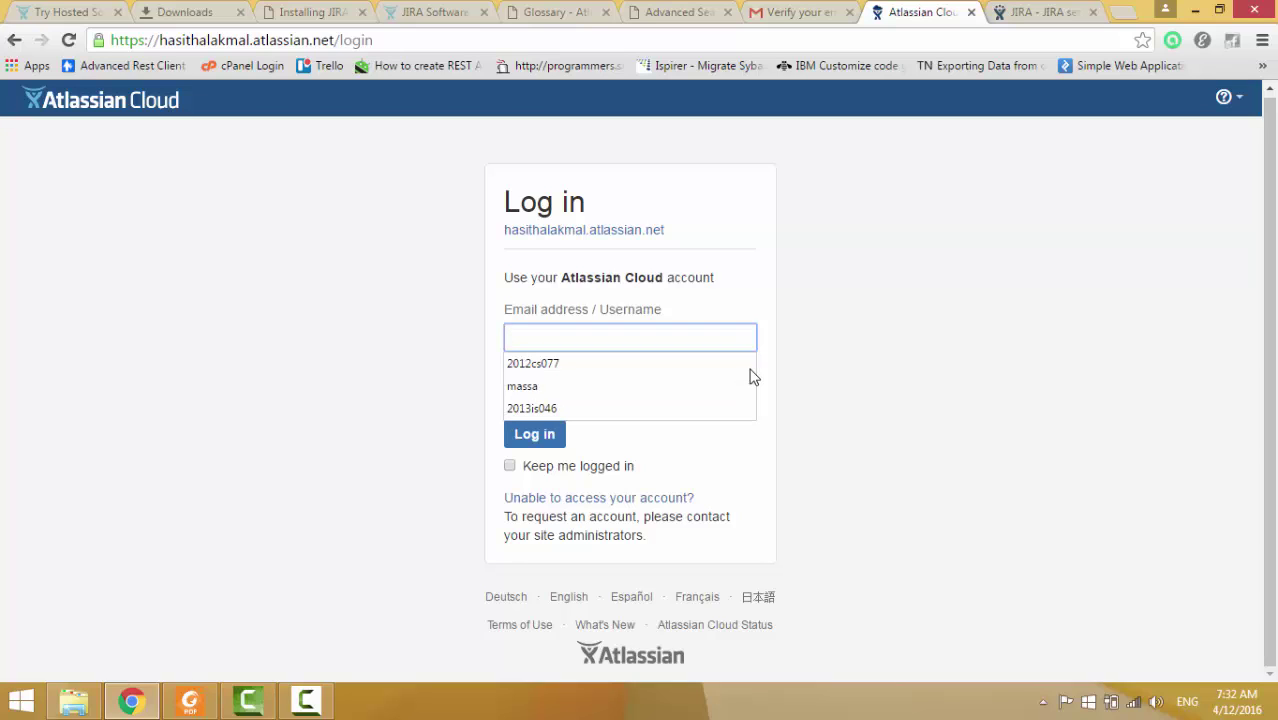
key("ctrl+v")
key("Tab")
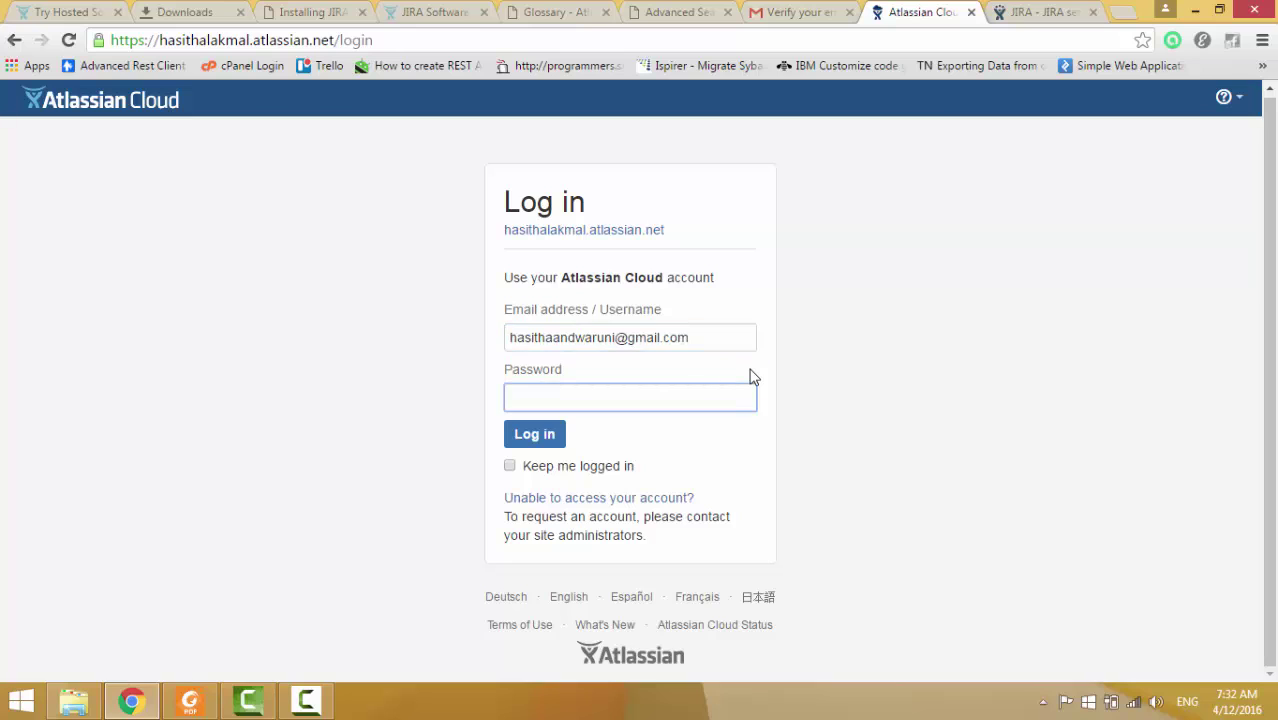
type("*********")
key("Return")
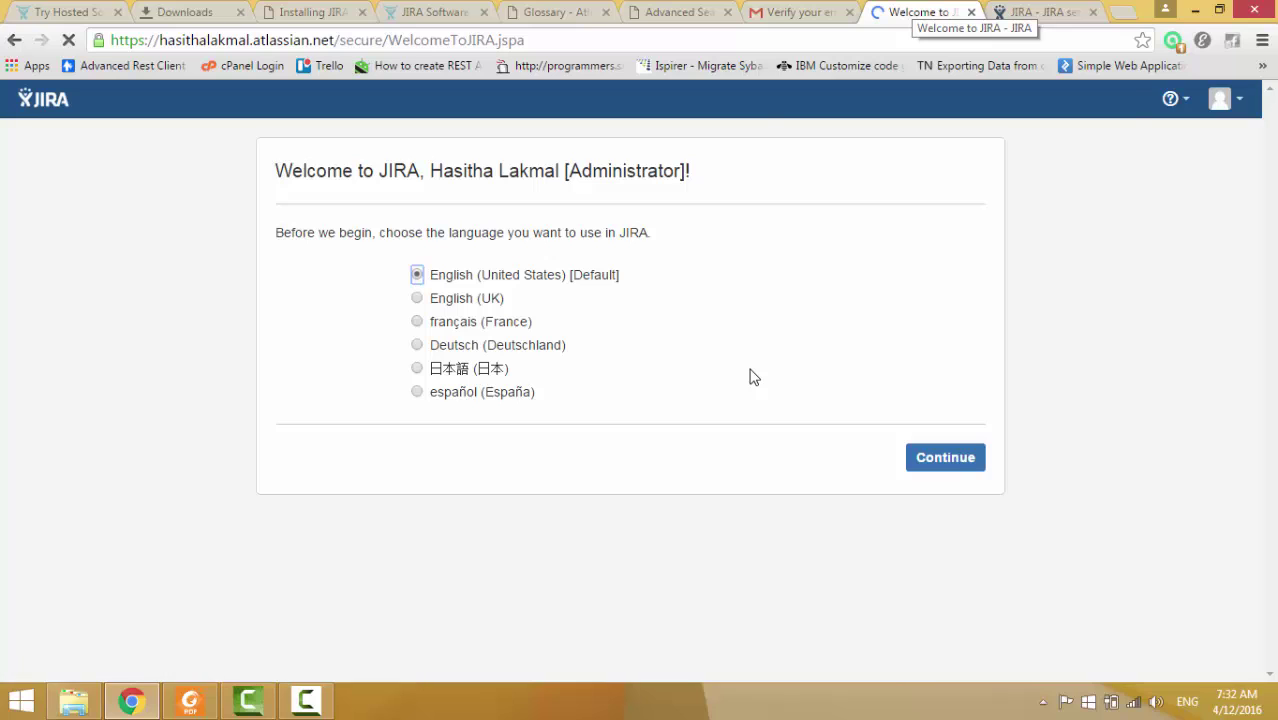
Decline the password save, keep English (United States), and bring up the avatar picker.
left_click(754, 376)
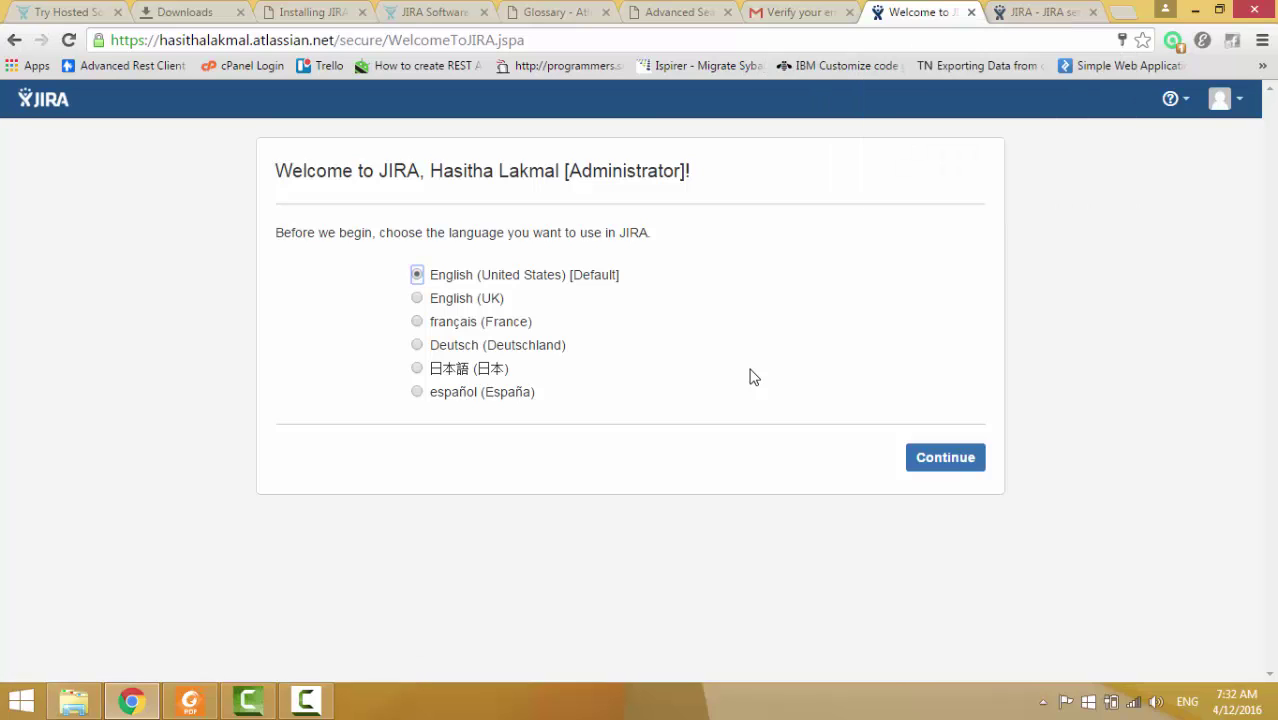
key("Return")
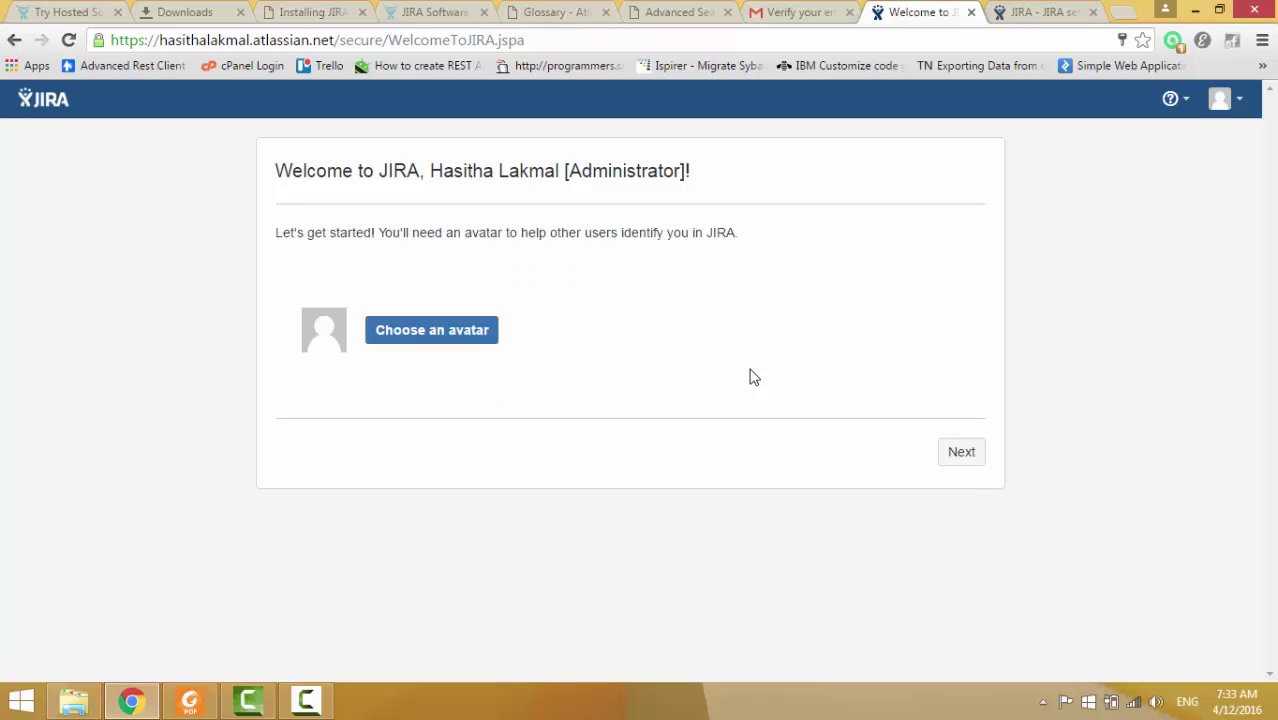
key("Return")
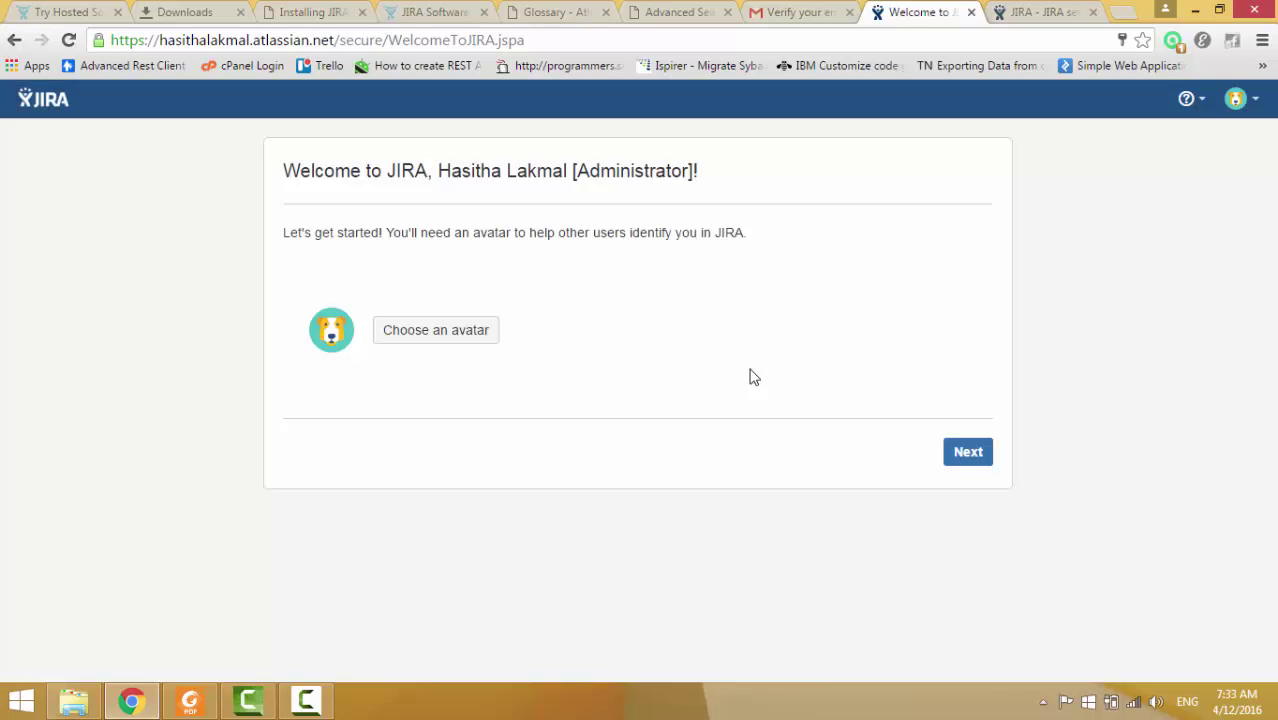
Finish the avatar step and start a new project from the Scrum software development template.
key("Return")
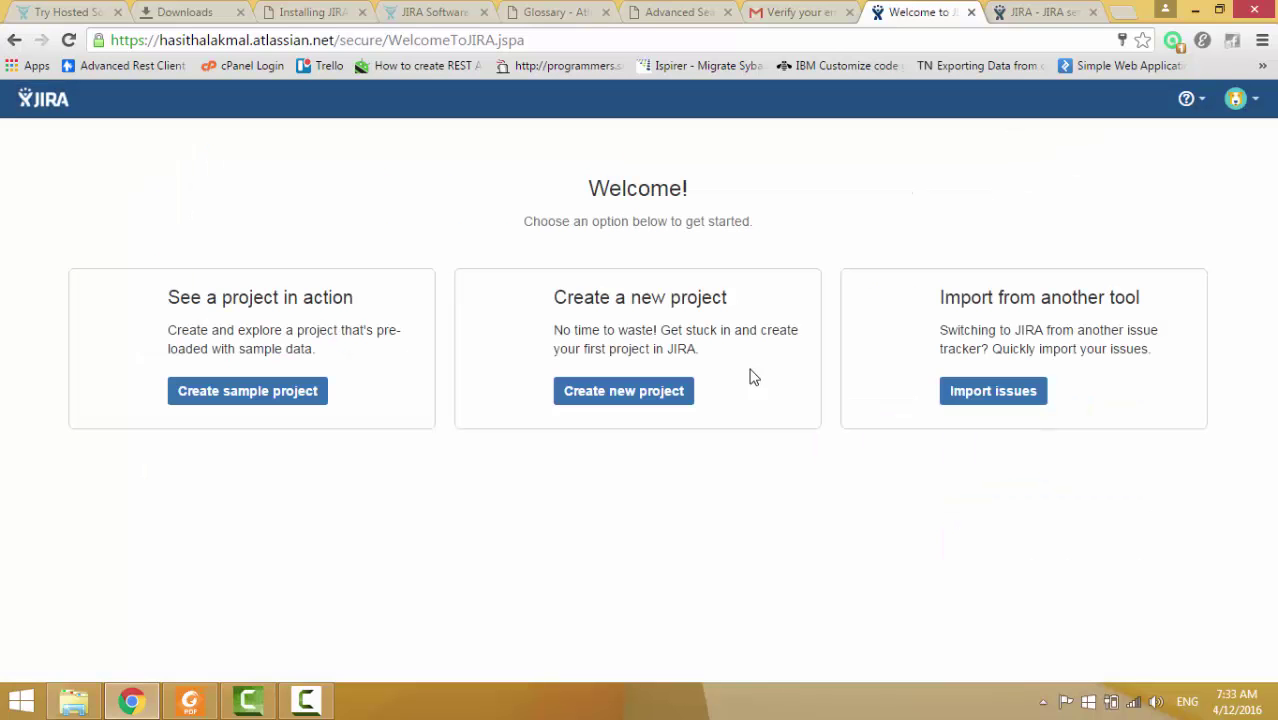
key("Return")
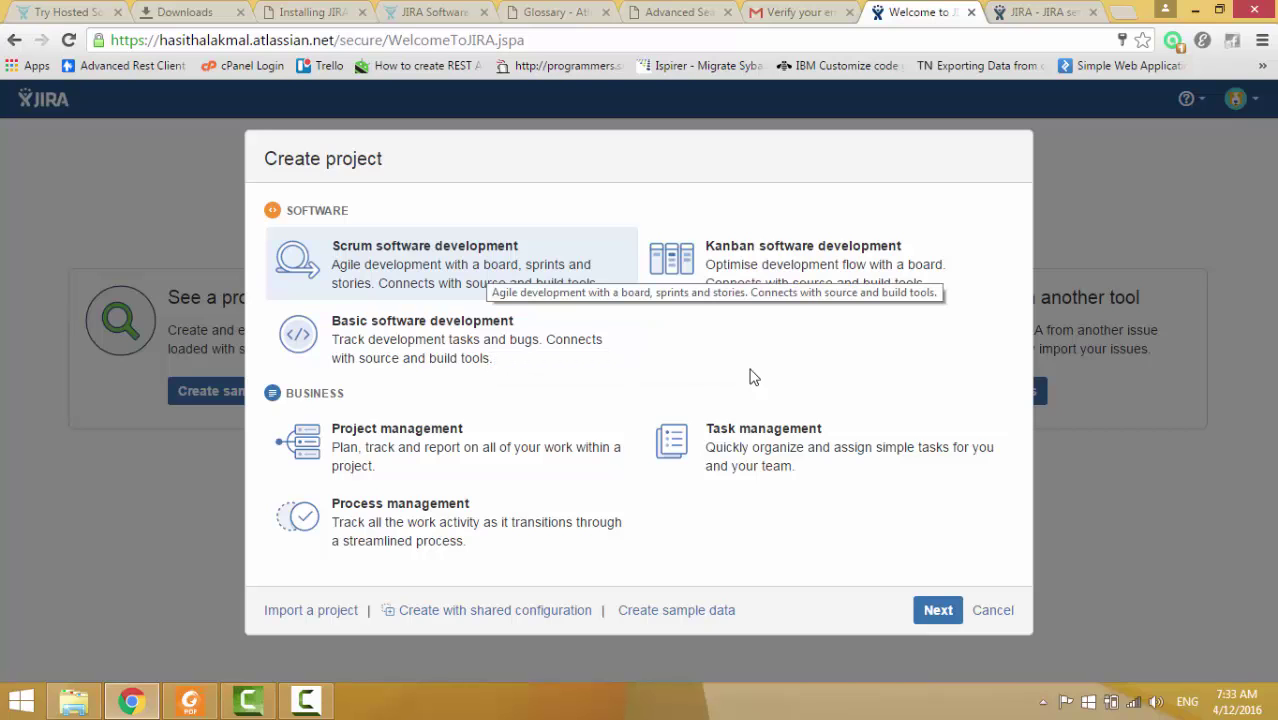
key("Return")
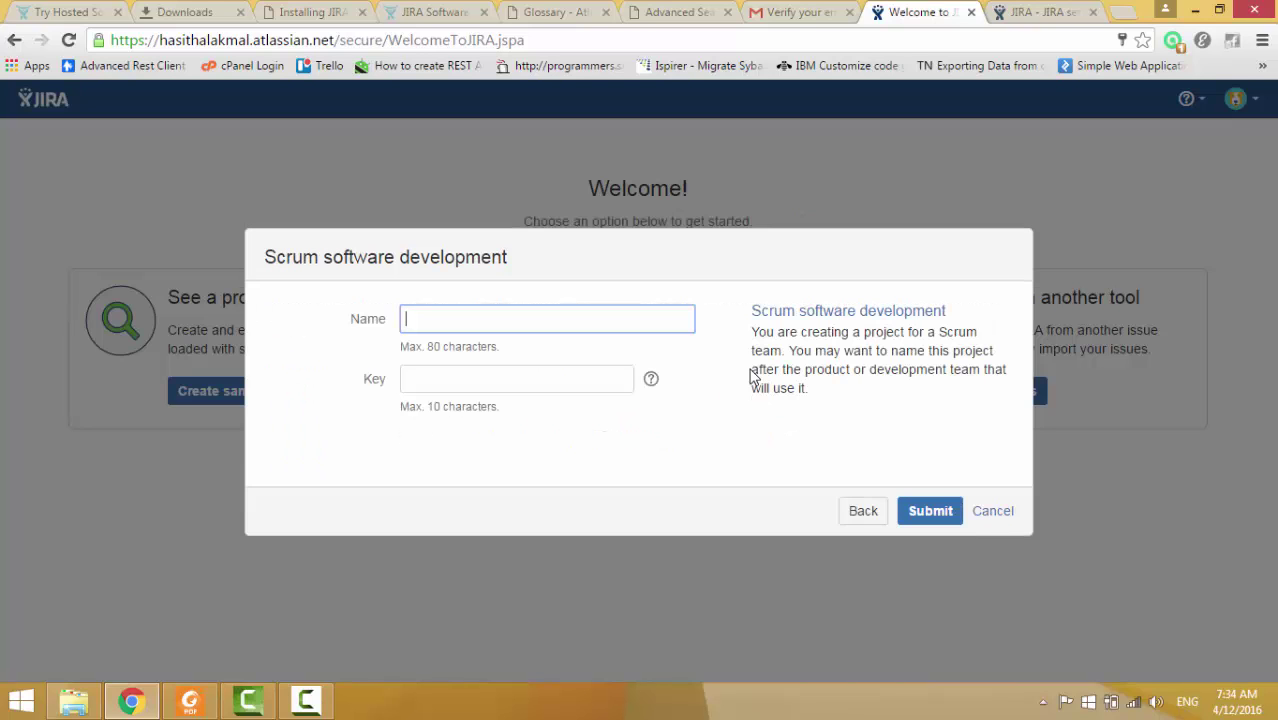
Name the Scrum project SVD Web App, key SWA, and create it.
key("Down")
key("Down")
key("Return")
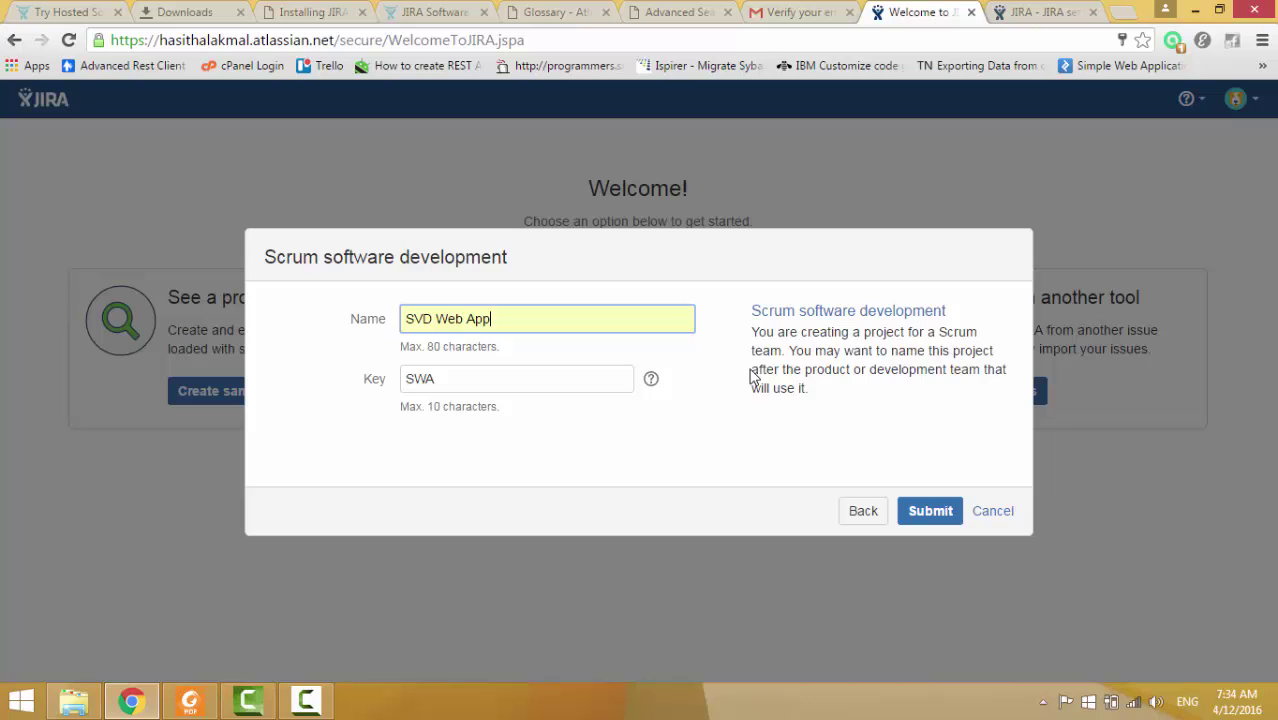
key("Return")
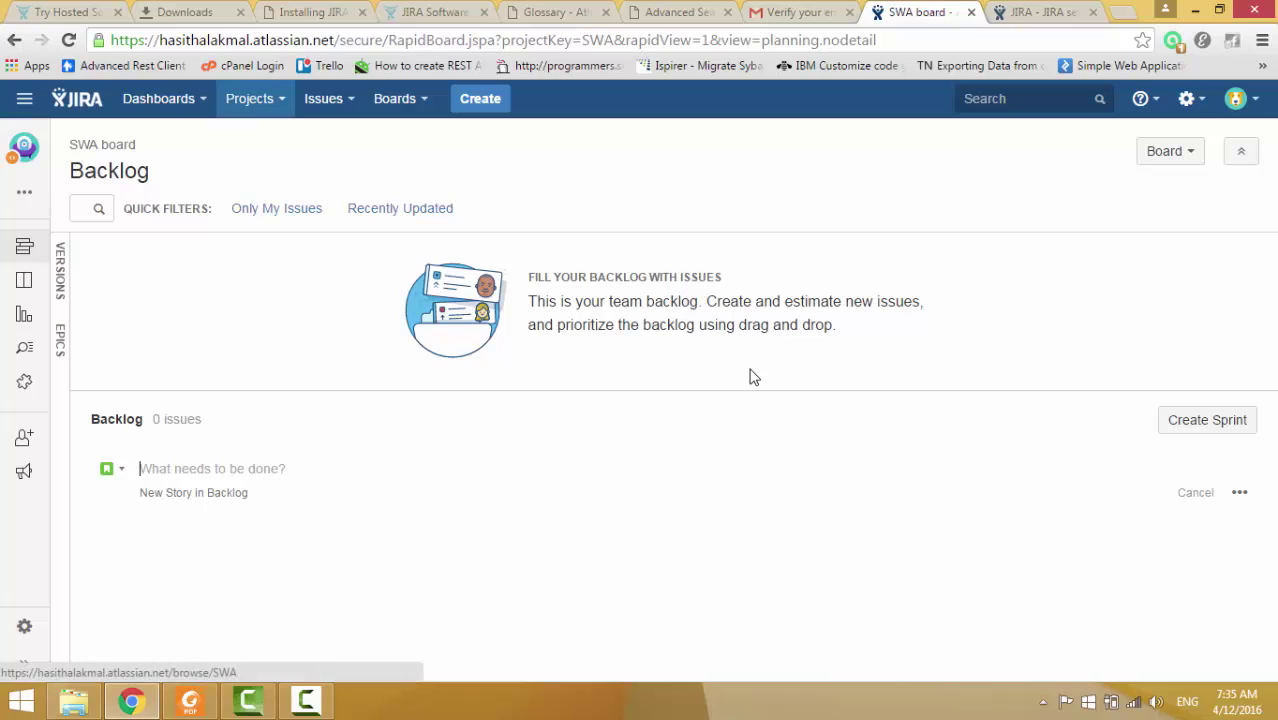
Choose View System Dashboard from the Dashboards menu in the top navigation.
left_click(250, 98)
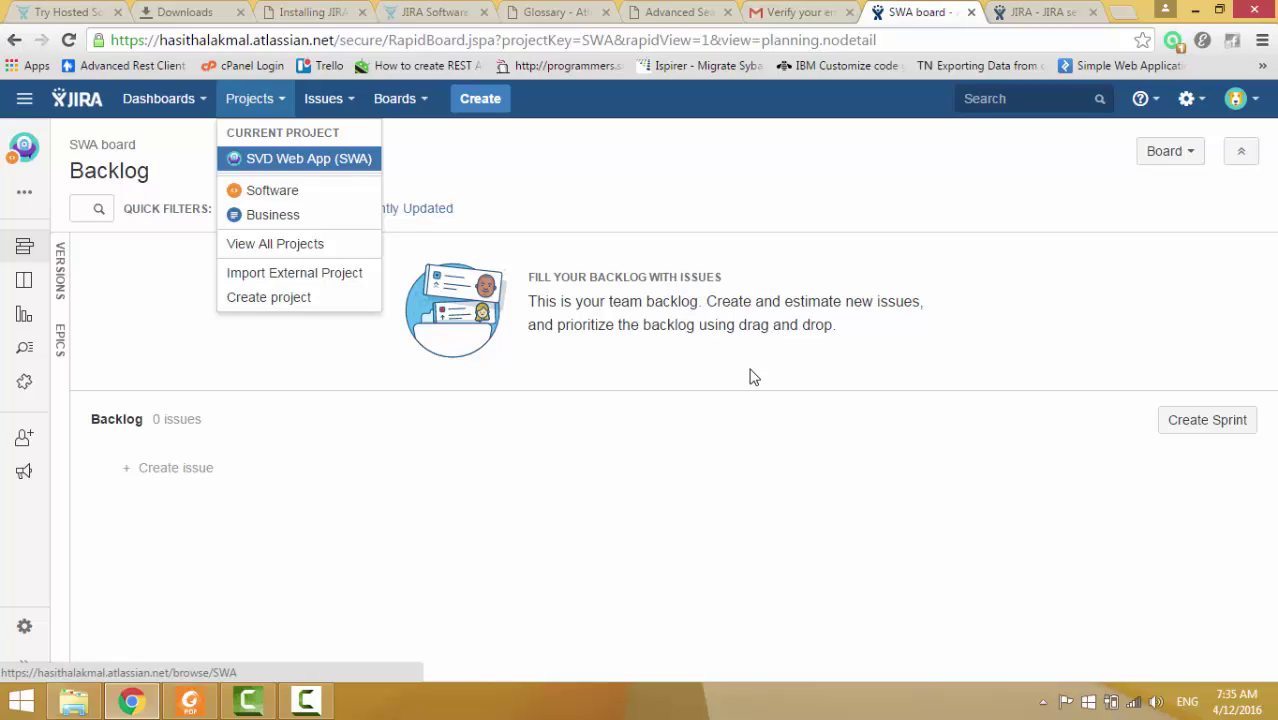
key("shift+Tab")
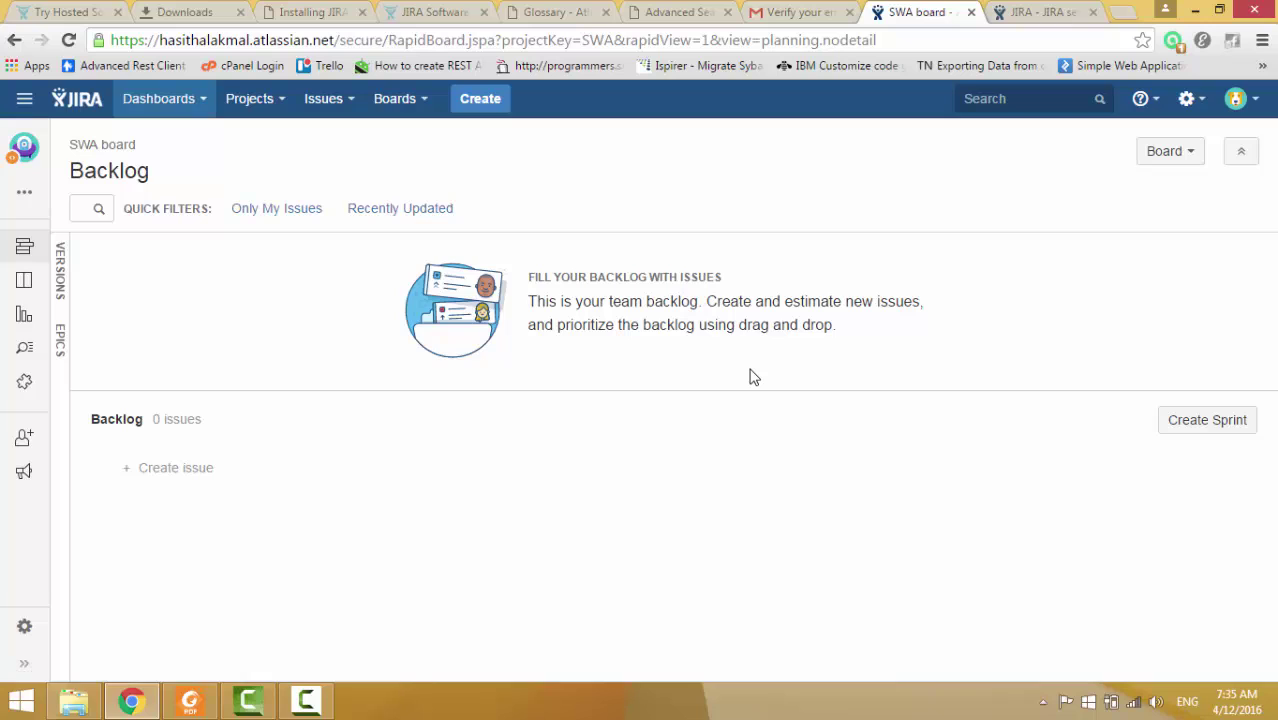
key("Down")
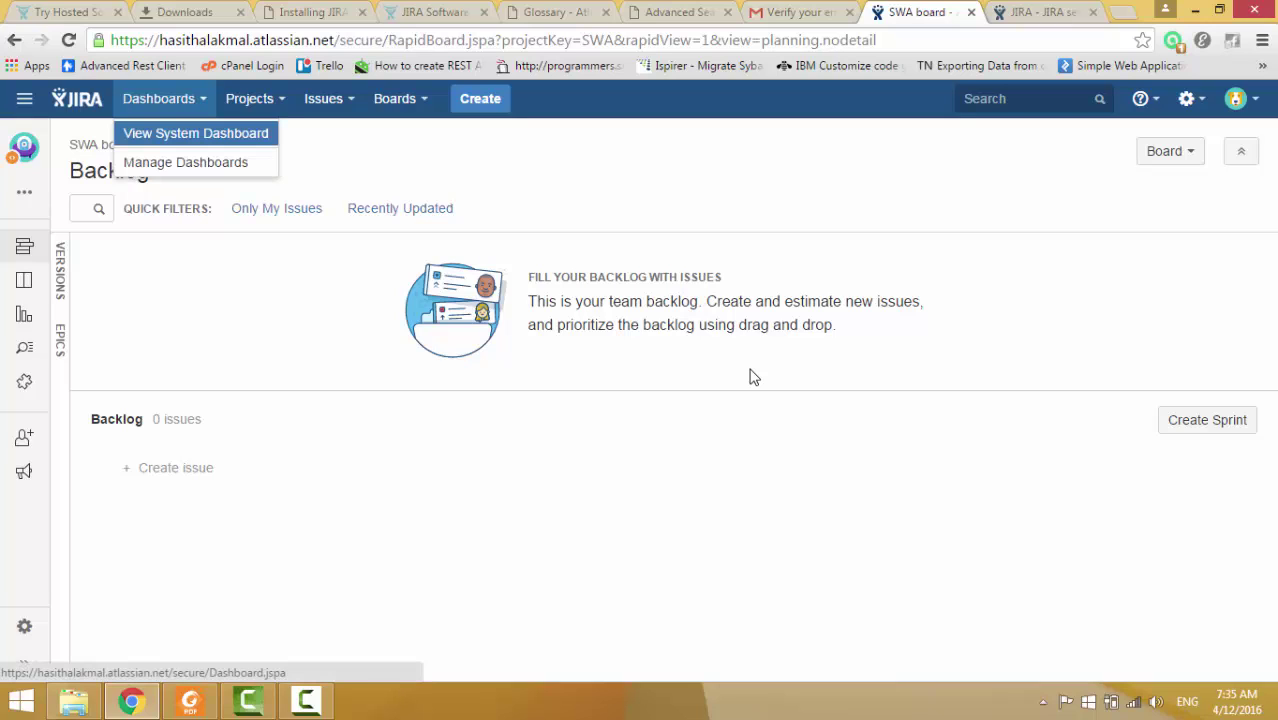
key("Return")
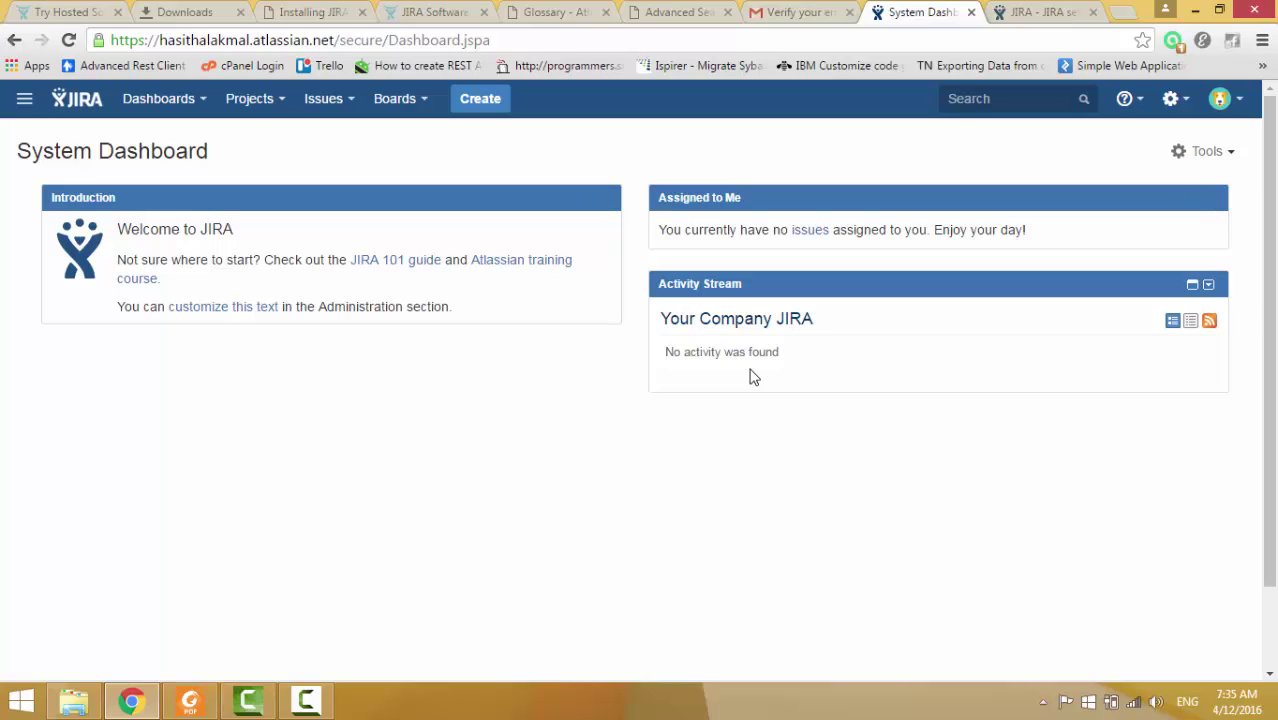
Switch to the local JIRA Software tab on localhost.
key("ctrl+Tab")
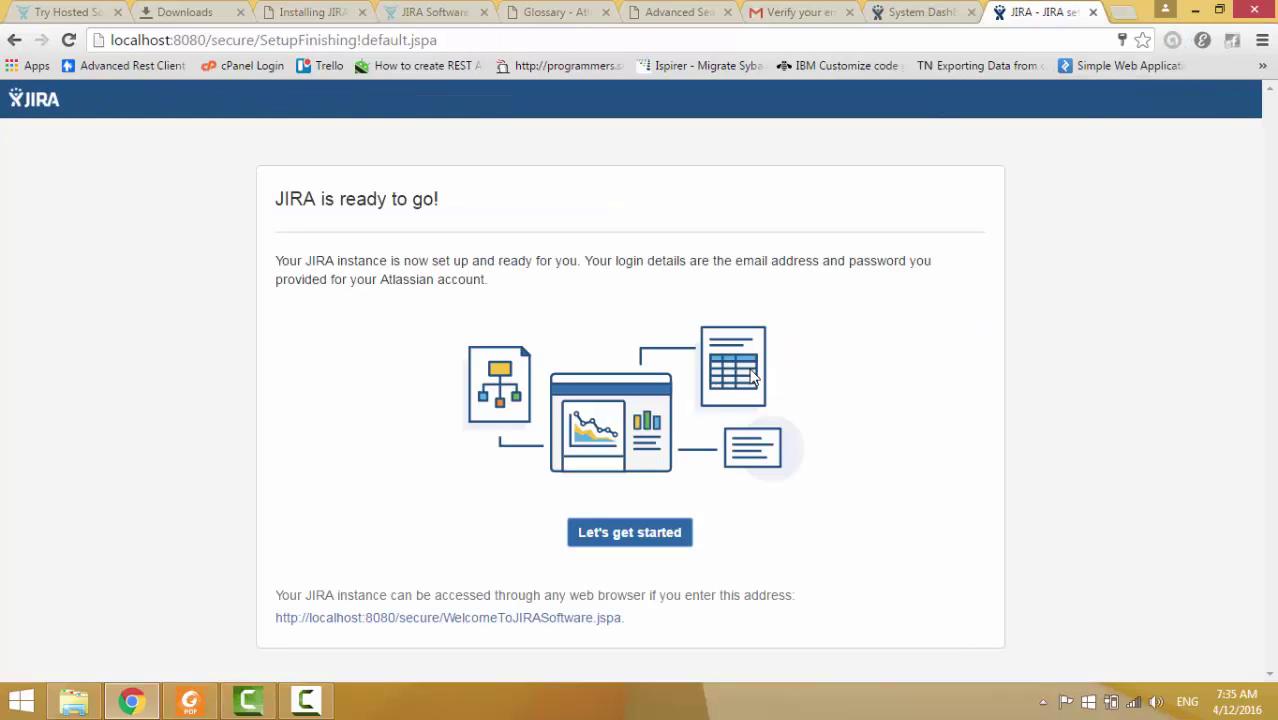
key("ctrl+l")
key("Home")
key("shift+Right")
key("shift+Right")
key("shift+Right")
key("shift+Right")
key("shift+Right")
key("shift+Right")
key("shift+Right")
key("shift+Right")
key("shift+Right")
key("shift+Right")
key("shift+Right")
key("shift+Right")
key("shift+Right")
key("shift+Right")
key("shift+Right")
key("shift+Right")
key("shift+Right")
key("shift+Right")
key("shift+Right")
key("shift+Right")
left_click(755, 377)
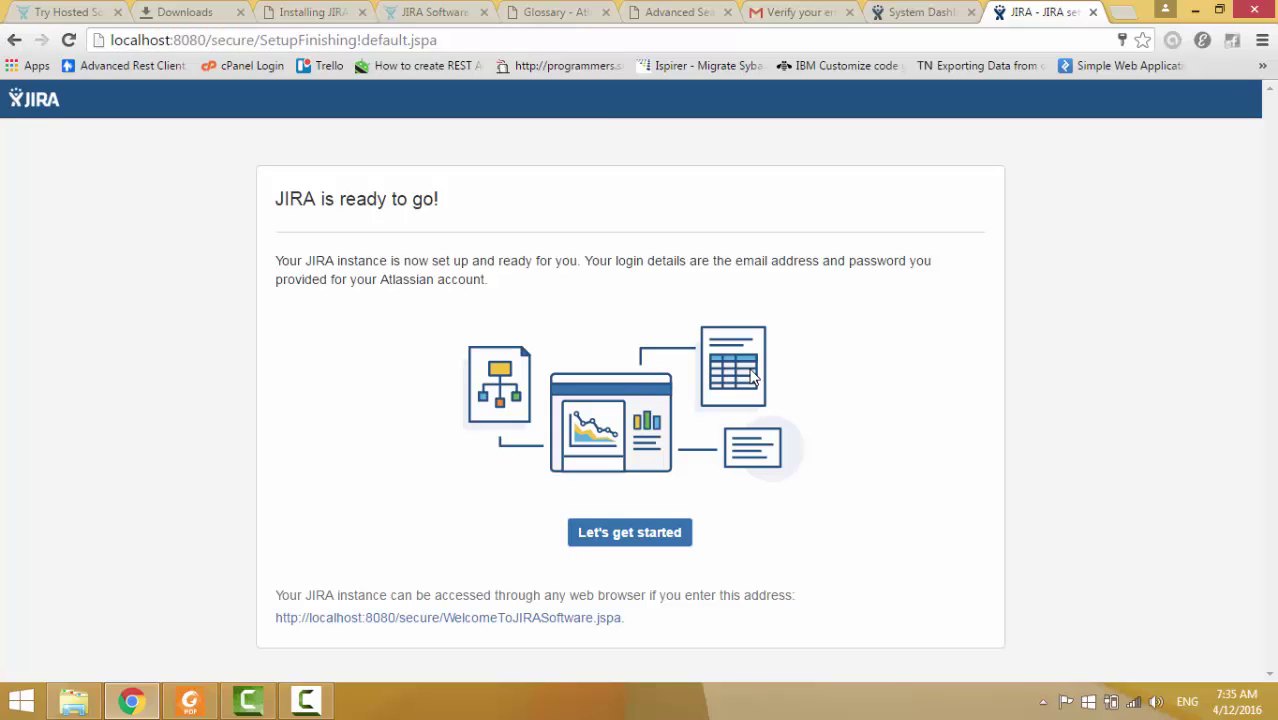
Start using local JIRA, keep English as the language, and keep the current avatar.
key("Tab")
key("Return")
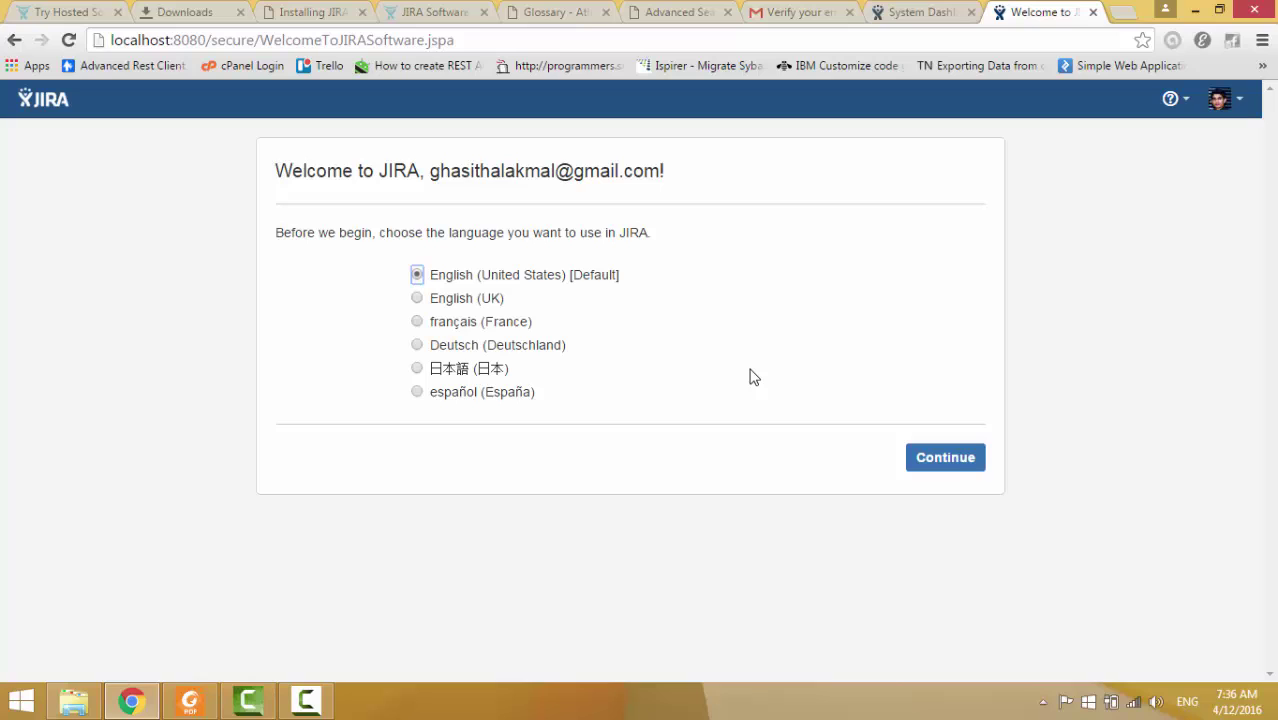
key("Return")
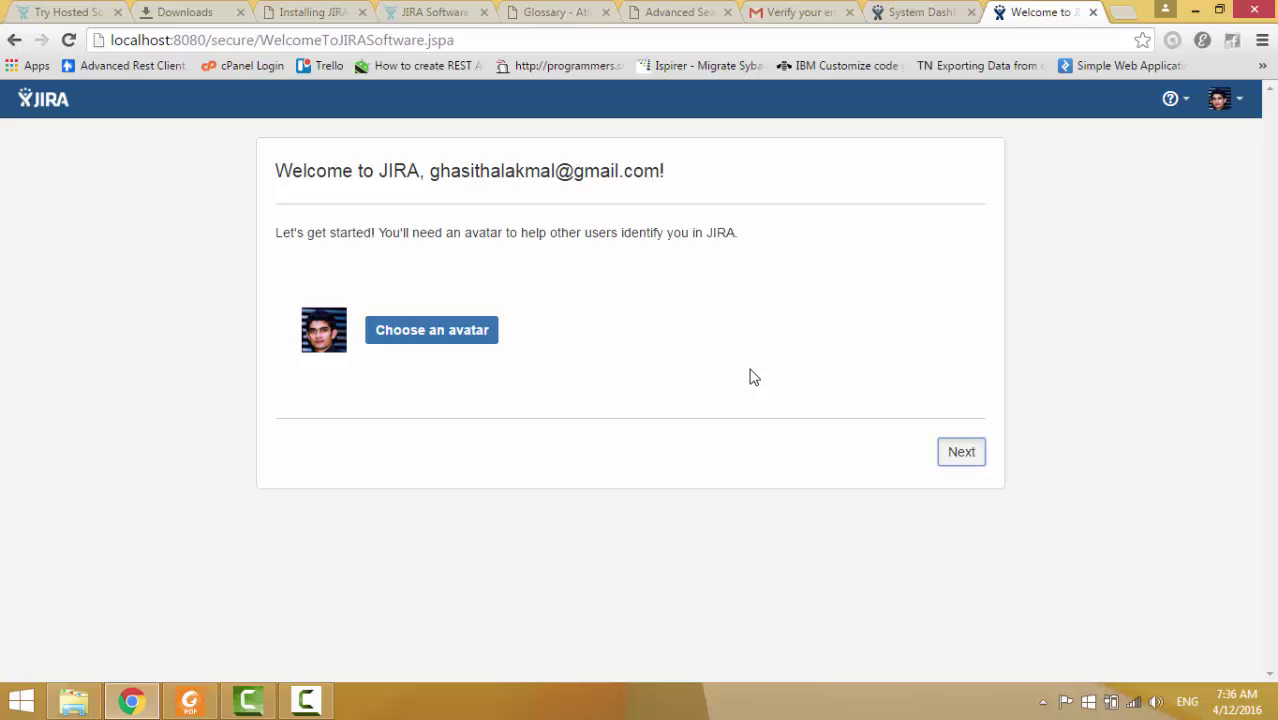
key("Return")
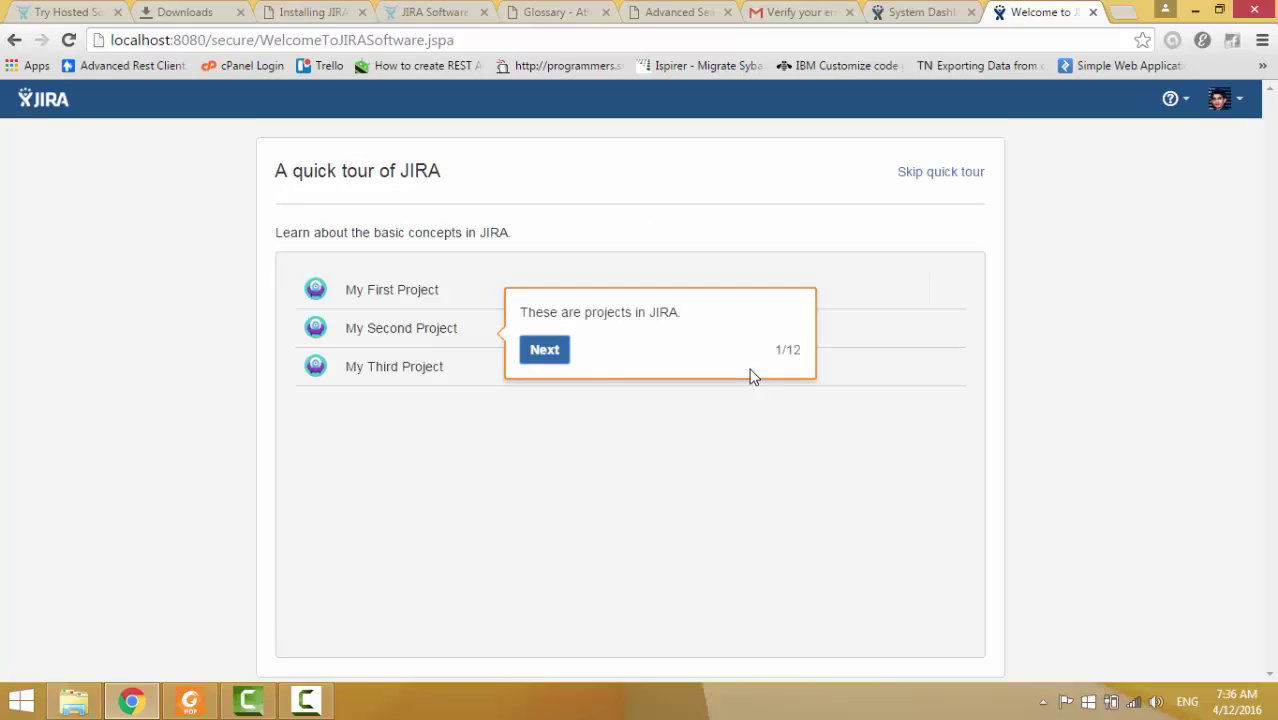
Advance through the quick tour tips and skip the rest of the tour.
key("Return")
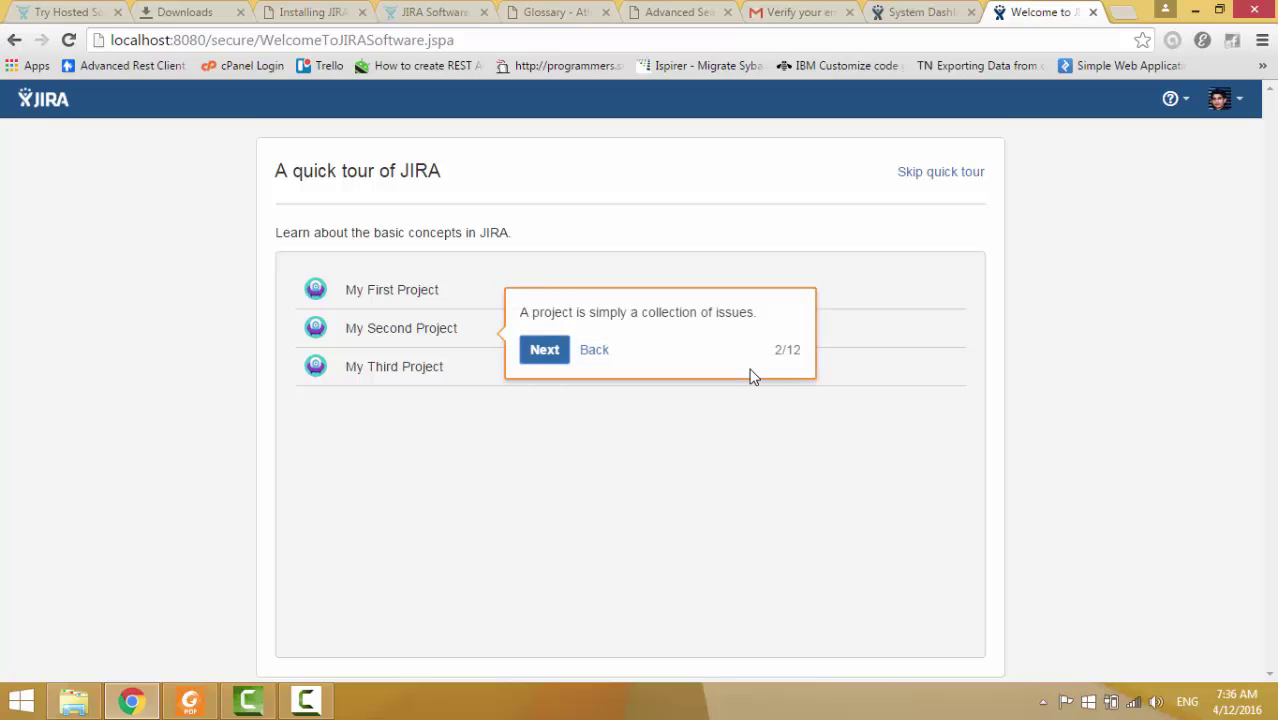
key("Return")
key("Return")
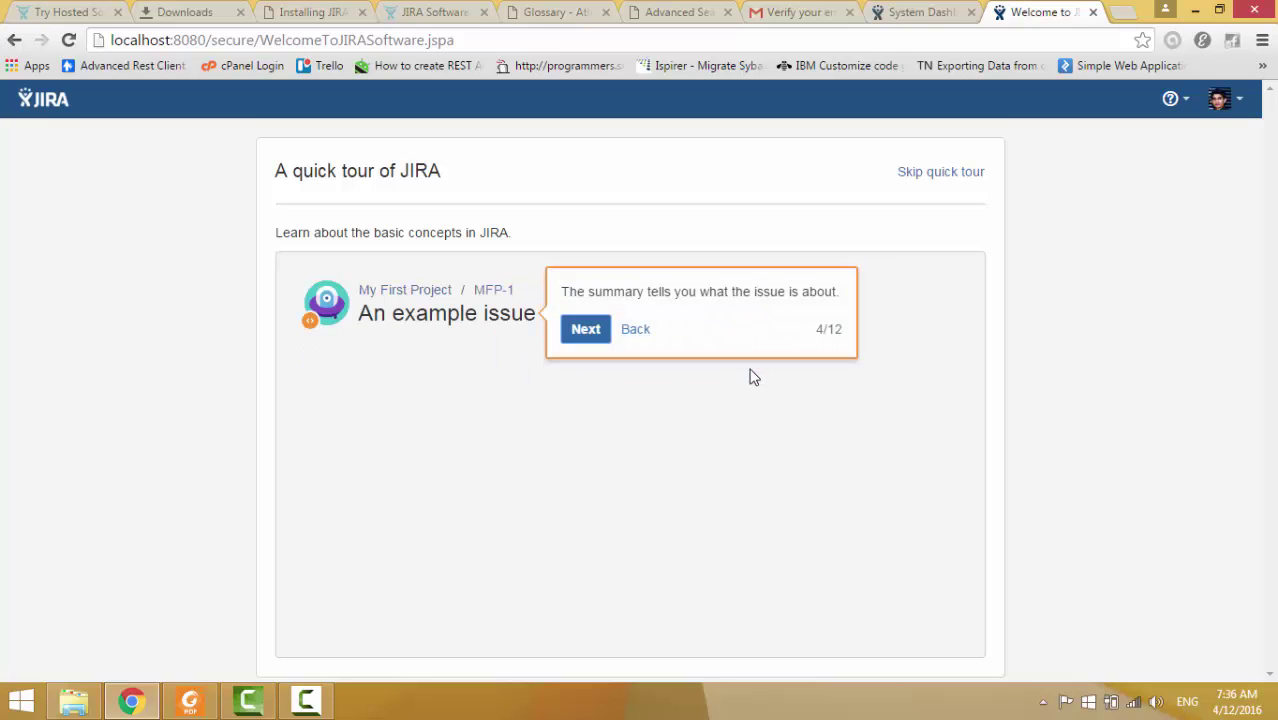
key("Tab")
key("Return")
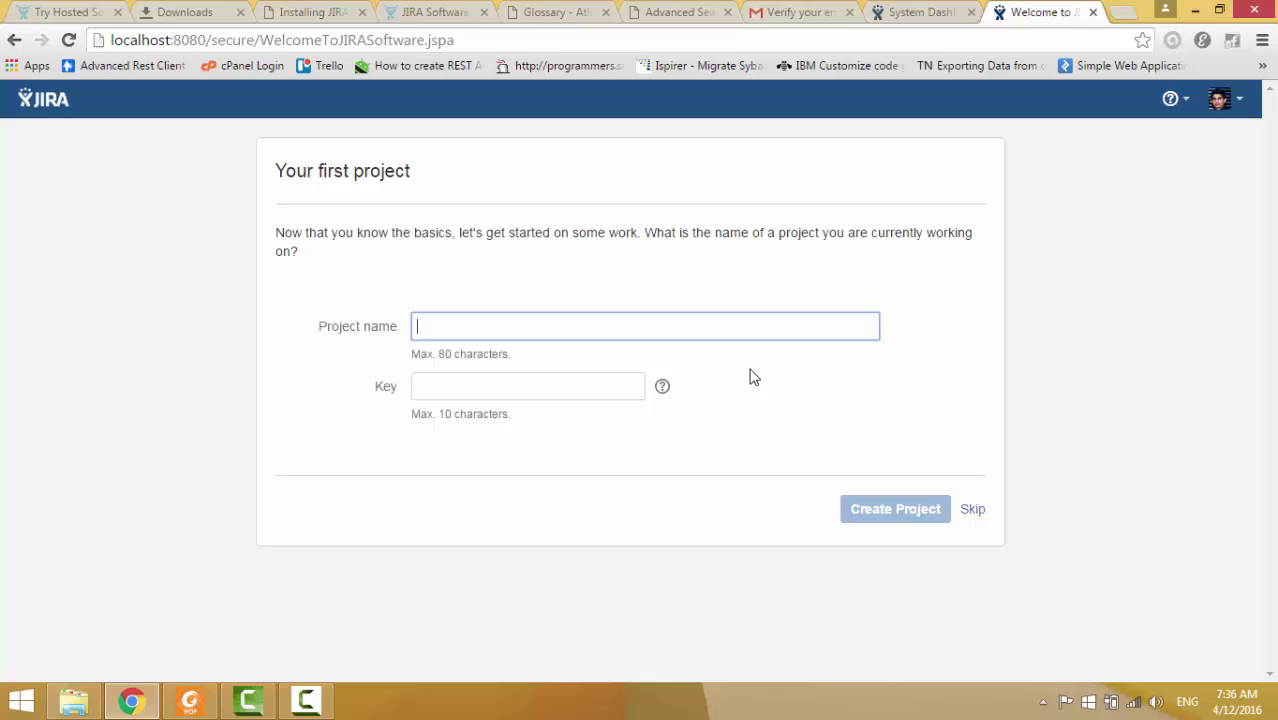
Create the first project svdmis with key SVDMIS.
key("Down")
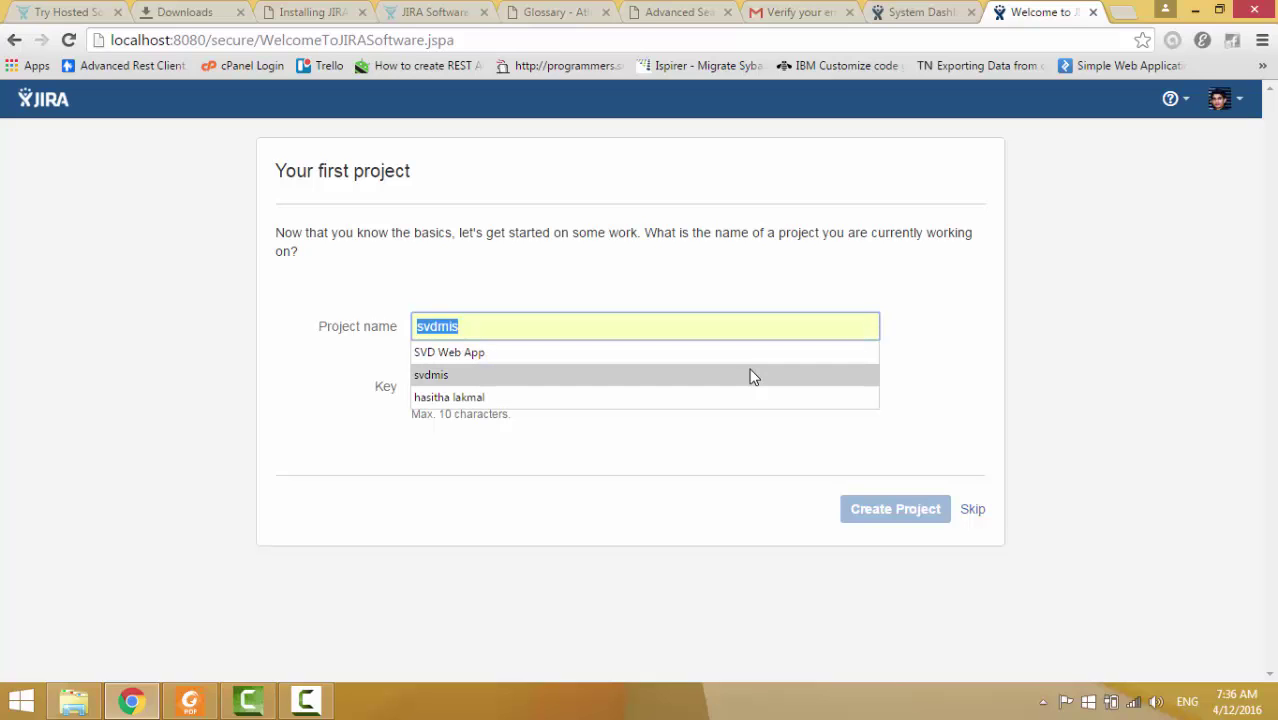
left_click(753, 376)
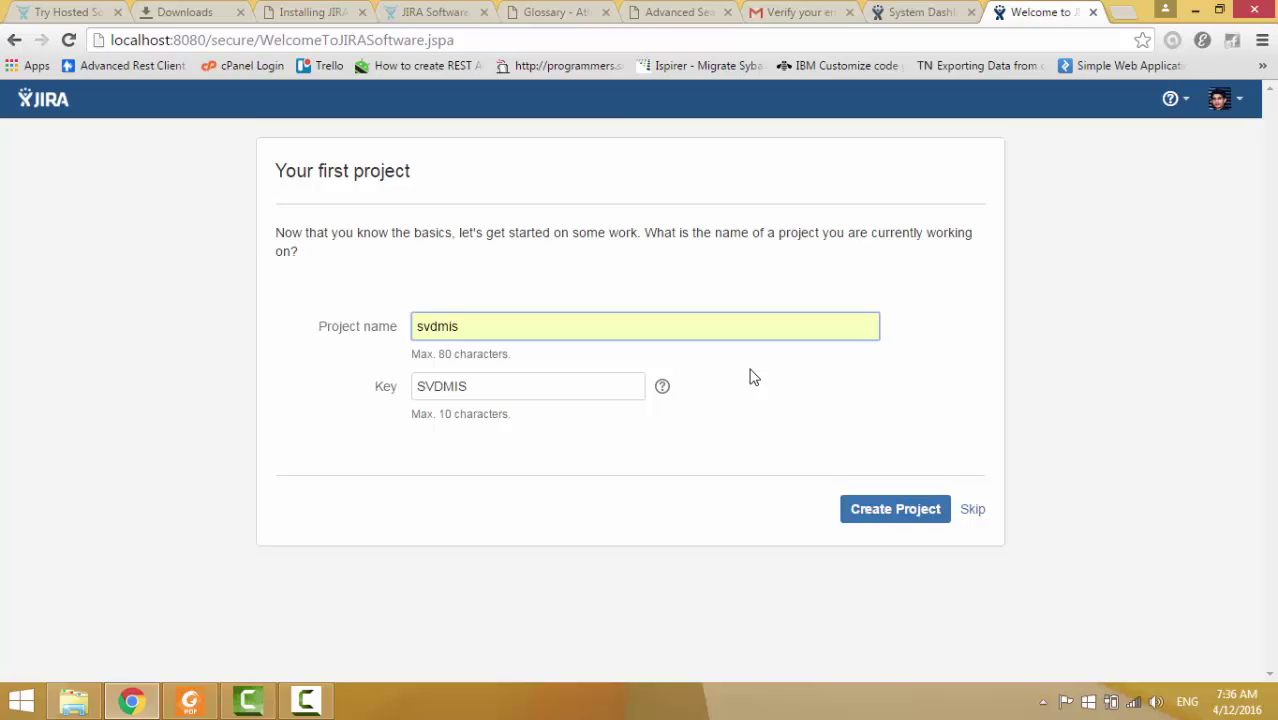
key("Return")
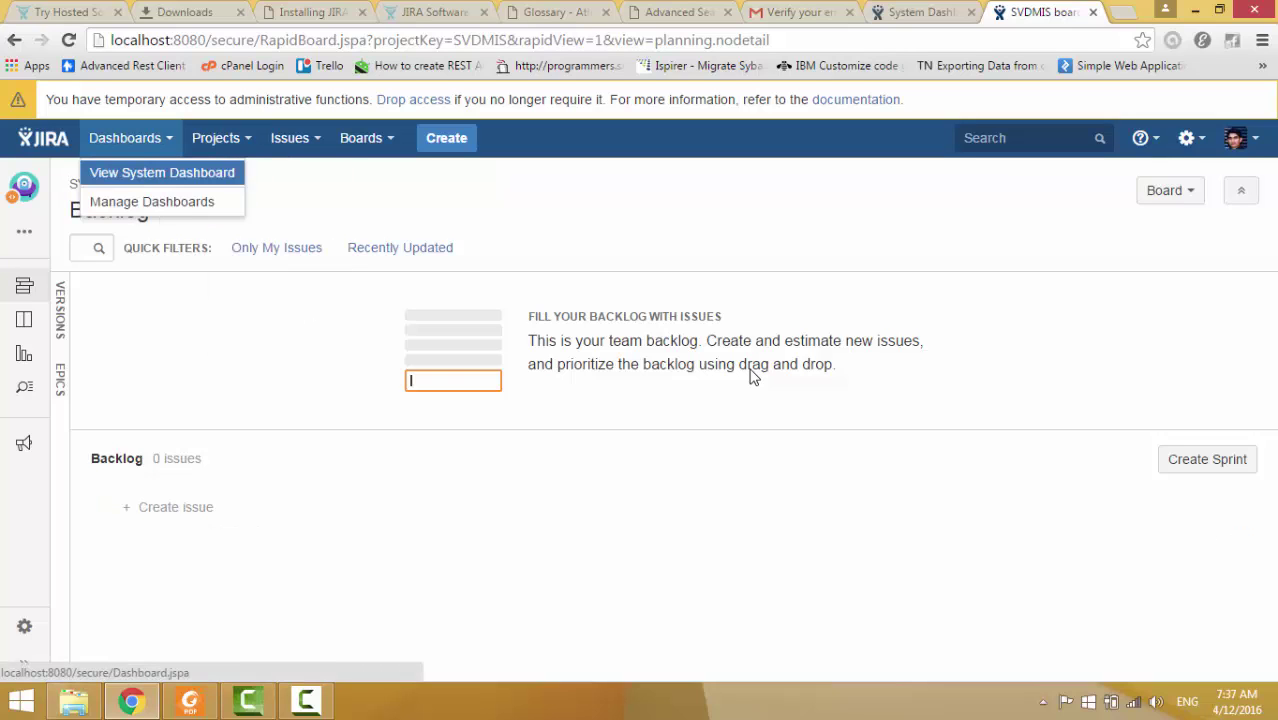
Open the local System Dashboard and flip between it and the JIRA Cloud dashboard.
key("Return")
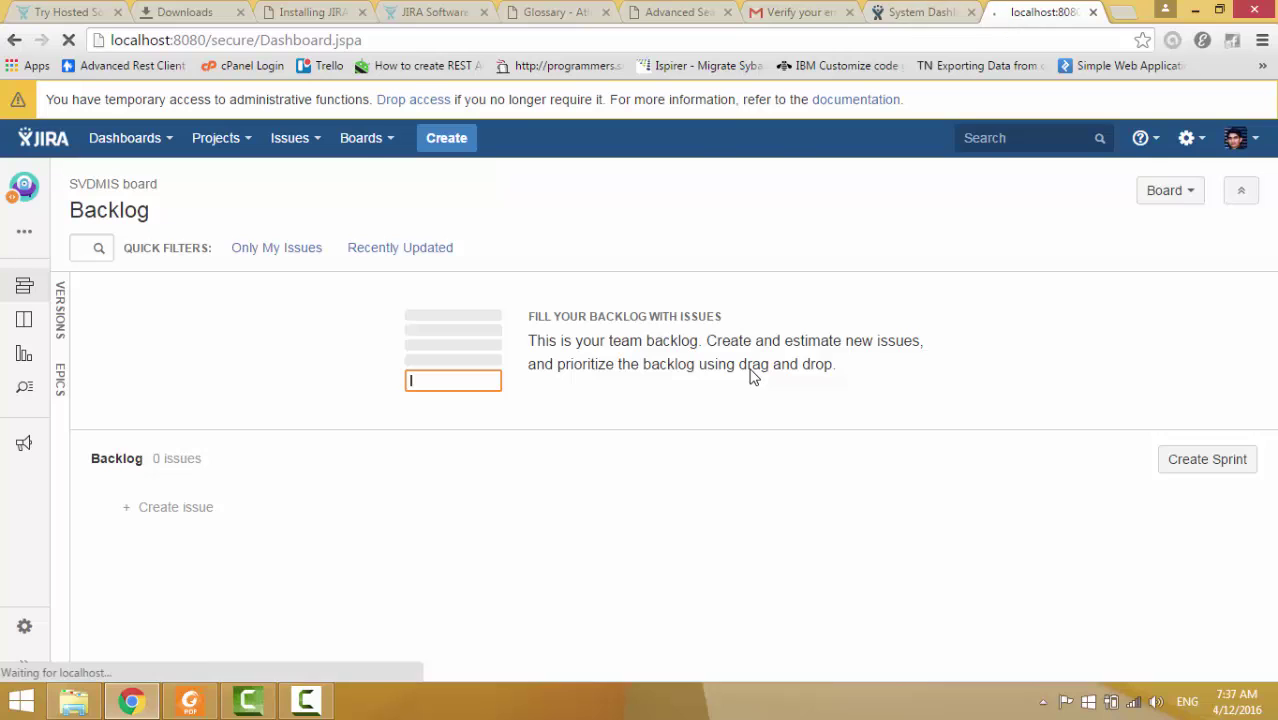
key("ctrl+shift+Tab")
key("ctrl+Tab")
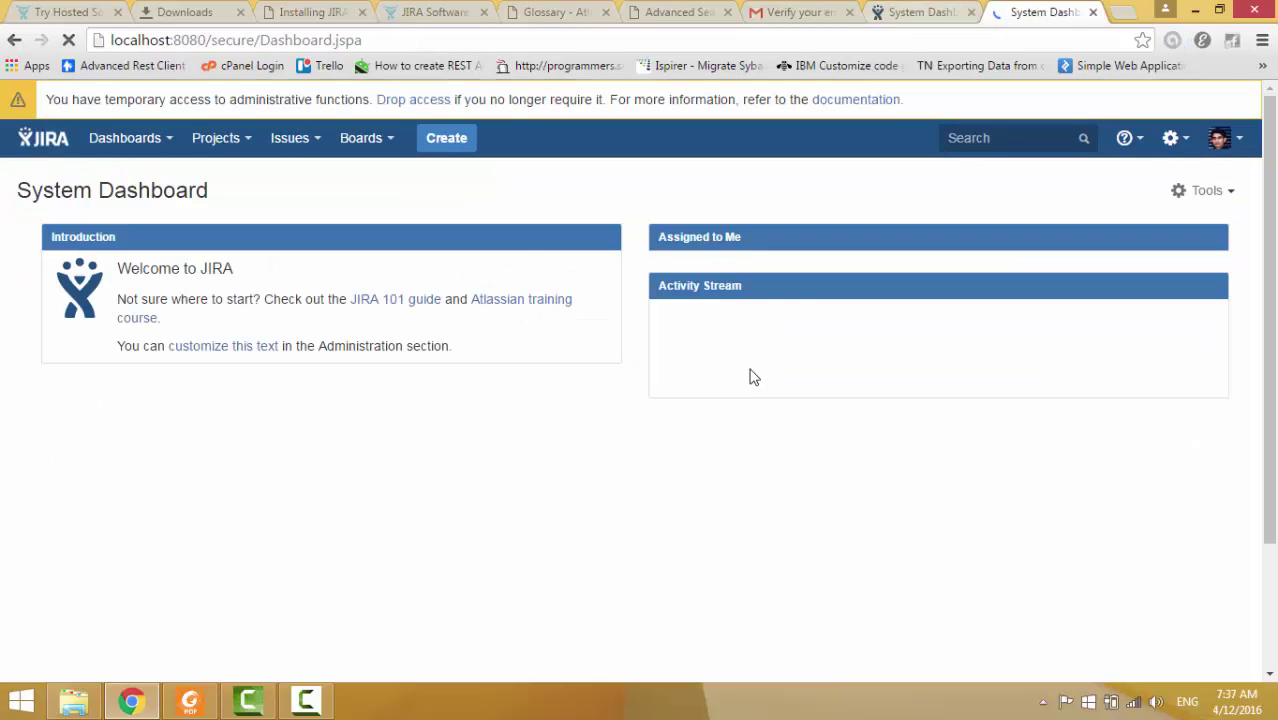
key("ctrl+shift+Tab")
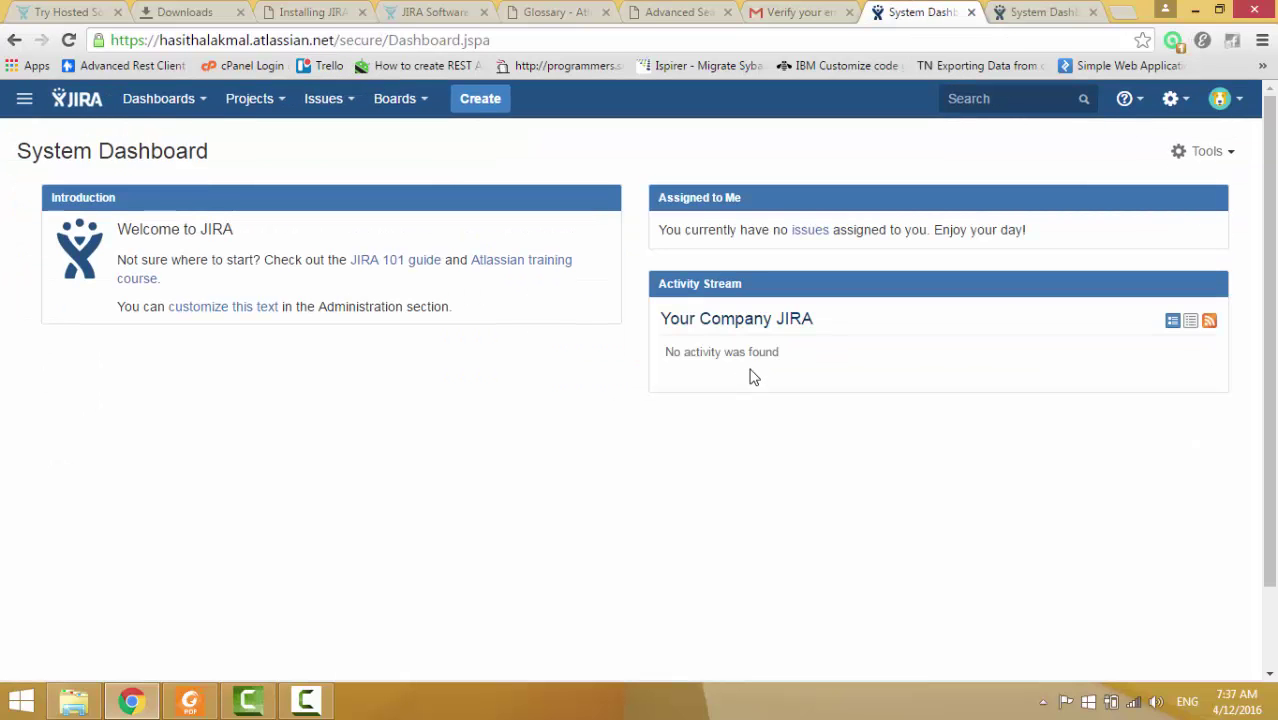
key("ctrl+Tab")
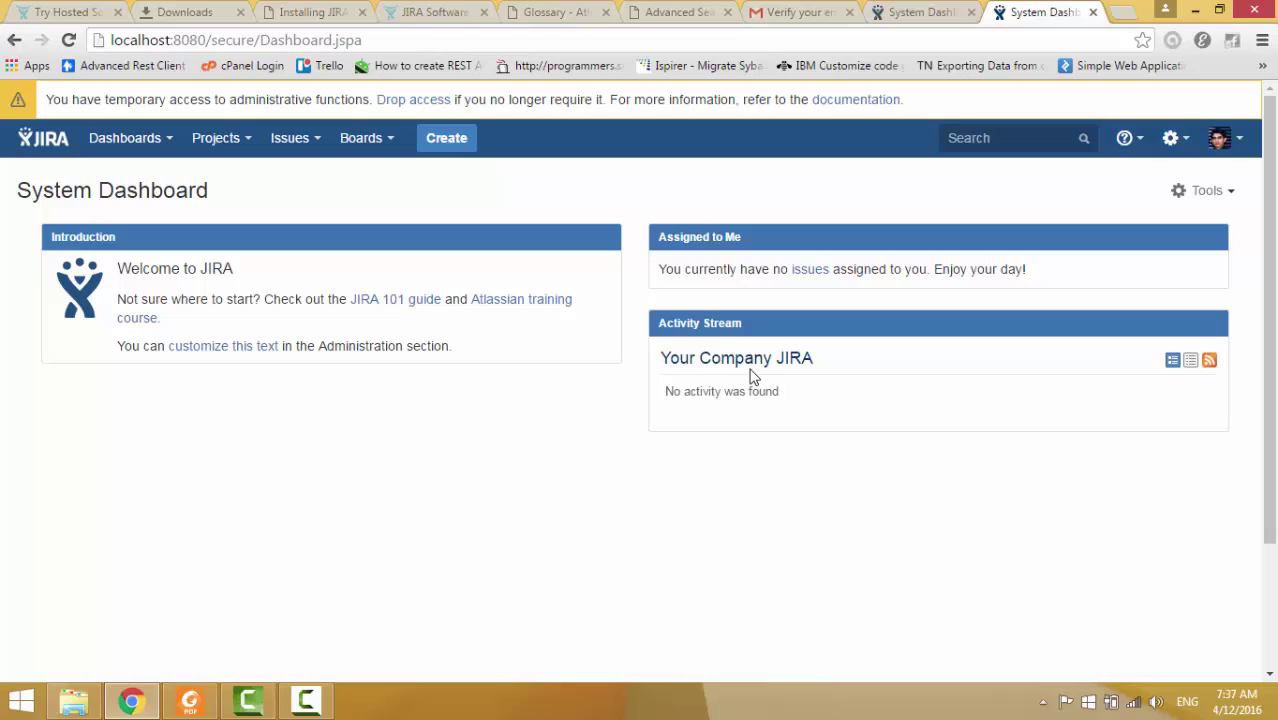
key("ctrl+shift+Tab")
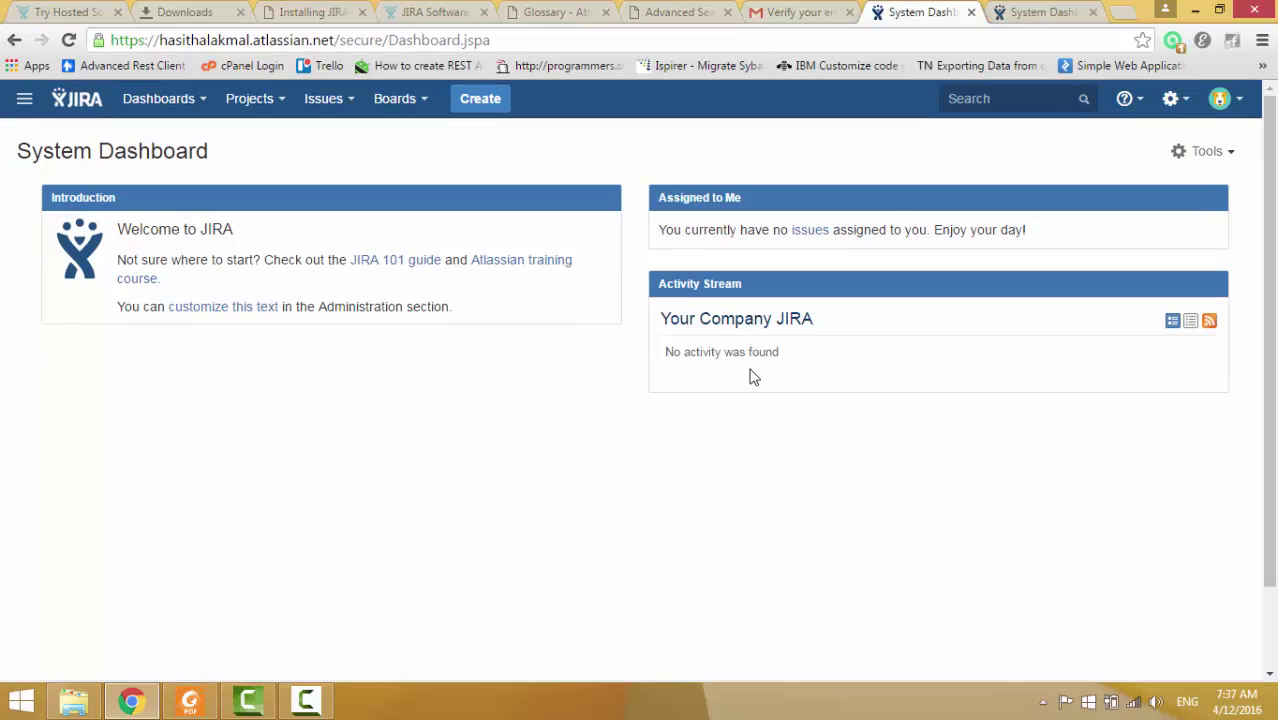